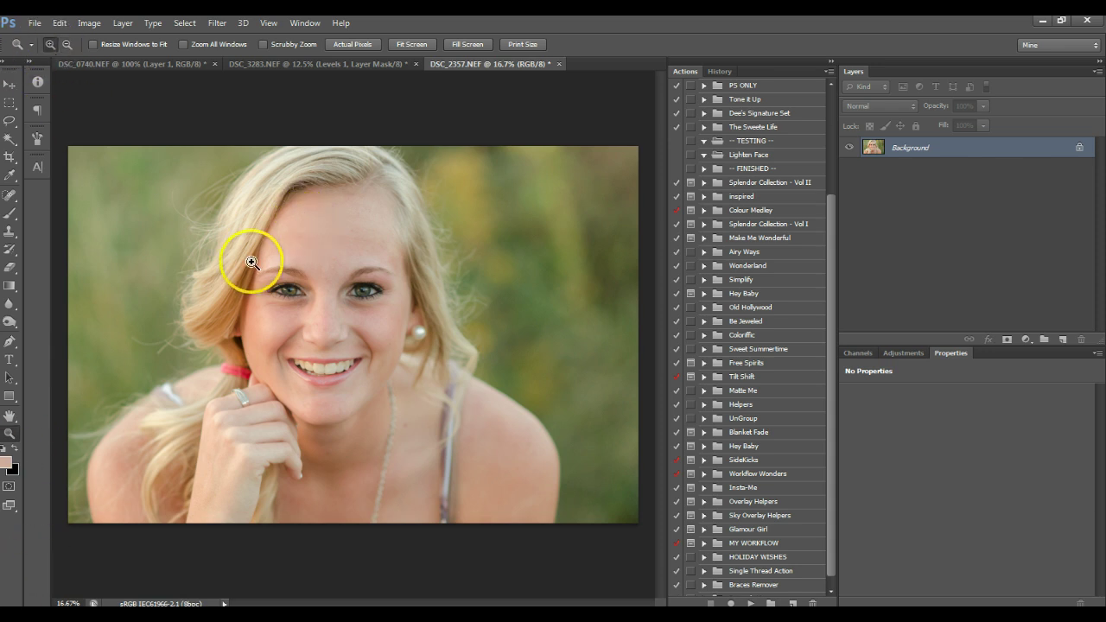
- Enlarge the view of the woman's face and duplicate the Background layer
{"action": "left_click", "coordinate": [288, 295]}
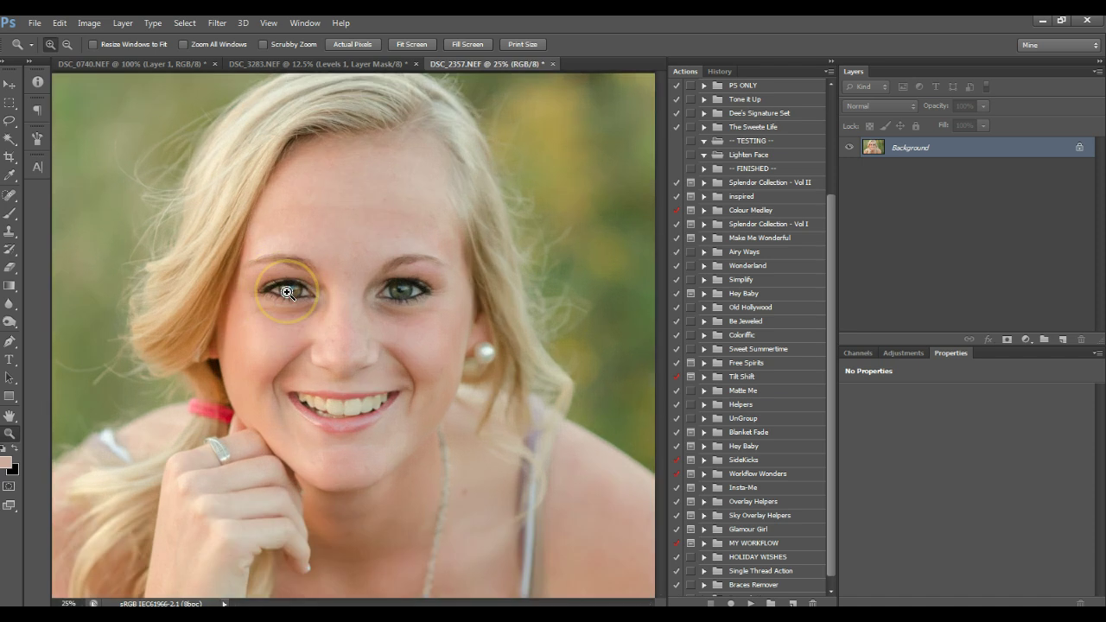
{"action": "left_click", "coordinate": [334, 349]}
{"action": "left_click_drag", "start_coordinate": [333, 349], "coordinate": [349, 399]}
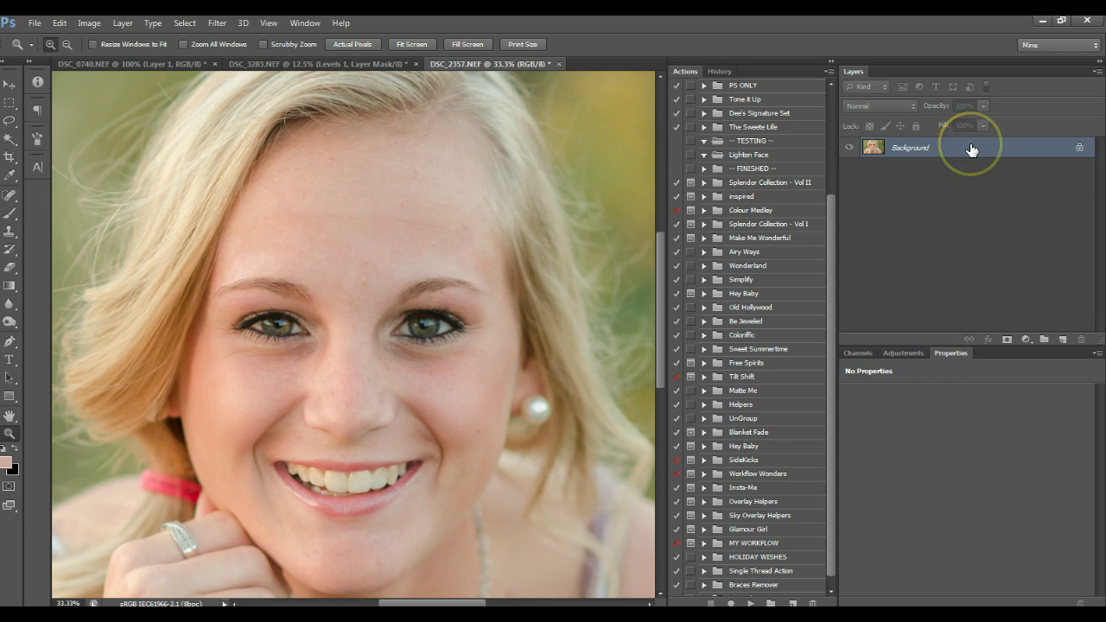
{"action": "left_click_drag", "start_coordinate": [972, 149], "coordinate": [975, 150]}
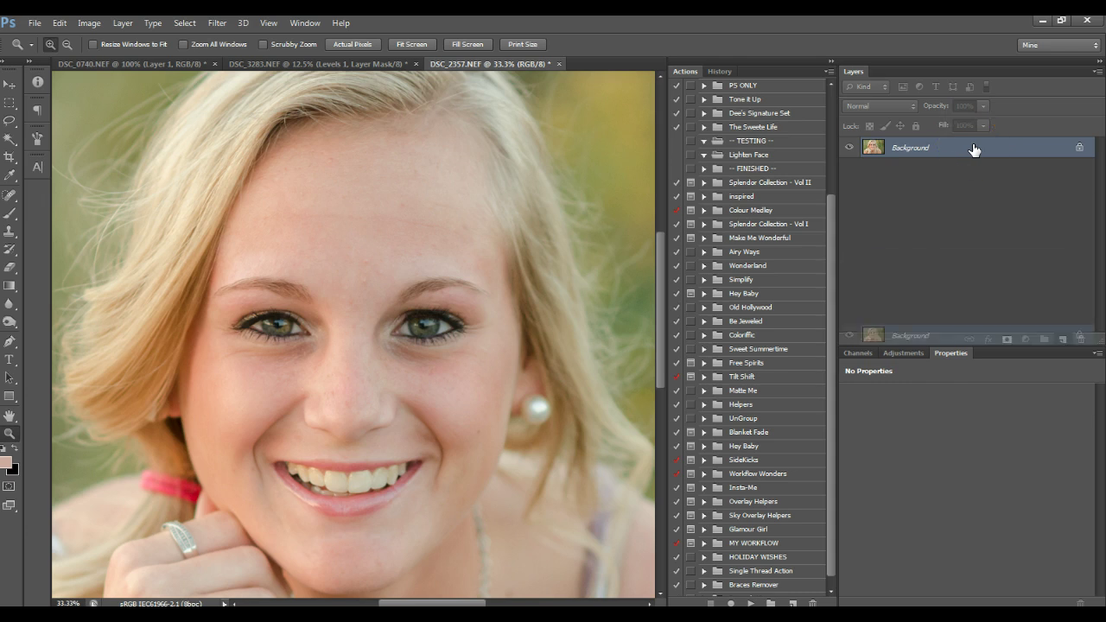
{"action": "left_click_drag", "start_coordinate": [974, 150], "coordinate": [1063, 338]}
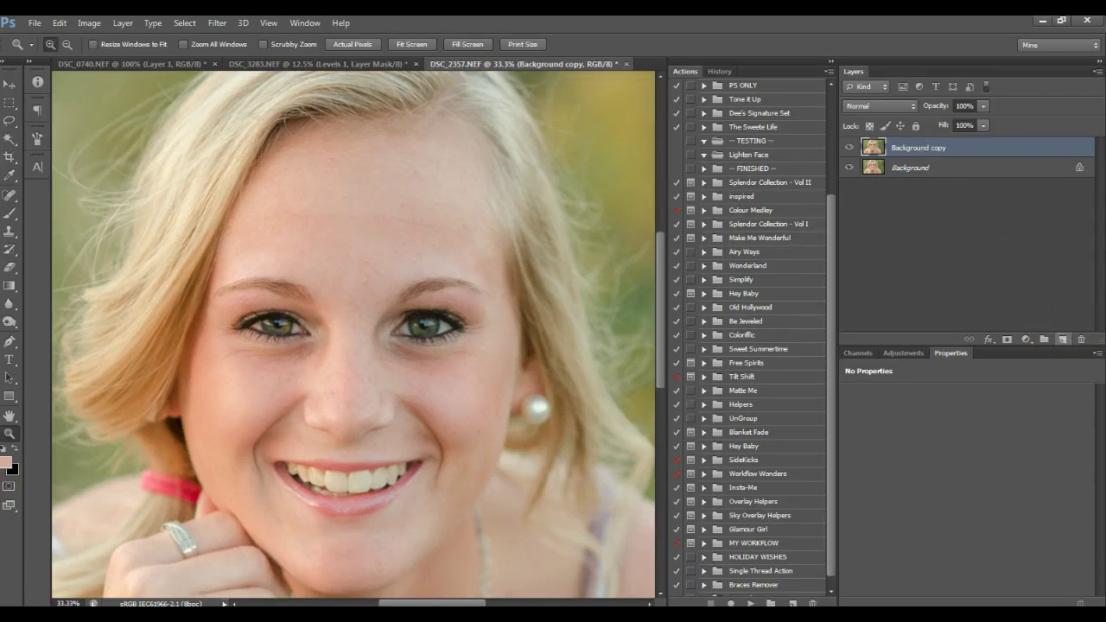
- Apply the High Pass filter to the Background copy layer with a radius of about 6.6 pixels
{"action": "left_click", "coordinate": [216, 23]}
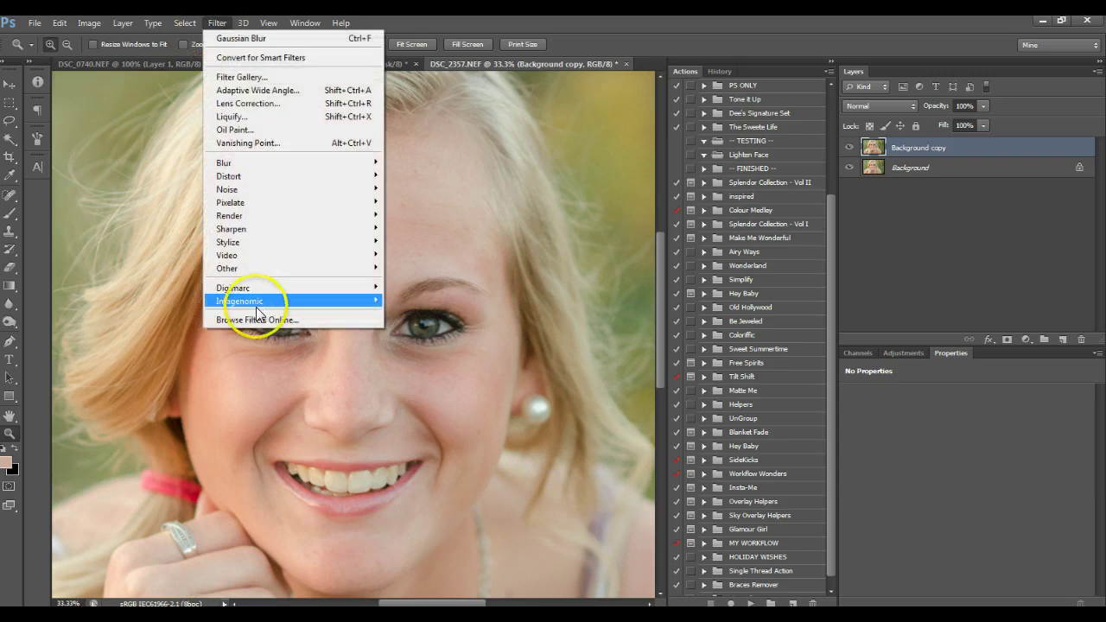
{"action": "mouse_move", "coordinate": [285, 268]}
{"action": "left_click", "coordinate": [418, 282]}
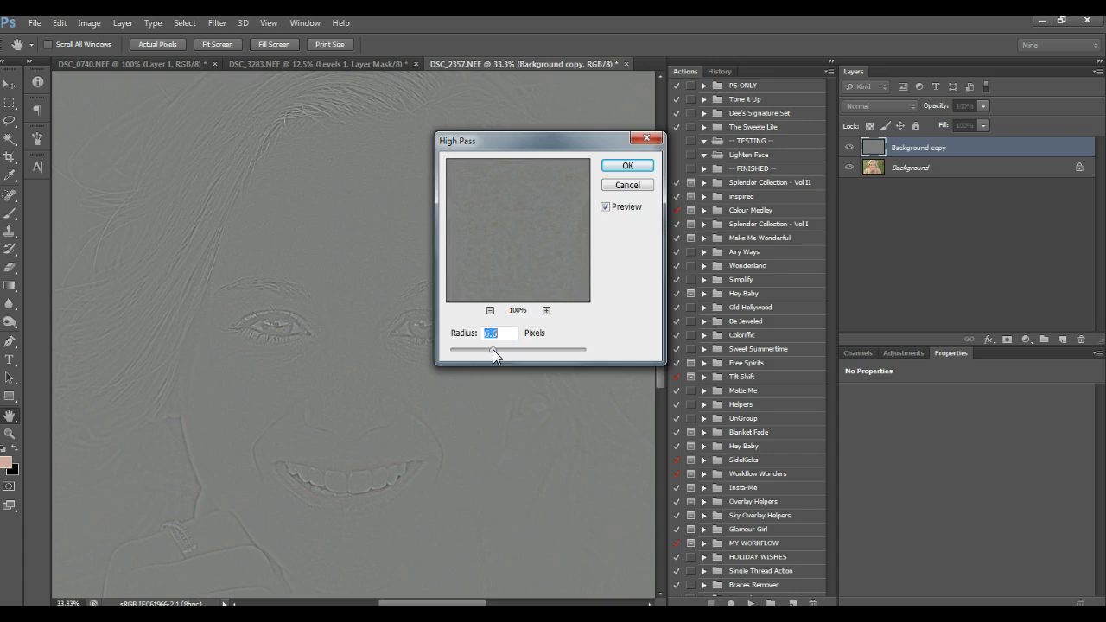
{"action": "left_click", "coordinate": [485, 334]}
{"action": "left_click", "coordinate": [509, 293]}
{"action": "left_click", "coordinate": [628, 166]}
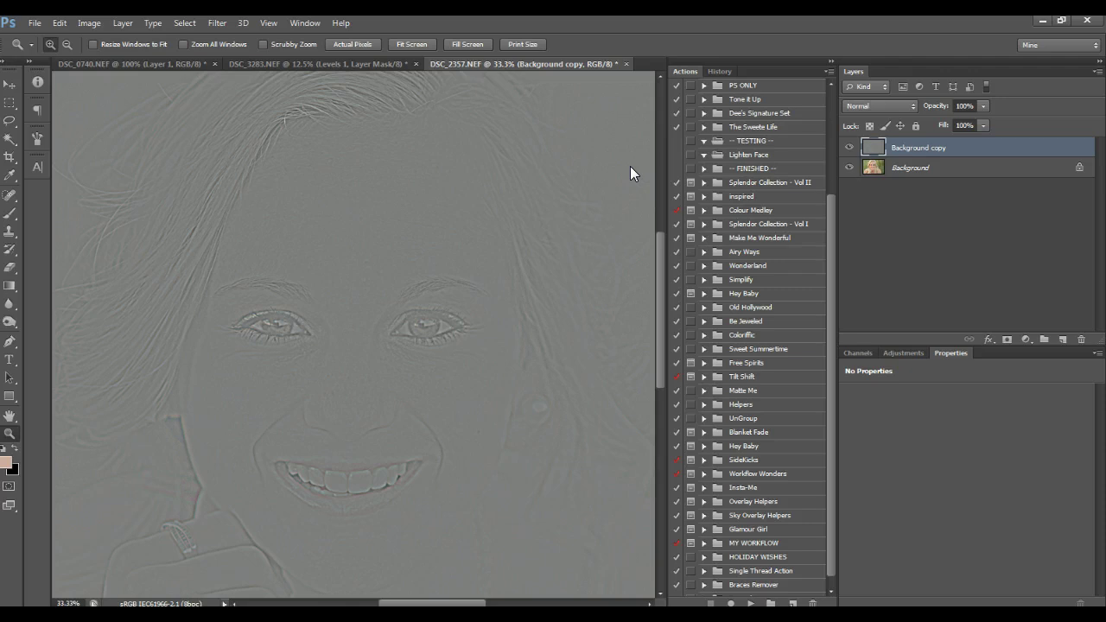
- Set the Background copy layer's blend mode to Hard Light and toggle its visibility to compare the effect
{"action": "left_click", "coordinate": [874, 107]}
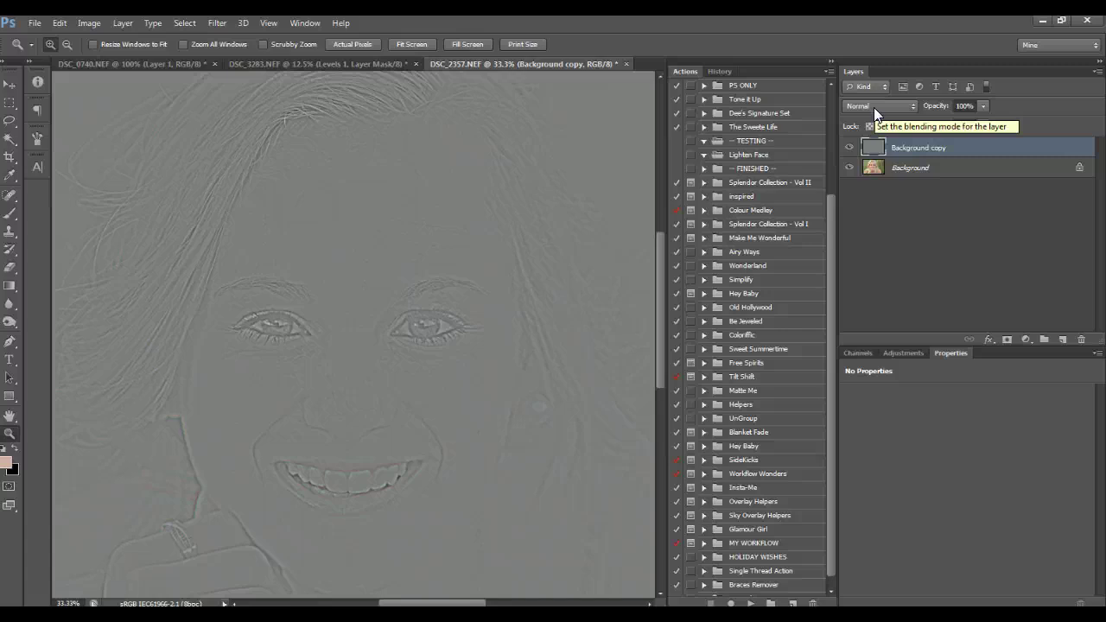
{"action": "left_click", "coordinate": [874, 107]}
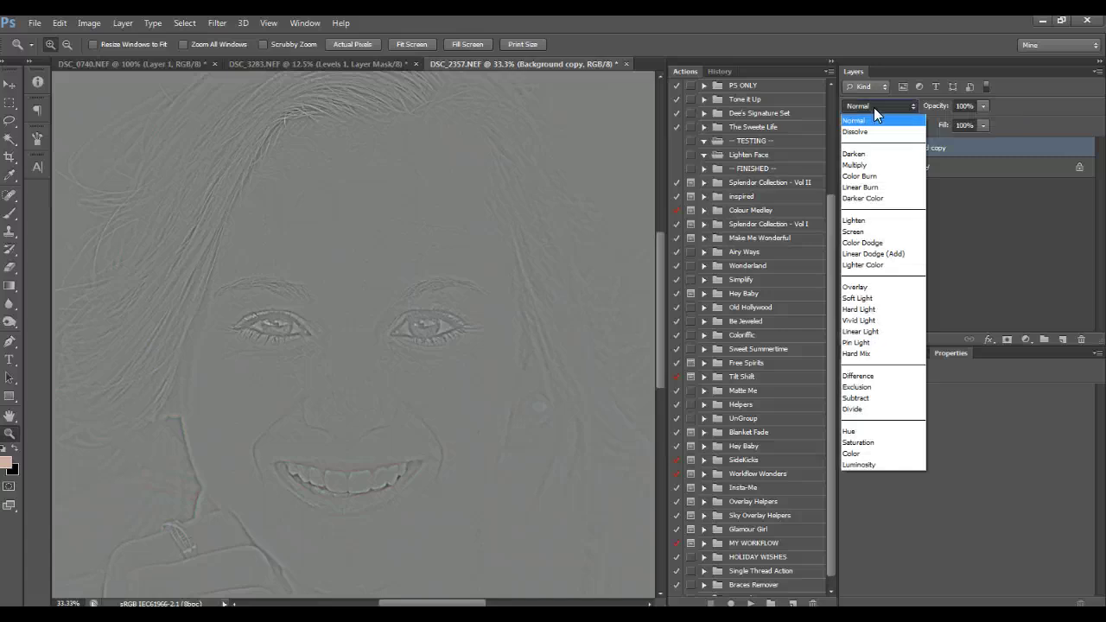
{"action": "left_click", "coordinate": [865, 309]}
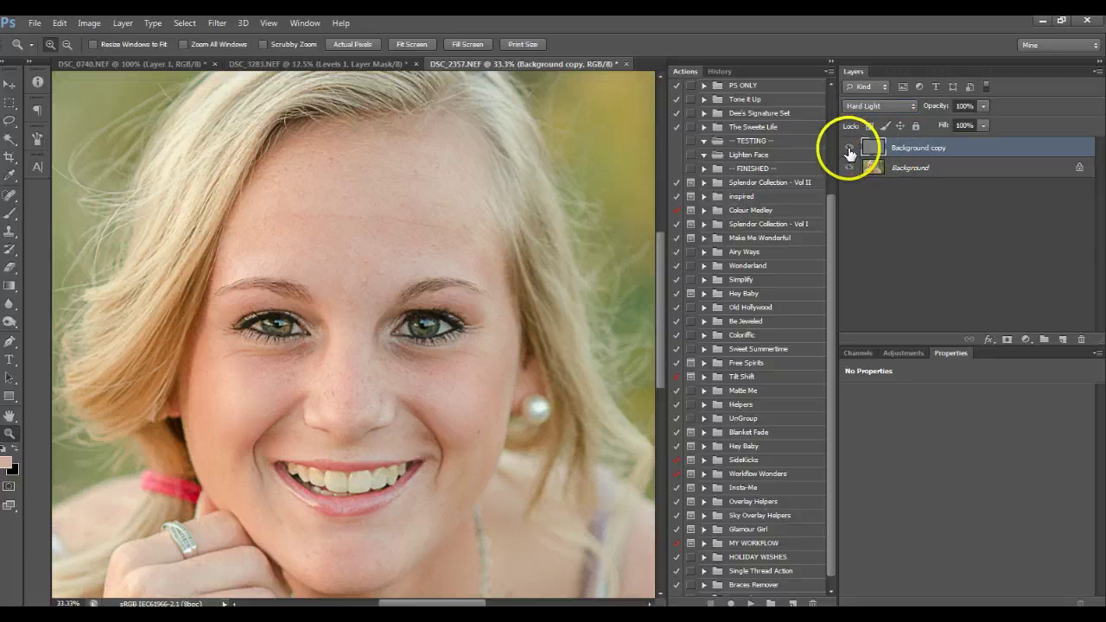
{"action": "left_click", "coordinate": [849, 150]}
{"action": "left_click", "coordinate": [848, 150]}
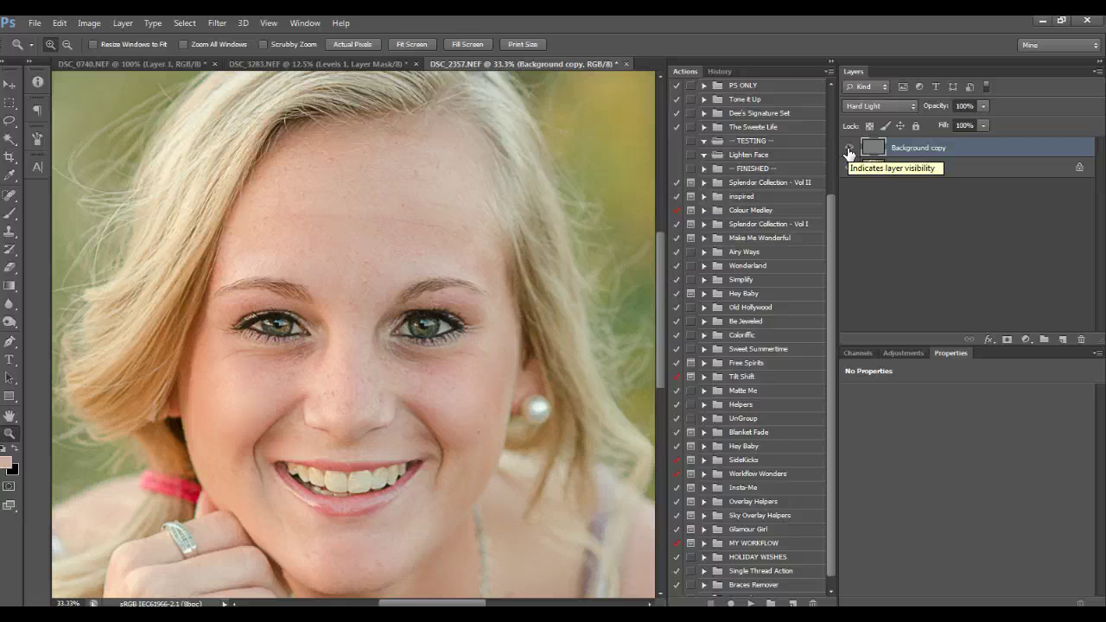
- Invert the Background copy layer so that it softens the skin rather than sharpening it
{"action": "left_click", "coordinate": [849, 151]}
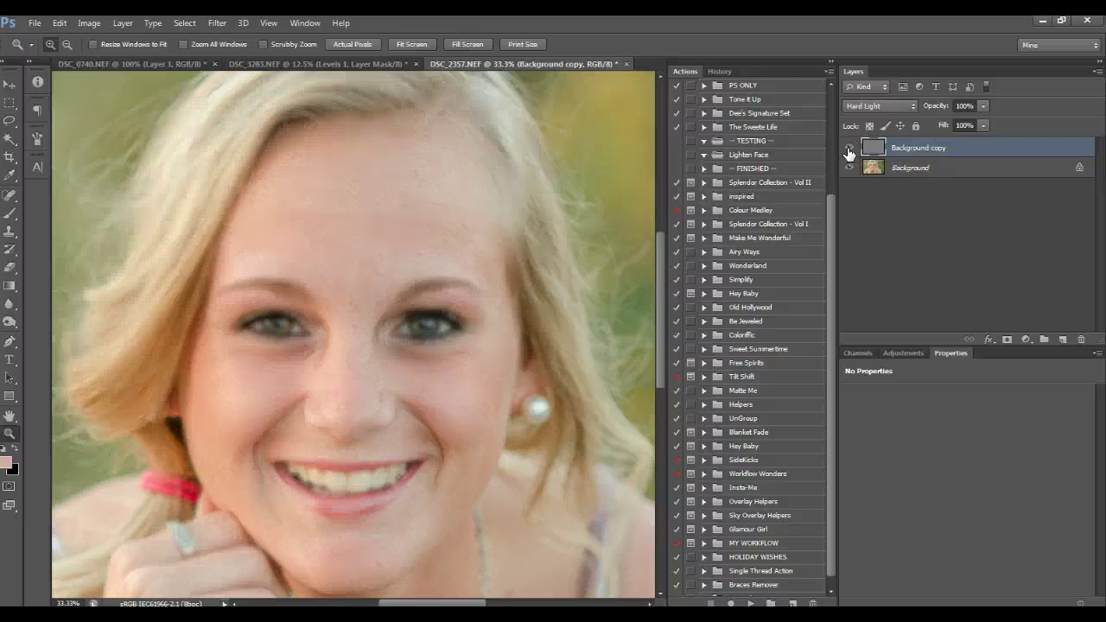
{"action": "left_click", "coordinate": [874, 149]}
{"action": "left_click", "coordinate": [844, 149]}
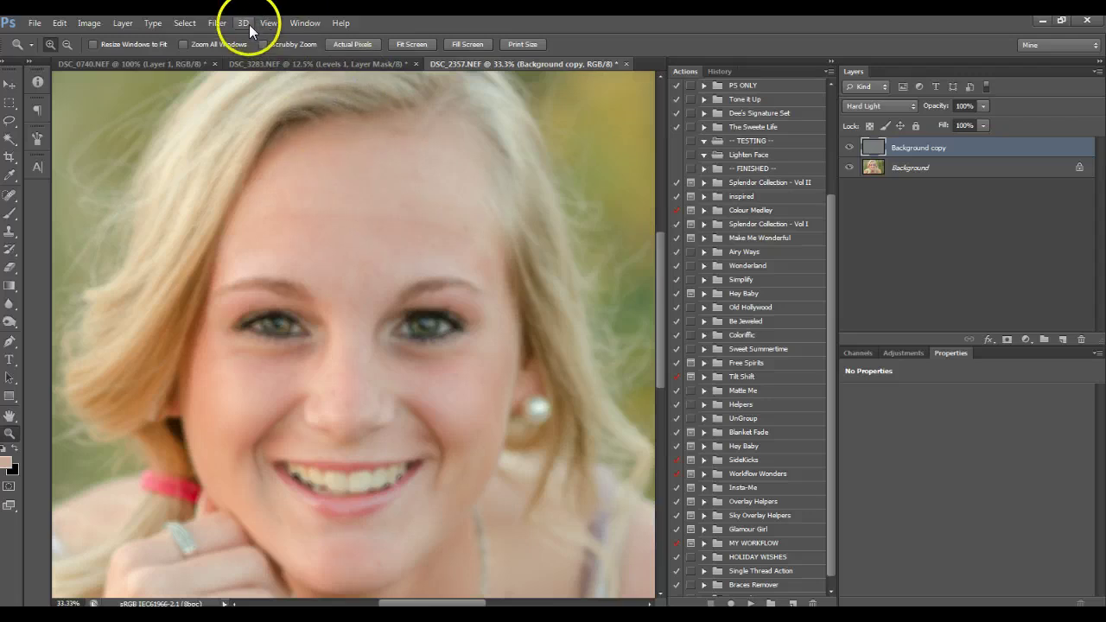
- Open the Gaussian Blur filter for the inverted Background copy layer
{"action": "left_click", "coordinate": [217, 23]}
{"action": "mouse_move", "coordinate": [310, 168]}
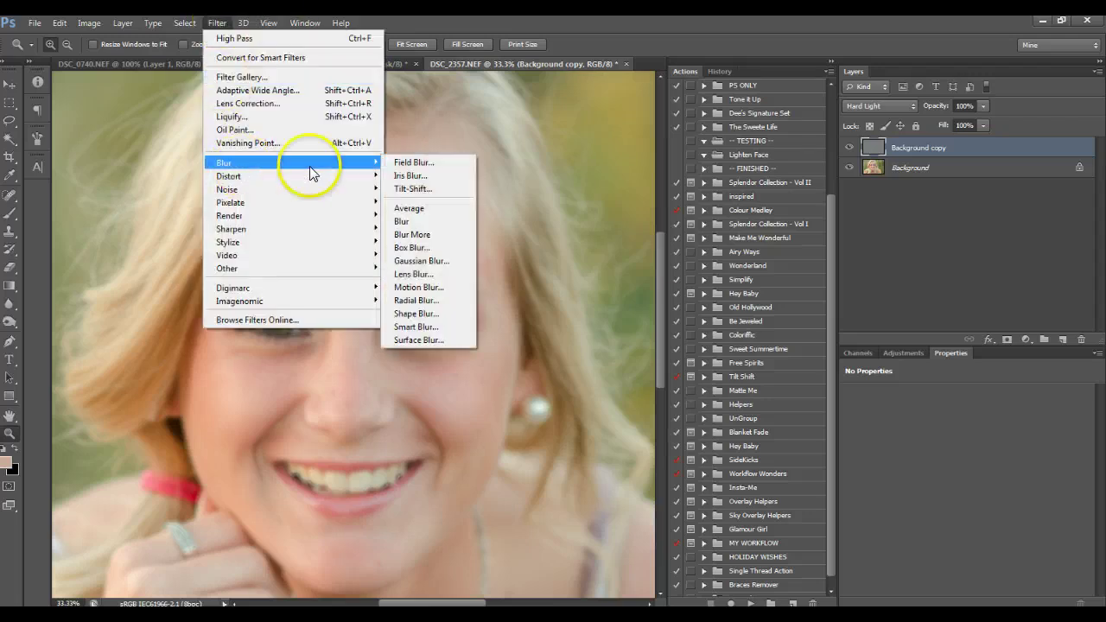
{"action": "left_click", "coordinate": [426, 267]}
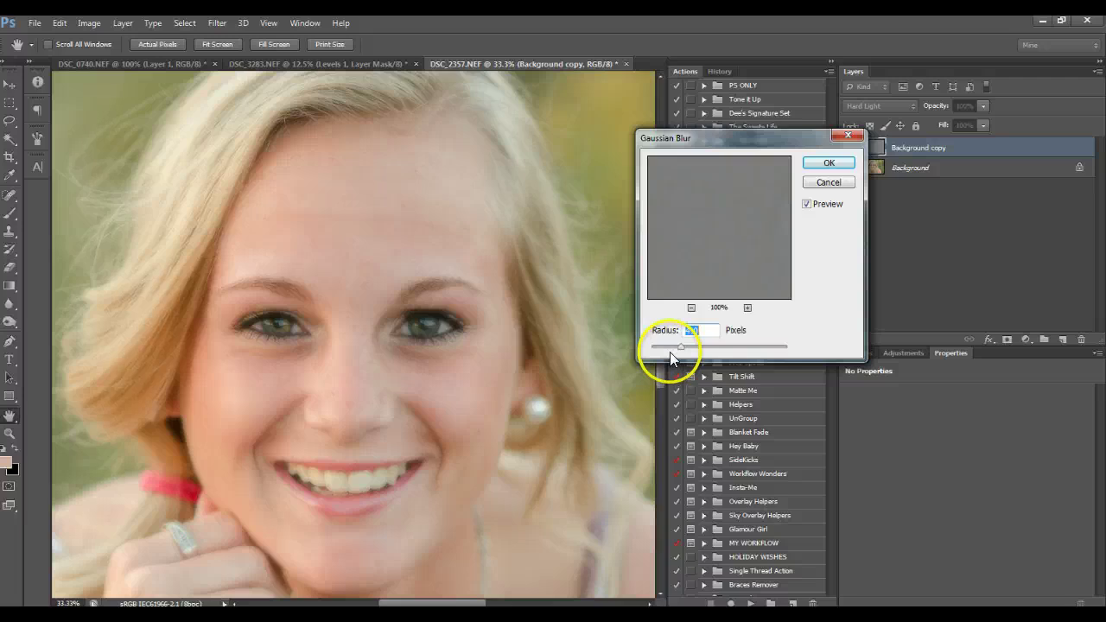
{"action": "left_click", "coordinate": [895, 148]}
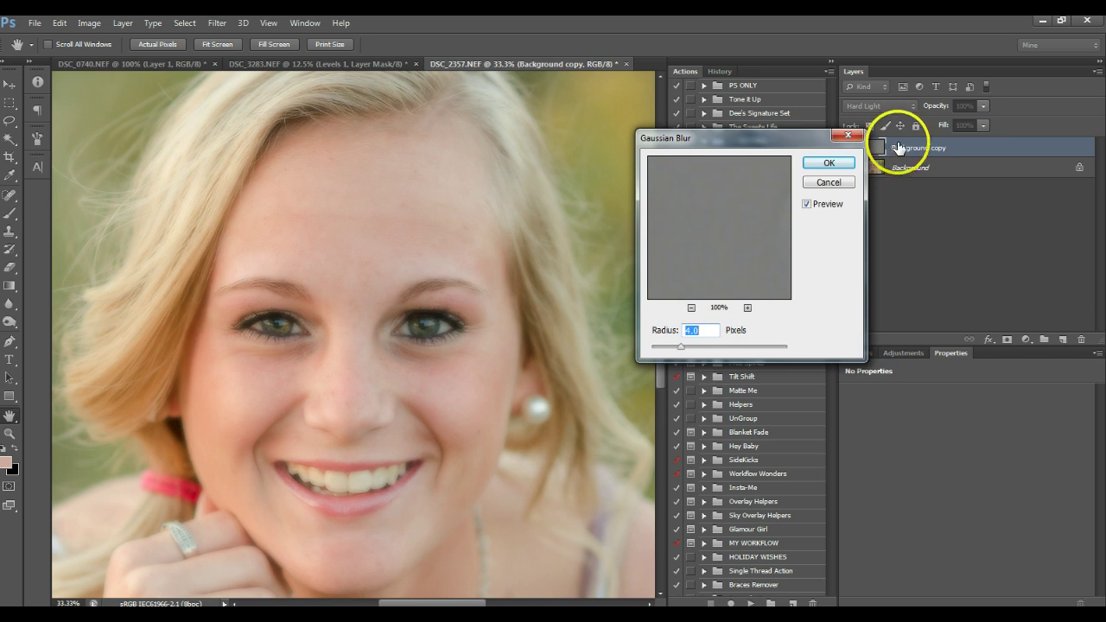
{"action": "left_click", "coordinate": [728, 298]}
- Try very large and very small Gaussian Blur radii, including 544.2 pixels, to compare how the skin texture changes
{"action": "left_click", "coordinate": [680, 346]}
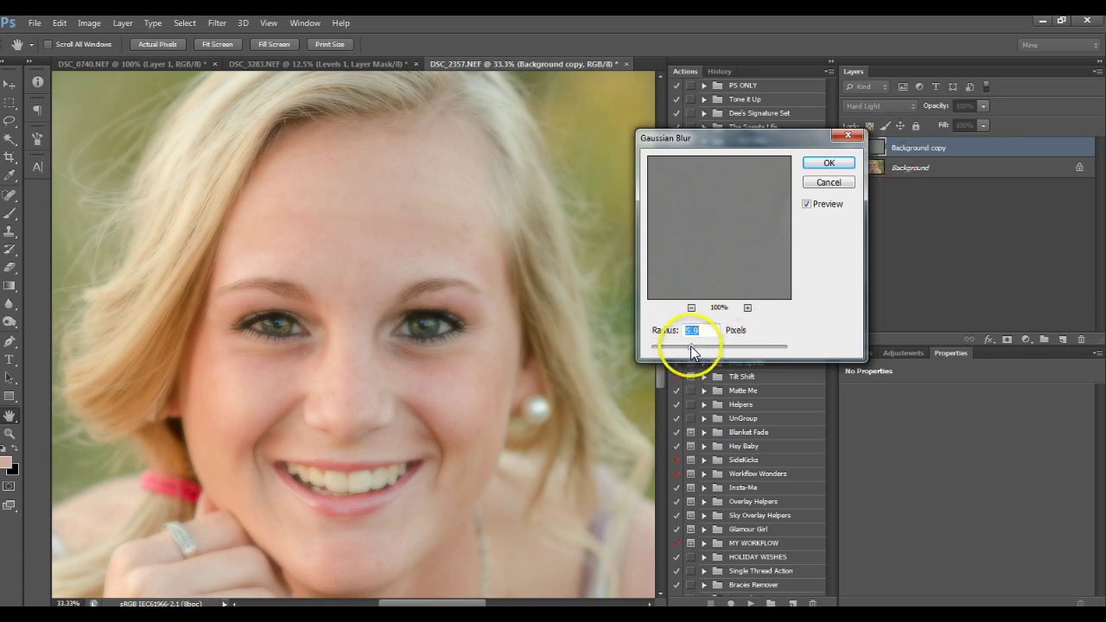
{"action": "left_click_drag", "start_coordinate": [691, 345], "coordinate": [773, 350]}
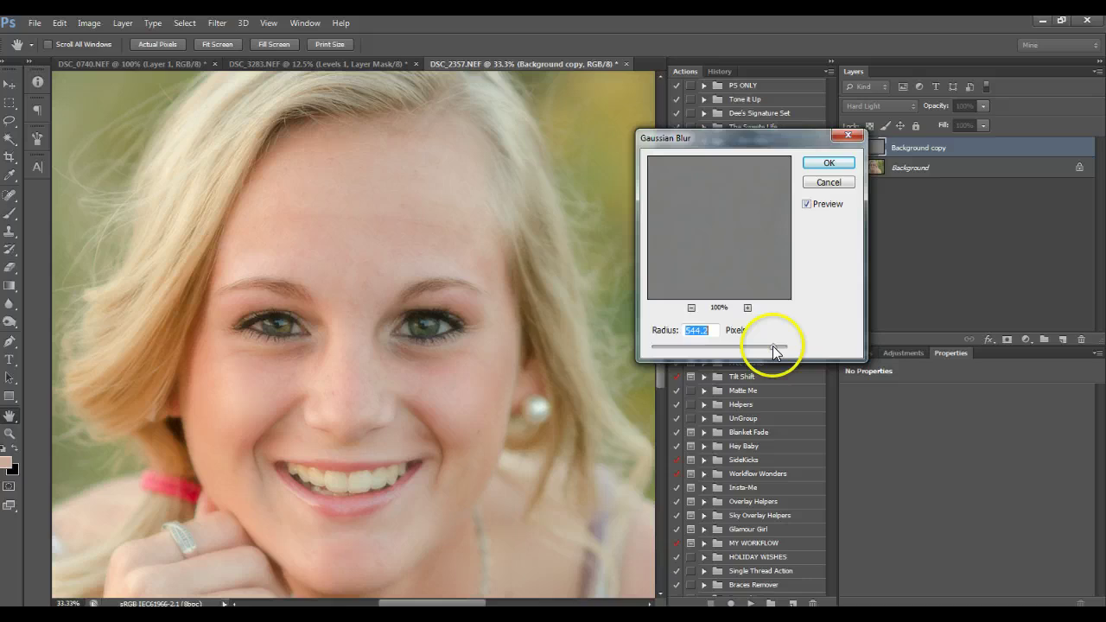
{"action": "left_click", "coordinate": [688, 347]}
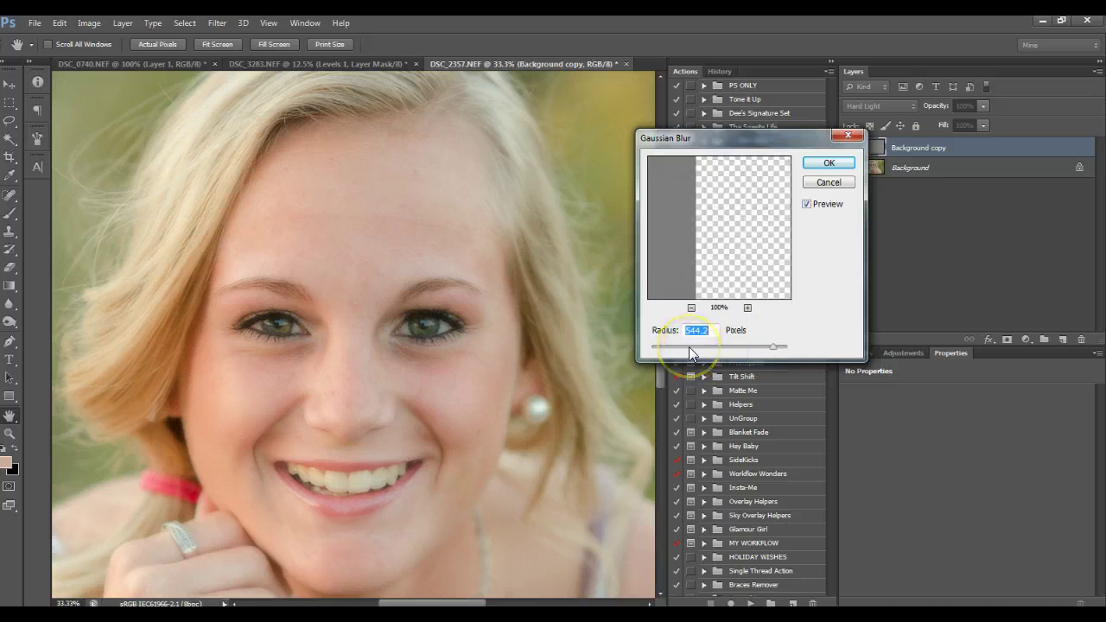
{"action": "left_click", "coordinate": [660, 177]}
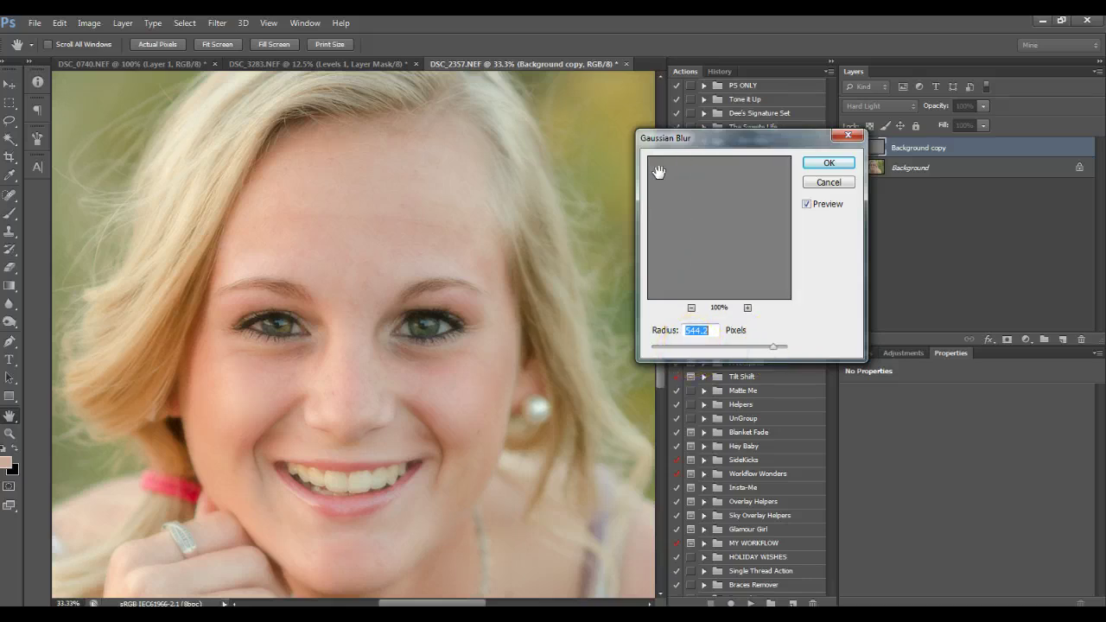
{"action": "left_click", "coordinate": [697, 346]}
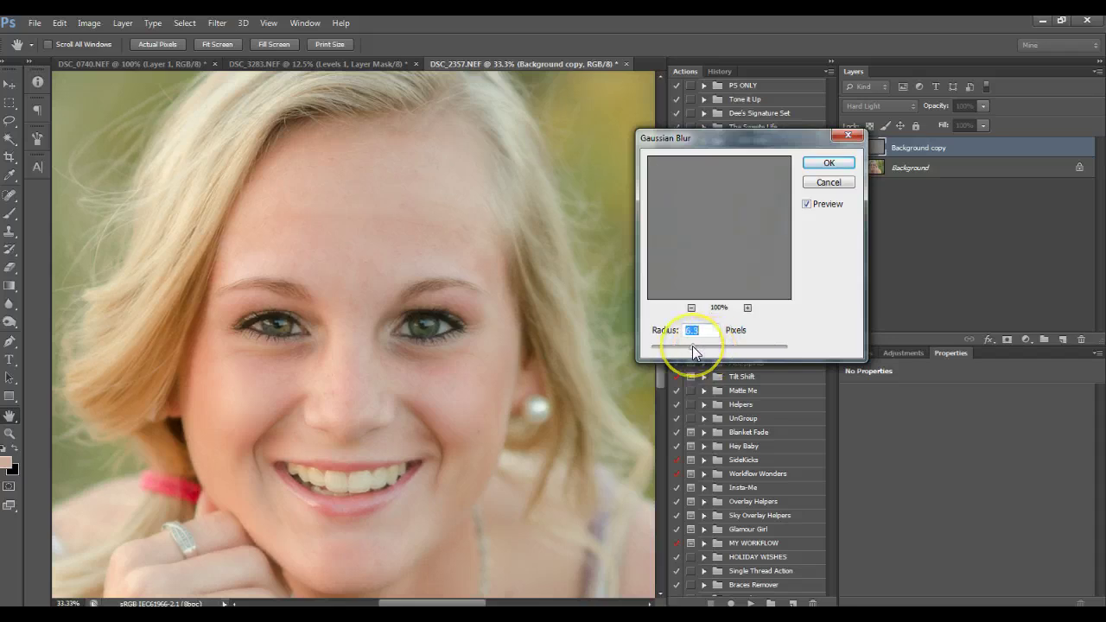
{"action": "left_click_drag", "start_coordinate": [693, 350], "coordinate": [749, 350]}
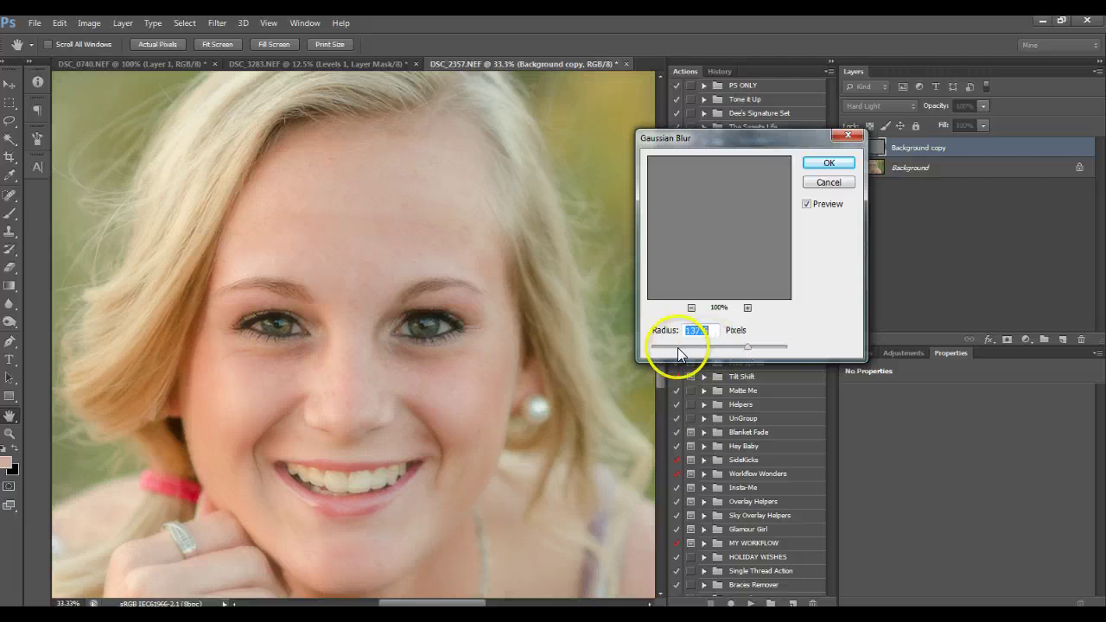
{"action": "left_click_drag", "start_coordinate": [669, 347], "coordinate": [660, 348]}
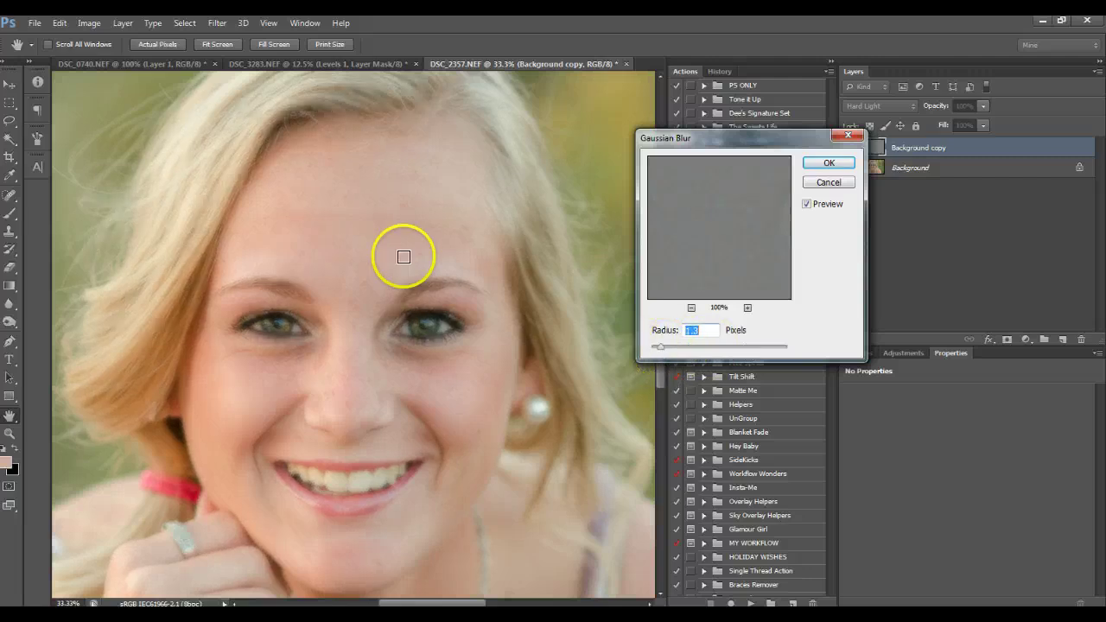
- Set the Gaussian Blur radius to about 3.8 pixels and apply the blur to the Background copy layer
{"action": "mouse_move", "coordinate": [403, 254]}
{"action": "left_mouse_down"}
{"action": "mouse_move", "coordinate": [261, 181]}
{"action": "mouse_move", "coordinate": [304, 158]}
{"action": "mouse_move", "coordinate": [677, 355]}
{"action": "left_mouse_up"}
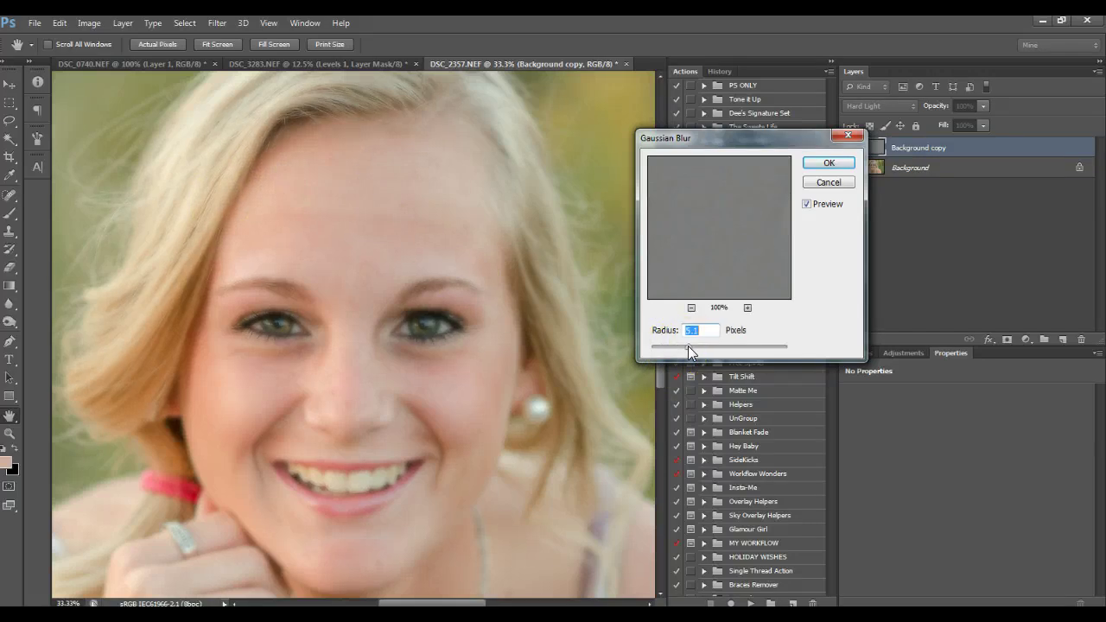
{"action": "left_click_drag", "start_coordinate": [688, 346], "coordinate": [682, 345]}
{"action": "left_click", "coordinate": [683, 349]}
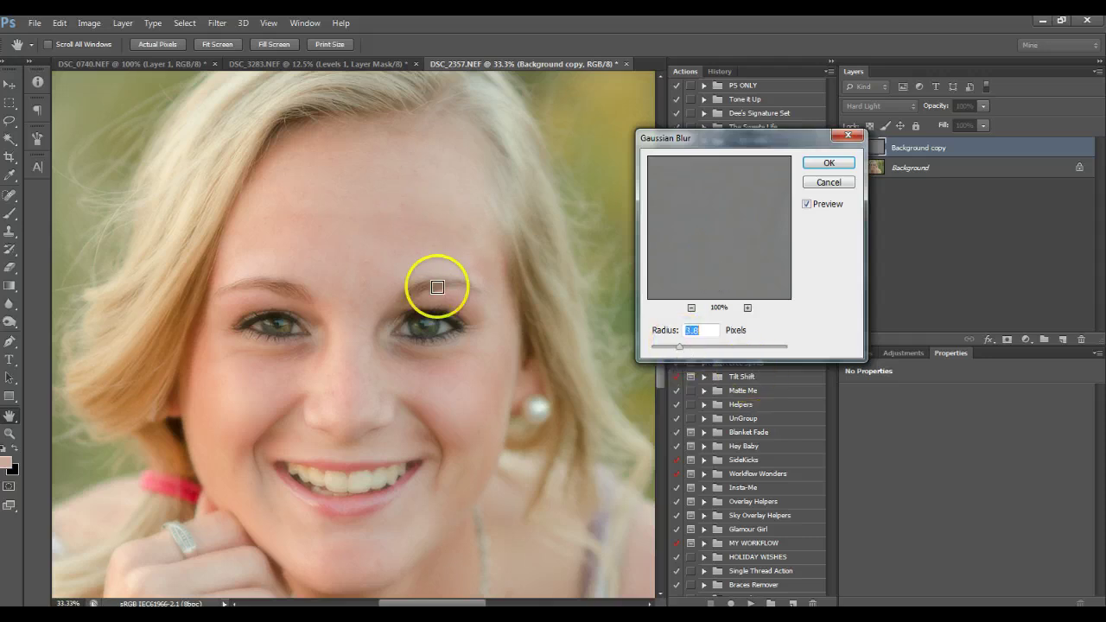
{"action": "left_click", "coordinate": [827, 164]}
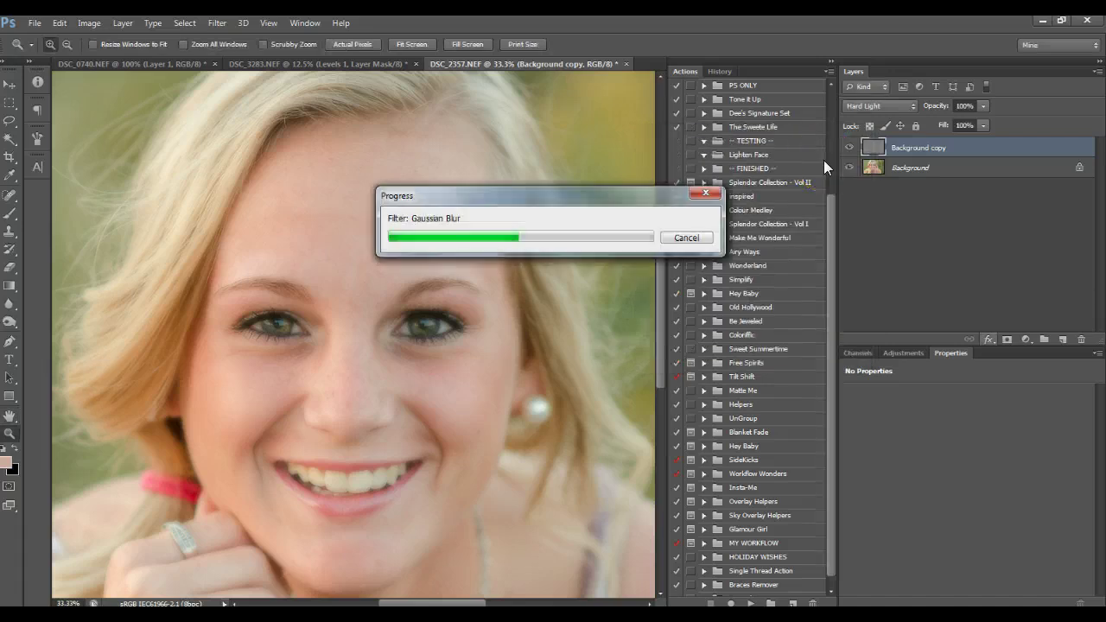
- Add a black layer mask to Background copy and paint white over the facial skin with a size 150 brush at 80% opacity
{"action": "left_click", "coordinate": [1007, 340], "text": "alt"}
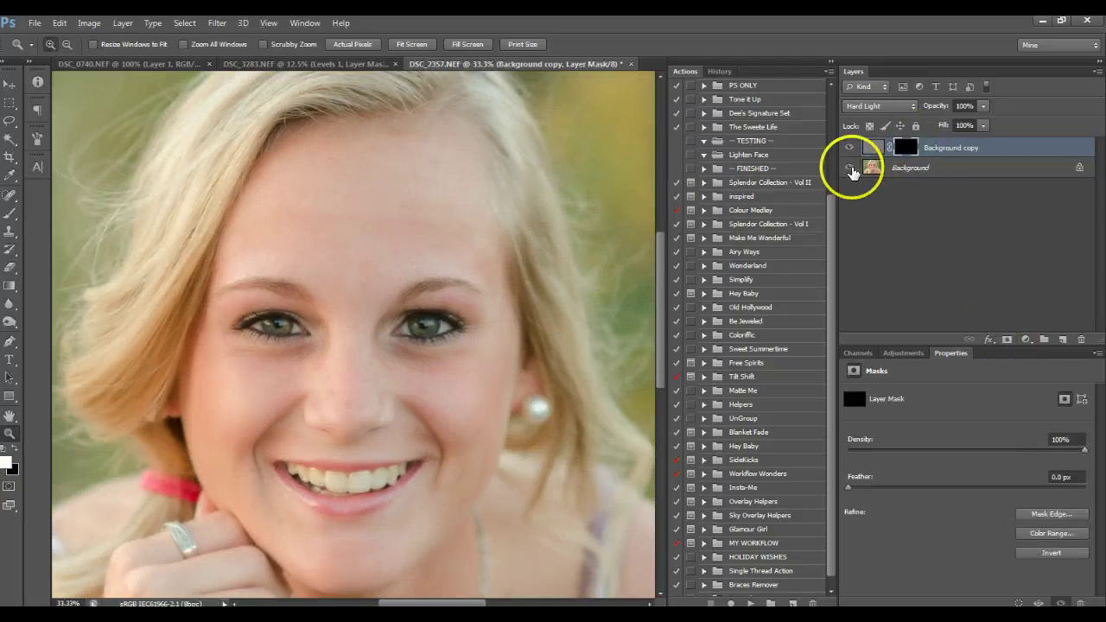
{"action": "left_click", "coordinate": [7, 214]}
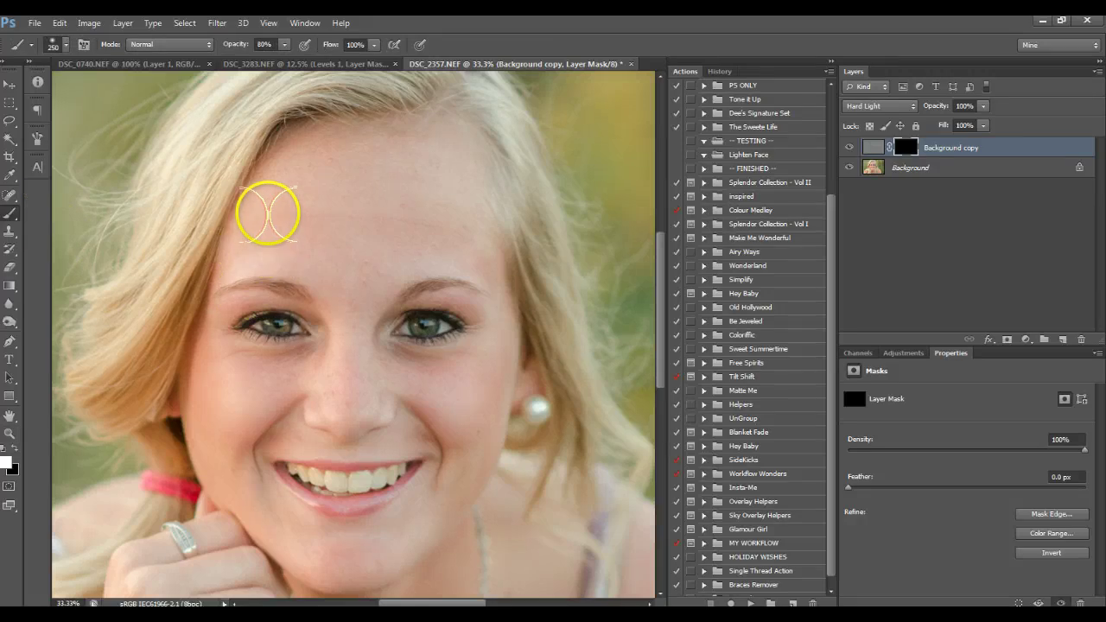
{"action": "key", "text": "bracketleft"}
{"action": "key", "text": "bracketleft"}
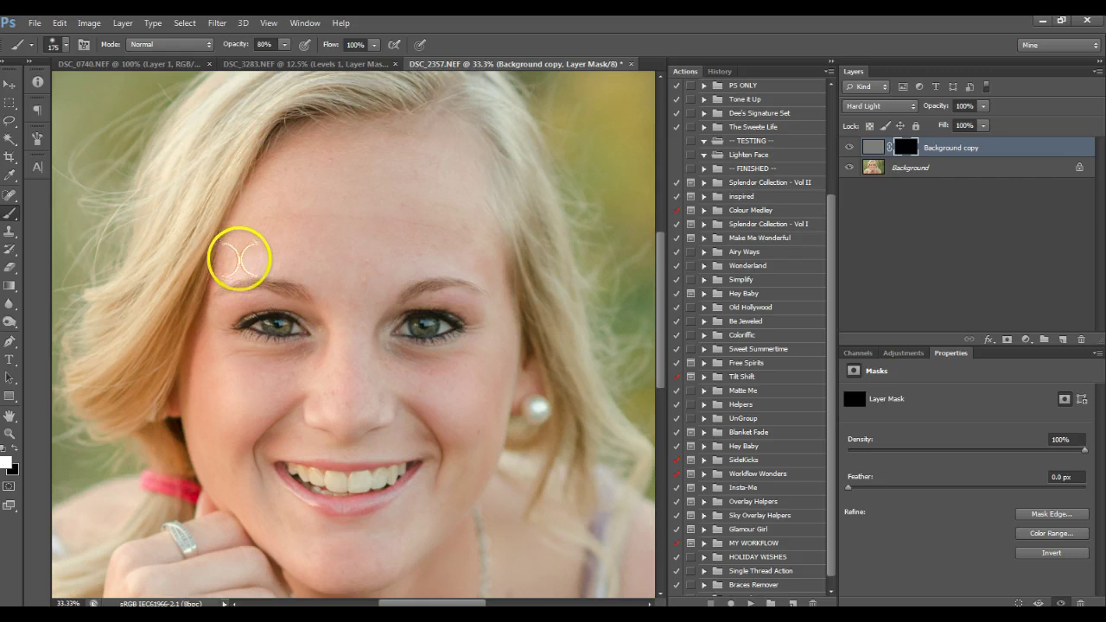
{"action": "key", "text": "bracketleft"}
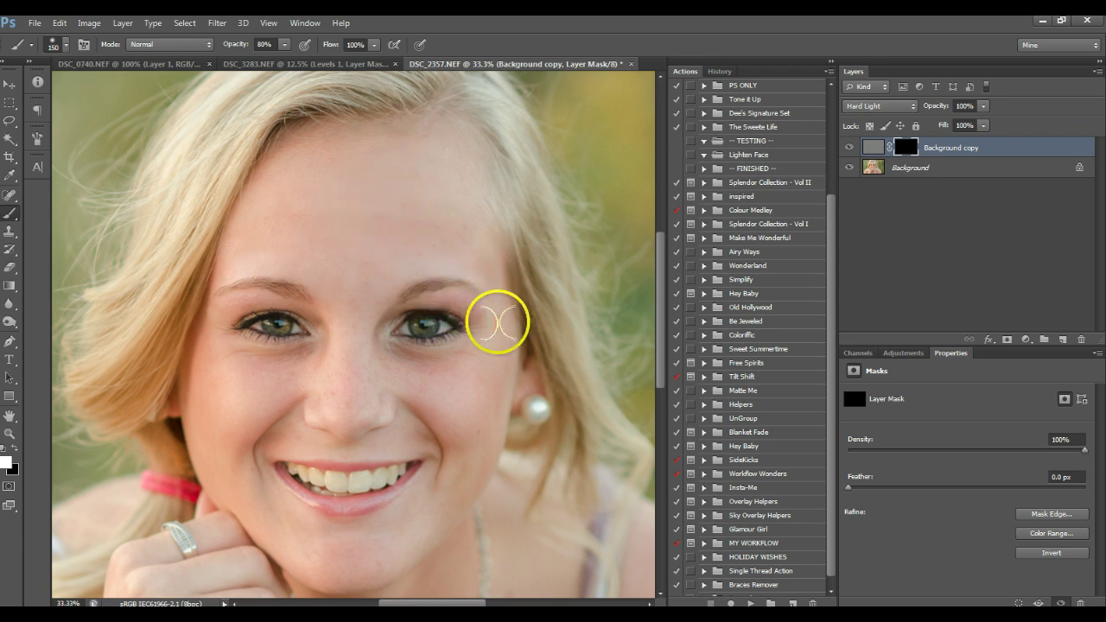
{"action": "mouse_move", "coordinate": [461, 370]}
{"action": "left_mouse_down"}
{"action": "mouse_move", "coordinate": [357, 341]}
{"action": "mouse_move", "coordinate": [335, 405]}
{"action": "mouse_move", "coordinate": [334, 371]}
{"action": "mouse_move", "coordinate": [316, 362]}
{"action": "mouse_move", "coordinate": [217, 352]}
{"action": "mouse_move", "coordinate": [240, 417]}
{"action": "mouse_move", "coordinate": [209, 321]}
{"action": "mouse_move", "coordinate": [243, 302]}
{"action": "mouse_move", "coordinate": [223, 438]}
{"action": "mouse_move", "coordinate": [207, 418]}
{"action": "mouse_move", "coordinate": [231, 488]}
{"action": "mouse_move", "coordinate": [226, 458]}
{"action": "mouse_move", "coordinate": [246, 489]}
{"action": "mouse_move", "coordinate": [239, 461]}
{"action": "mouse_move", "coordinate": [496, 368]}
{"action": "mouse_move", "coordinate": [391, 526]}
{"action": "mouse_move", "coordinate": [425, 444]}
{"action": "mouse_move", "coordinate": [416, 496]}
{"action": "mouse_move", "coordinate": [362, 548]}
{"action": "mouse_move", "coordinate": [311, 570]}
{"action": "mouse_move", "coordinate": [367, 573]}
{"action": "mouse_move", "coordinate": [382, 539]}
{"action": "mouse_move", "coordinate": [313, 558]}
{"action": "mouse_move", "coordinate": [289, 529]}
{"action": "mouse_move", "coordinate": [376, 576]}
{"action": "mouse_move", "coordinate": [393, 562]}
{"action": "mouse_move", "coordinate": [367, 555]}
{"action": "mouse_move", "coordinate": [373, 521]}
{"action": "left_mouse_up"}
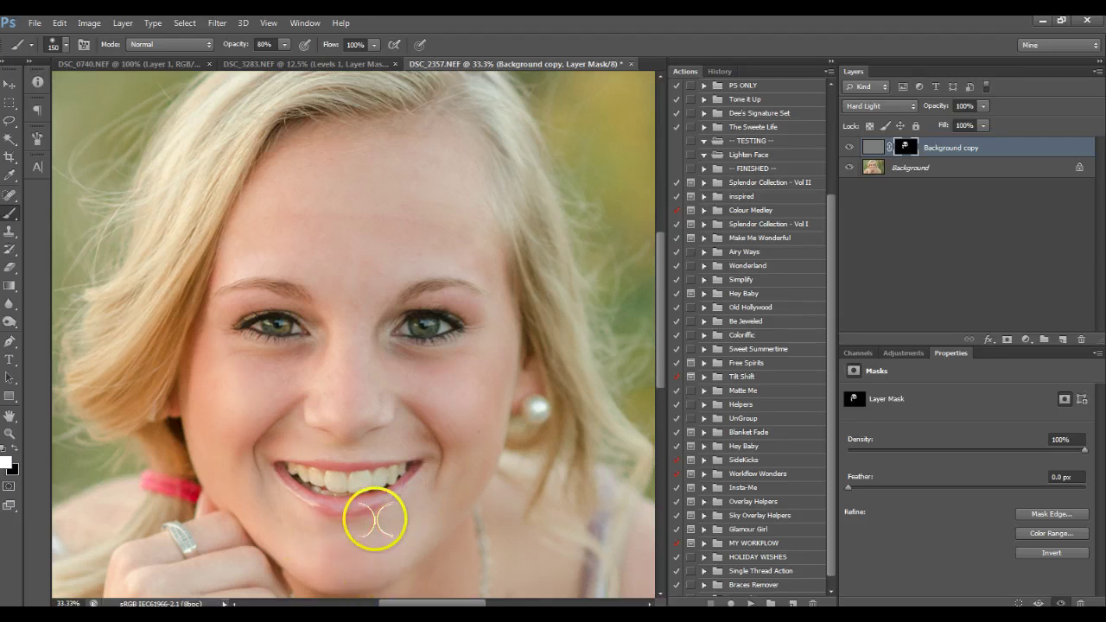
{"action": "scroll", "coordinate": [366, 514], "scroll_direction": "up", "scroll_amount": 1}
{"action": "scroll", "coordinate": [344, 313], "scroll_direction": "down", "scroll_amount": 1}
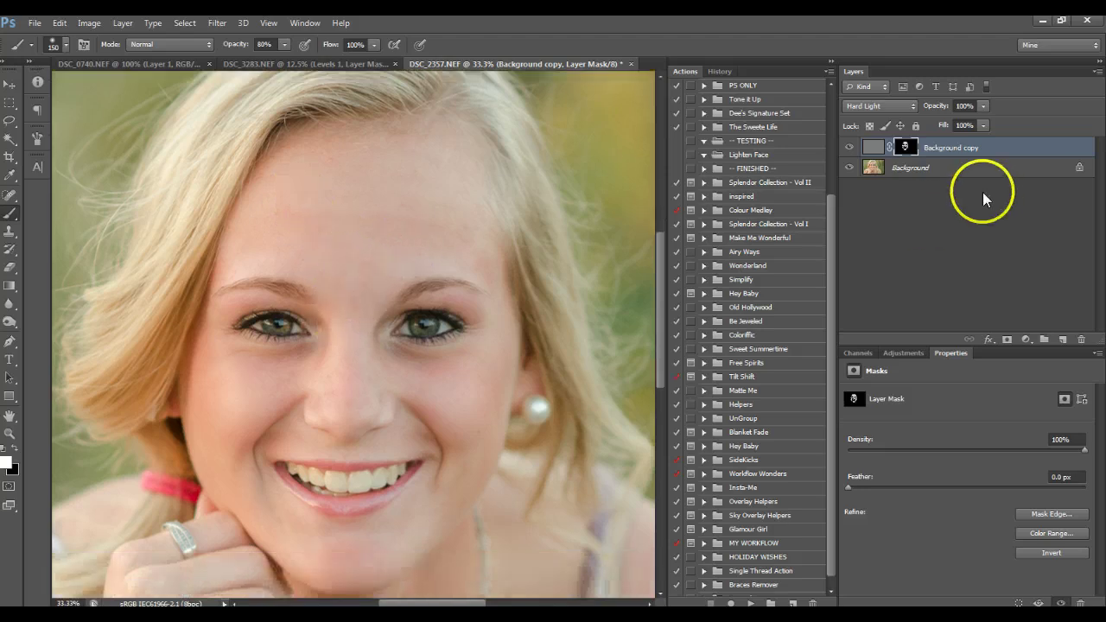
- Add a new layer and heal spots between the eyebrows and on the nose bridge with the size 45 Content-Aware Spot Healing Brush
{"action": "key", "text": "shift+alt+n"}
{"action": "left_click", "coordinate": [1064, 340]}
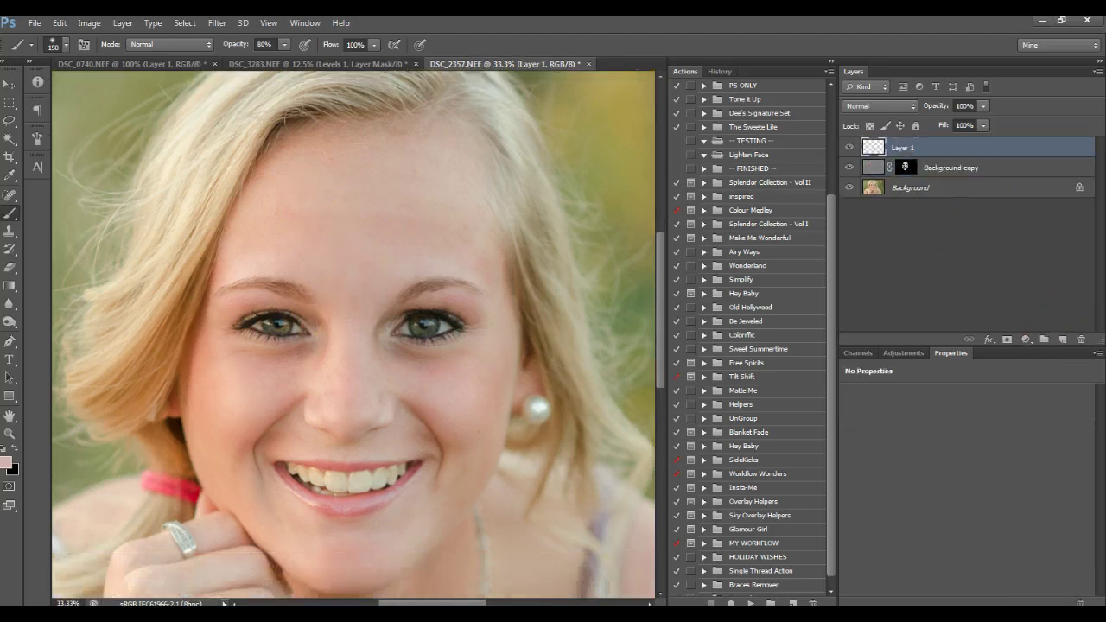
{"action": "key", "text": "j"}
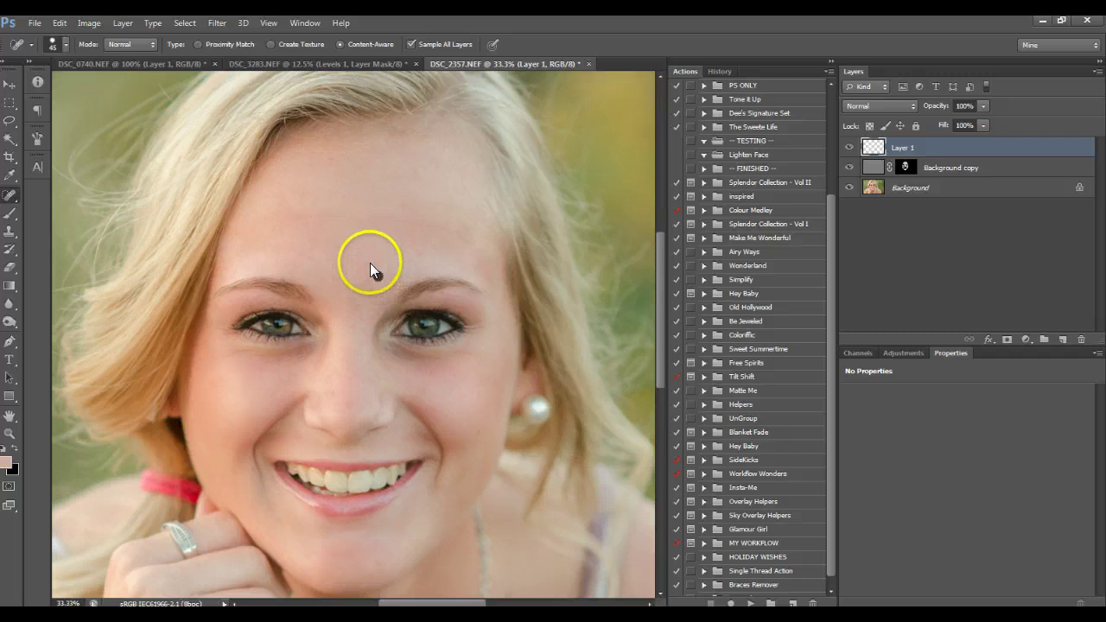
{"action": "left_click", "coordinate": [364, 260]}
{"action": "left_click", "coordinate": [364, 278]}
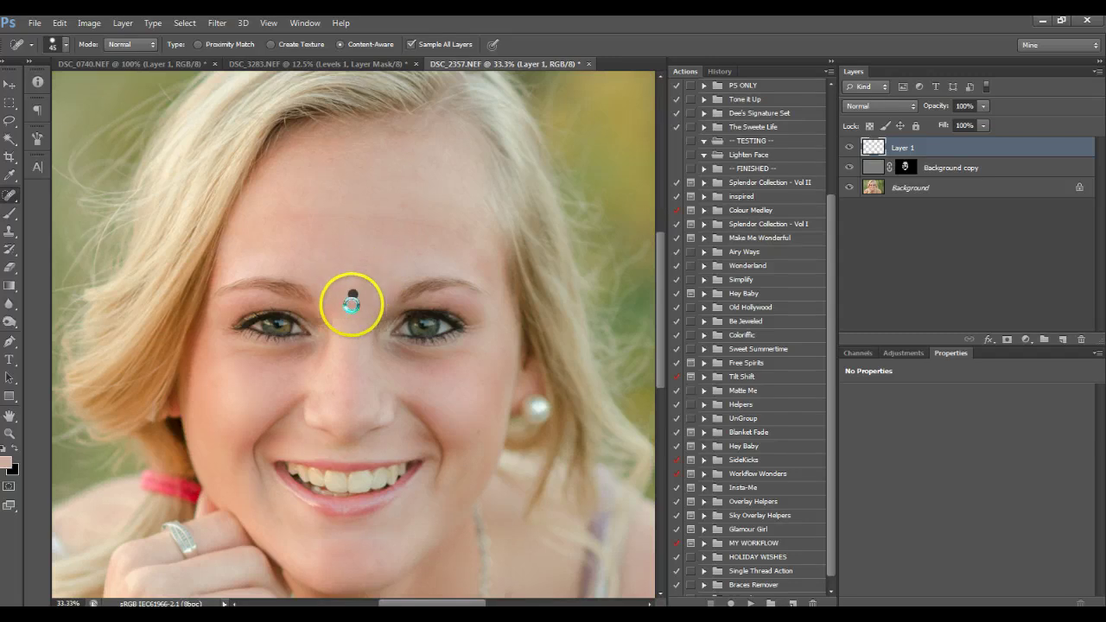
{"action": "left_click", "coordinate": [352, 311]}
{"action": "left_click", "coordinate": [350, 329]}
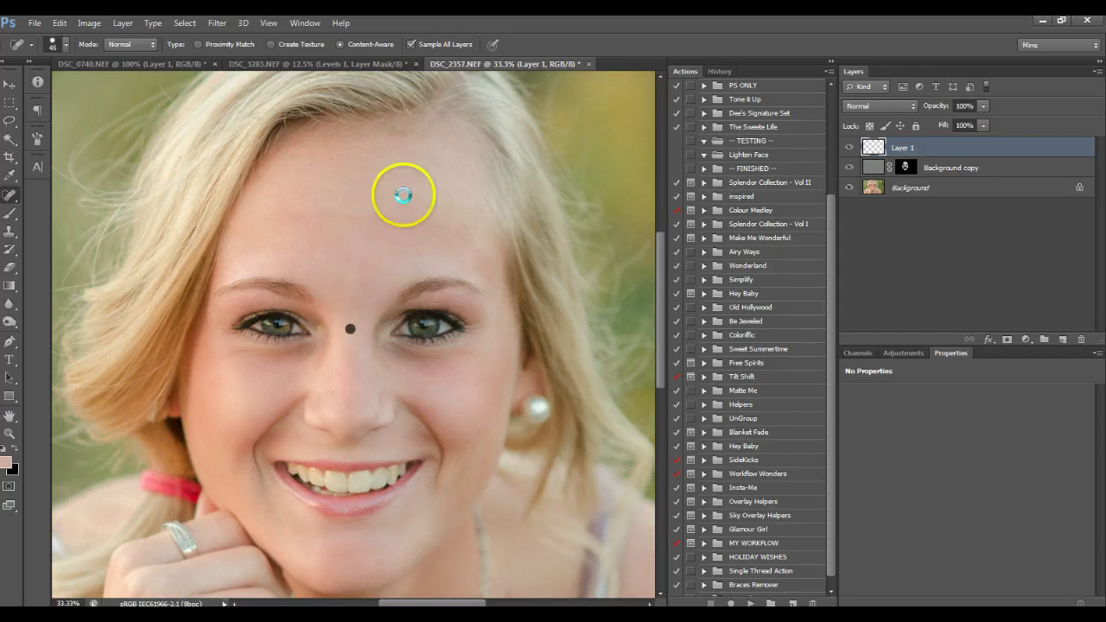
- Heal the small spots on the forehead above the eyebrow on the earring side, sampling all layers
{"action": "left_click", "coordinate": [404, 196]}
{"action": "left_click", "coordinate": [414, 170]}
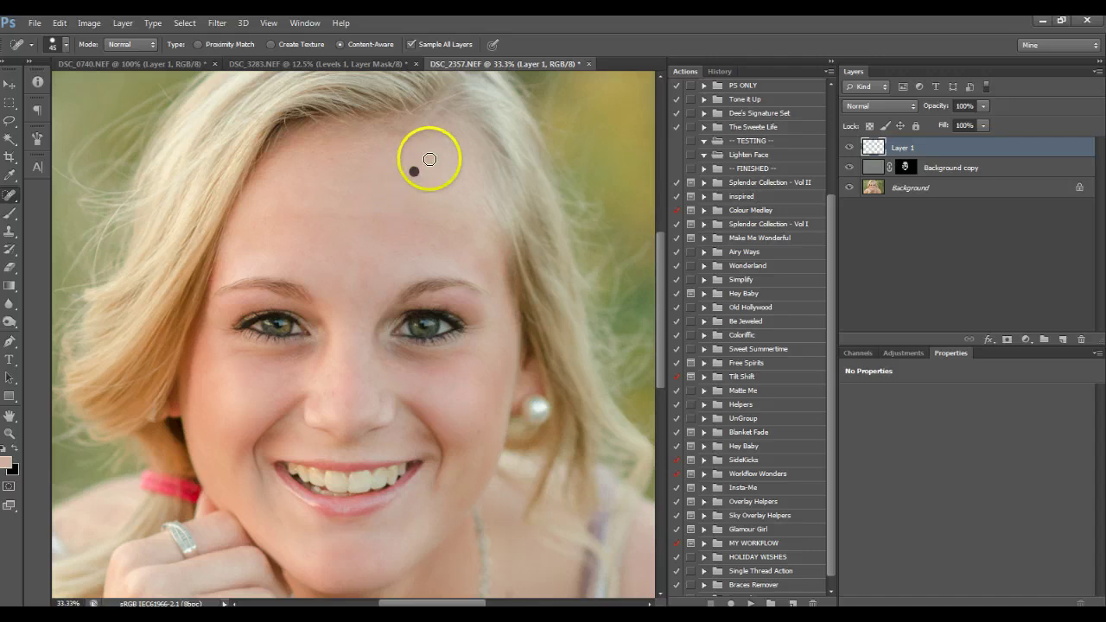
{"action": "left_click", "coordinate": [461, 217]}
{"action": "left_click", "coordinate": [420, 250]}
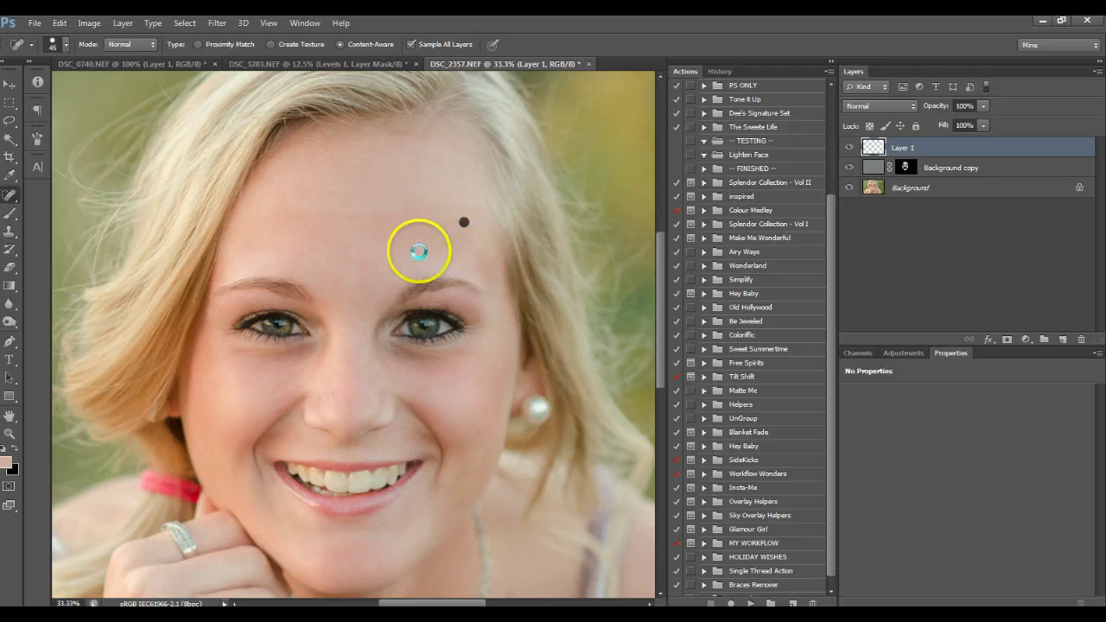
{"action": "left_click", "coordinate": [439, 230]}
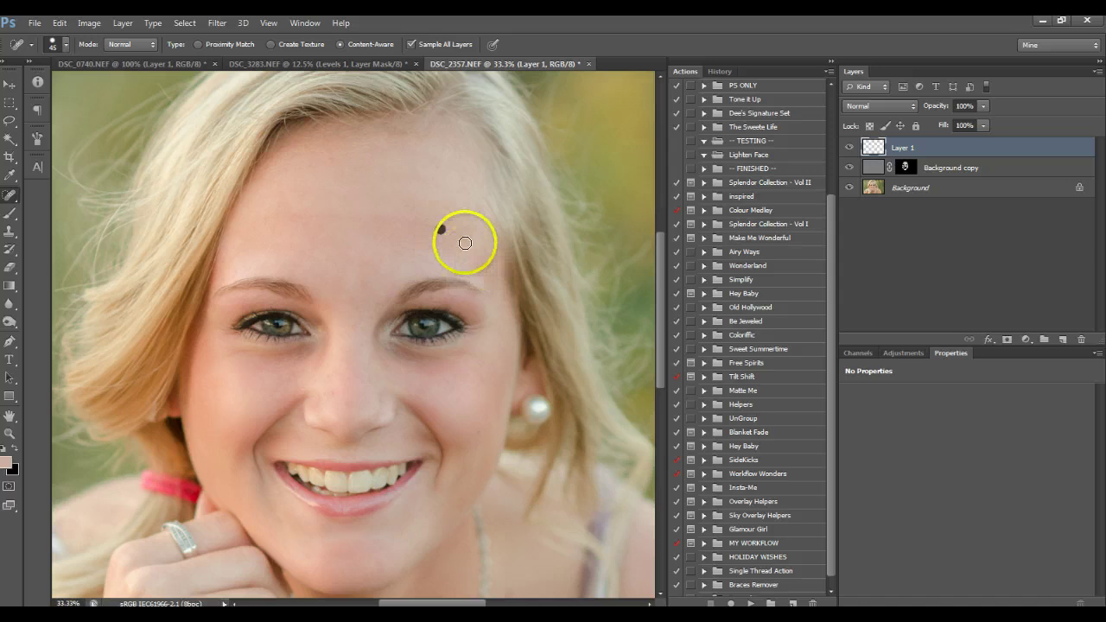
{"action": "left_click", "coordinate": [464, 228]}
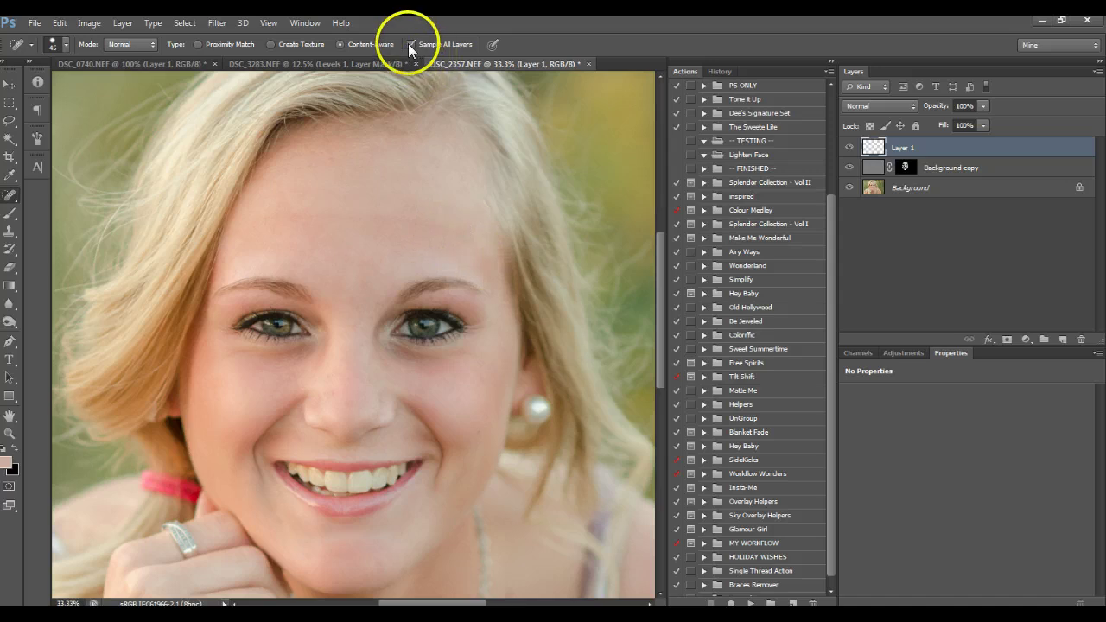
- On Layer 1, heal the spots above the other eyebrow and on the cheek next to the hand
{"action": "left_click", "coordinate": [863, 147]}
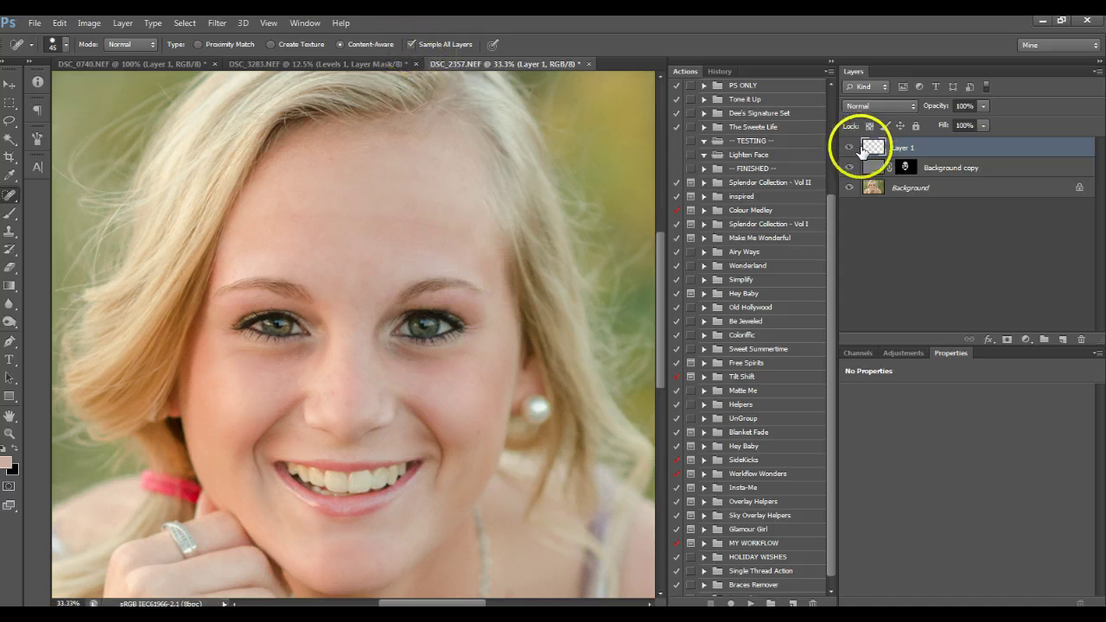
{"action": "left_click", "coordinate": [296, 261]}
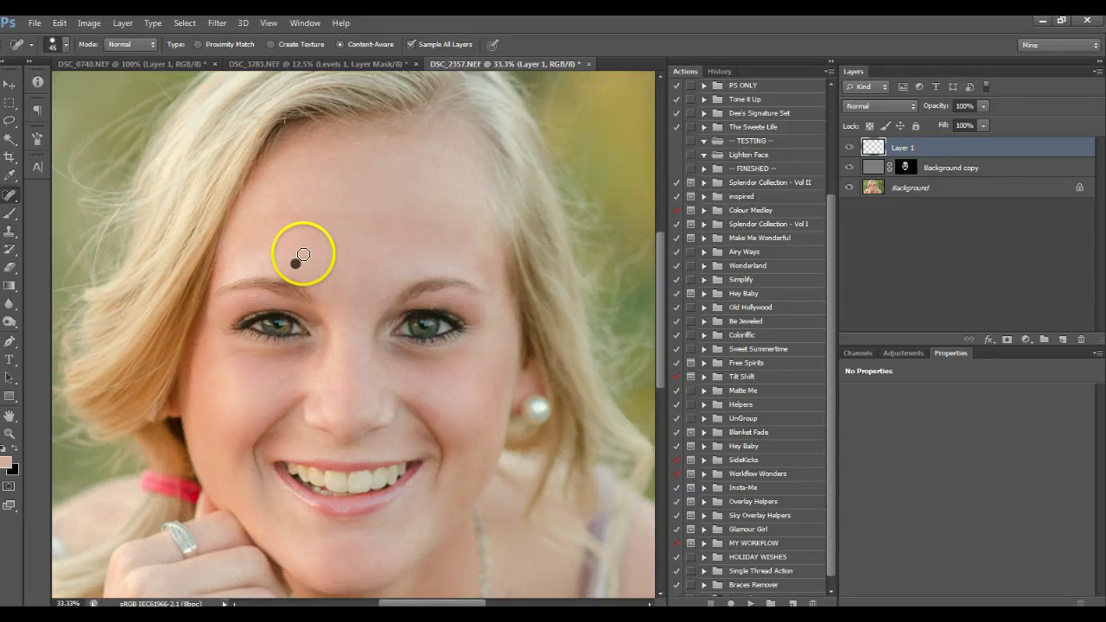
{"action": "left_click", "coordinate": [231, 273]}
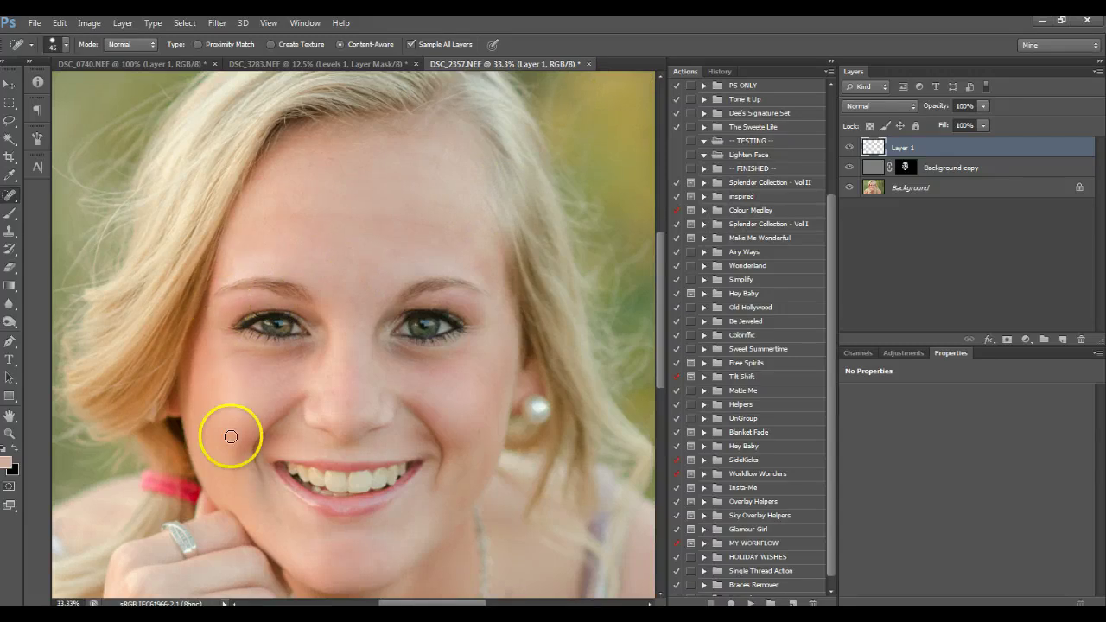
{"action": "left_click", "coordinate": [235, 475]}
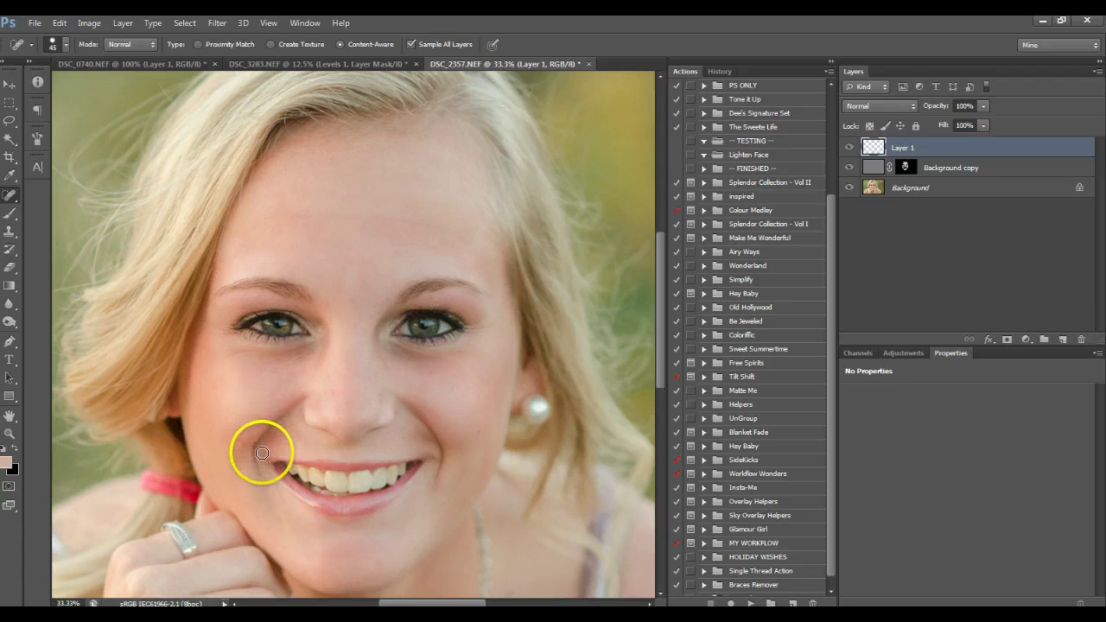
{"action": "left_click", "coordinate": [249, 471]}
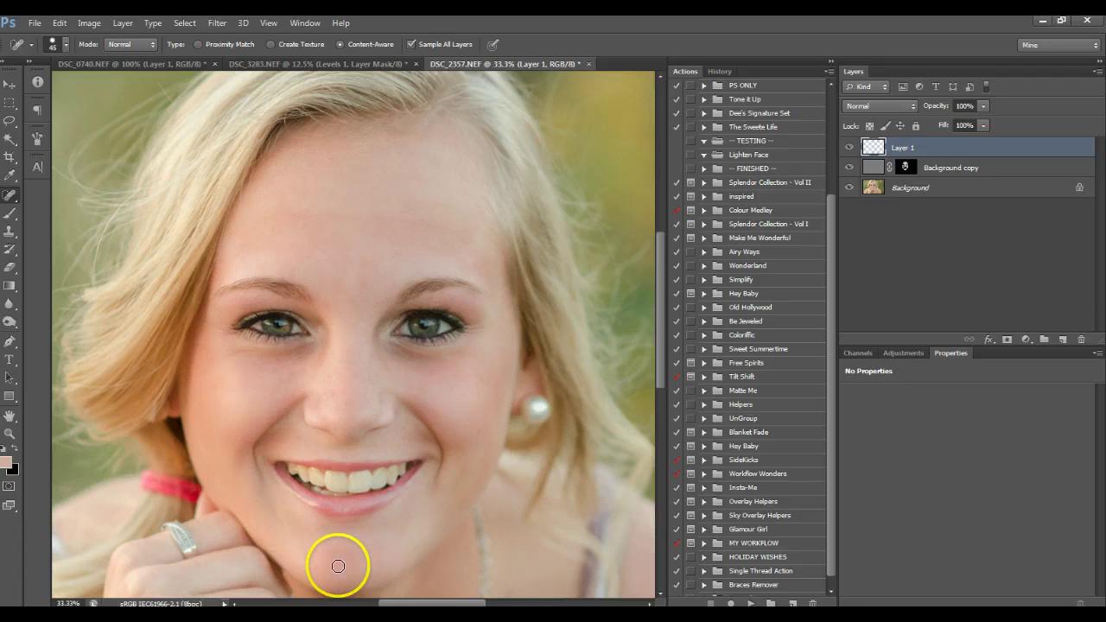
- Heal spots beside the smile line, on the earring-side cheek and near the outer eye corner, and reduce the healing brush to size 35
{"action": "scroll", "coordinate": [338, 566], "scroll_direction": "down", "scroll_amount": 1}
{"action": "left_click", "coordinate": [427, 399]}
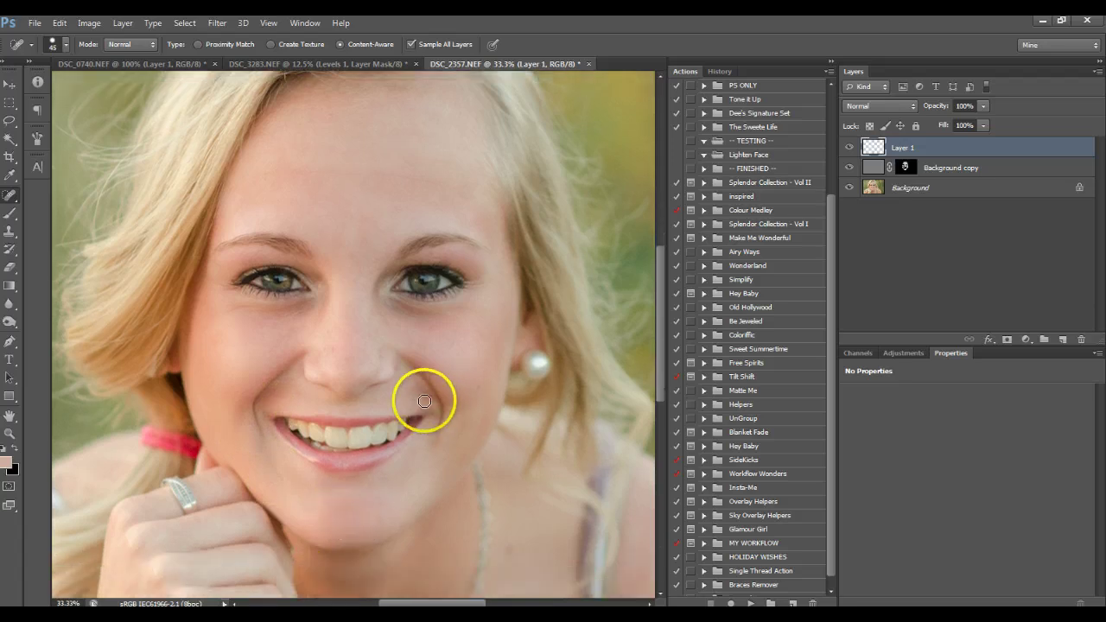
{"action": "left_click", "coordinate": [481, 389]}
{"action": "left_click", "coordinate": [506, 302]}
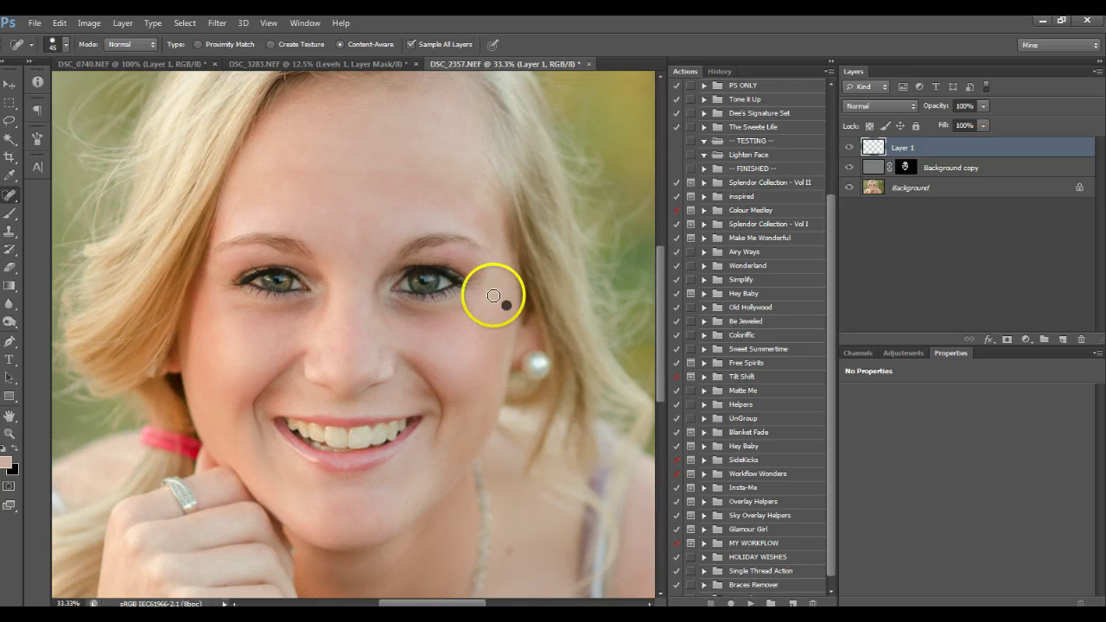
{"action": "key", "text": "["}
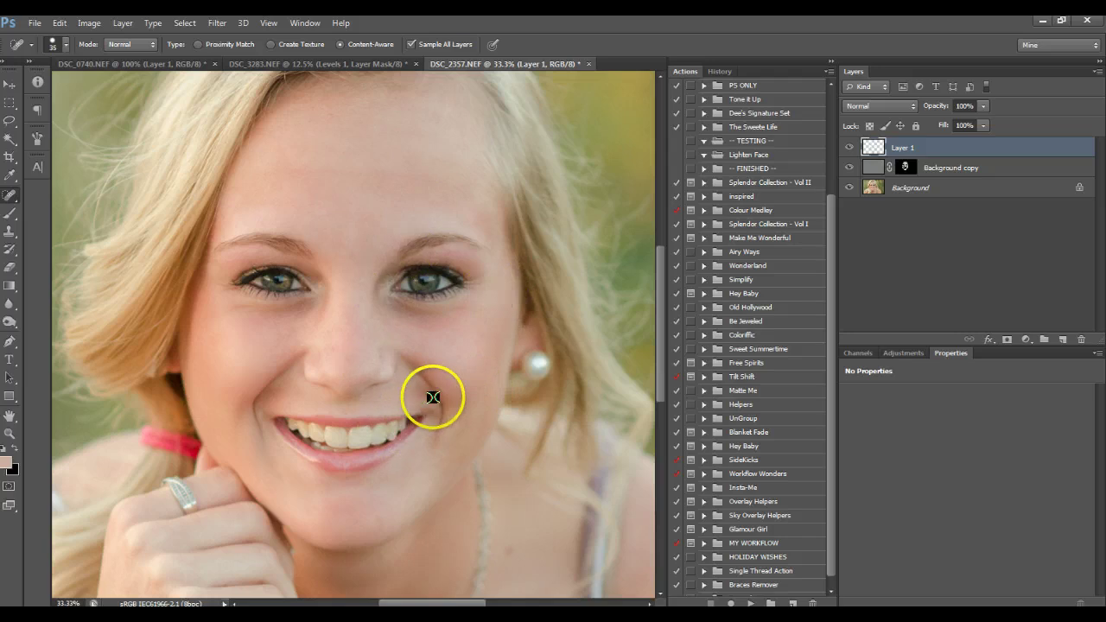
- Enlarge the Spot Healing Brush to size 50 and heal the horizontal crease across the middle of the forehead
{"action": "scroll", "coordinate": [344, 211], "scroll_direction": "up", "scroll_amount": 1}
{"action": "key", "text": "bracketright"}
{"action": "key", "text": "bracketright"}
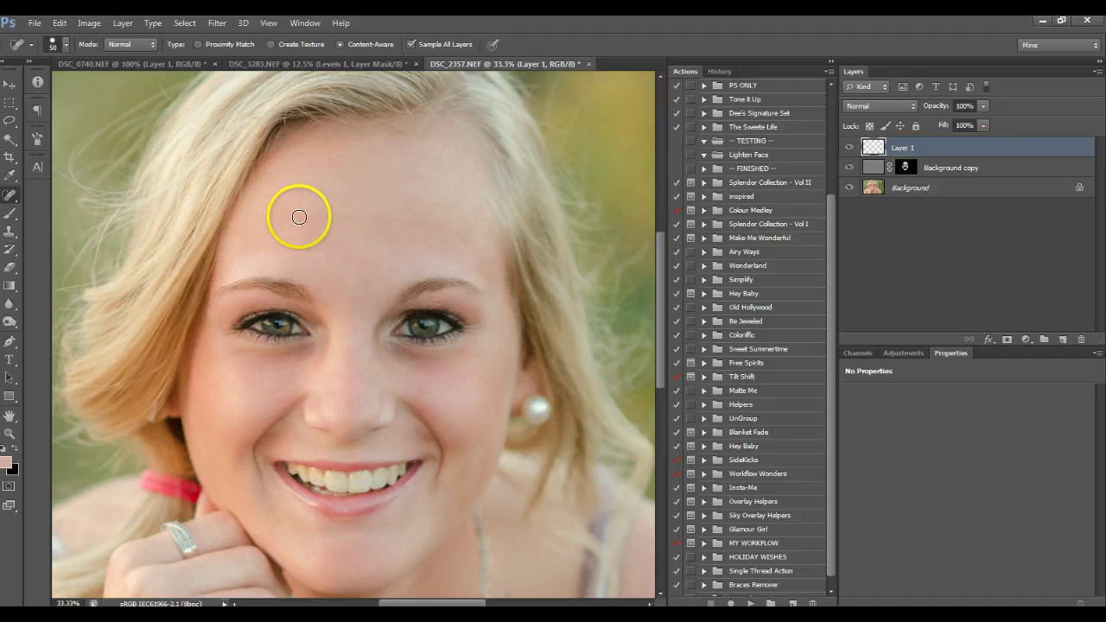
{"action": "left_click_drag", "start_coordinate": [295, 217], "coordinate": [355, 219]}
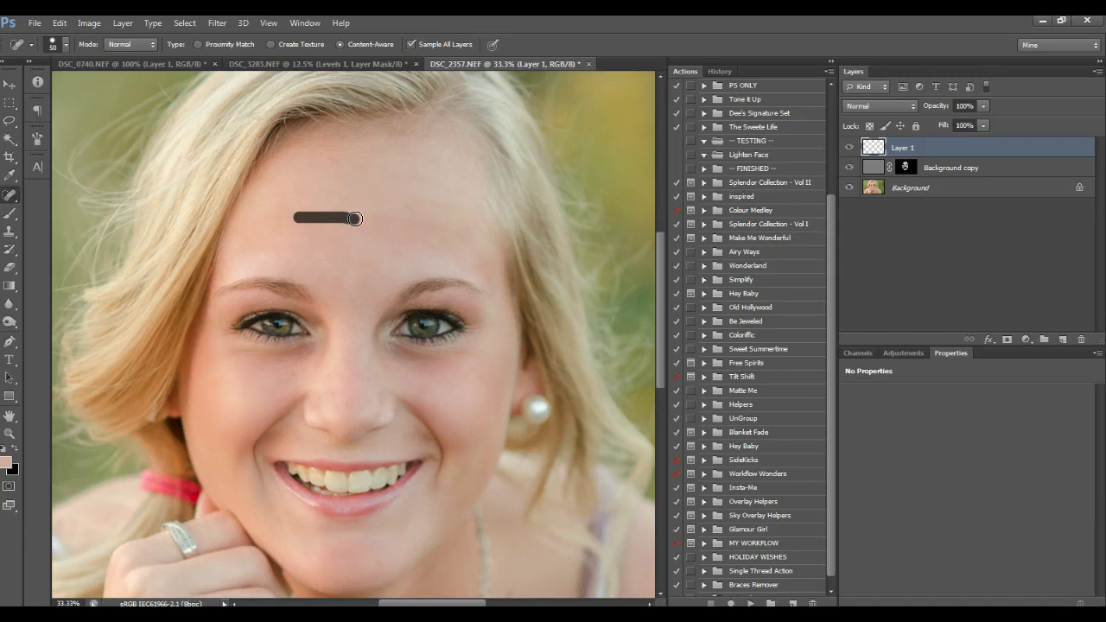
{"action": "mouse_move", "coordinate": [422, 200]}
{"action": "left_mouse_down"}
{"action": "mouse_move", "coordinate": [444, 200]}
{"action": "mouse_move", "coordinate": [436, 210]}
{"action": "left_mouse_up"}
{"action": "left_click_drag", "start_coordinate": [389, 219], "coordinate": [442, 225]}
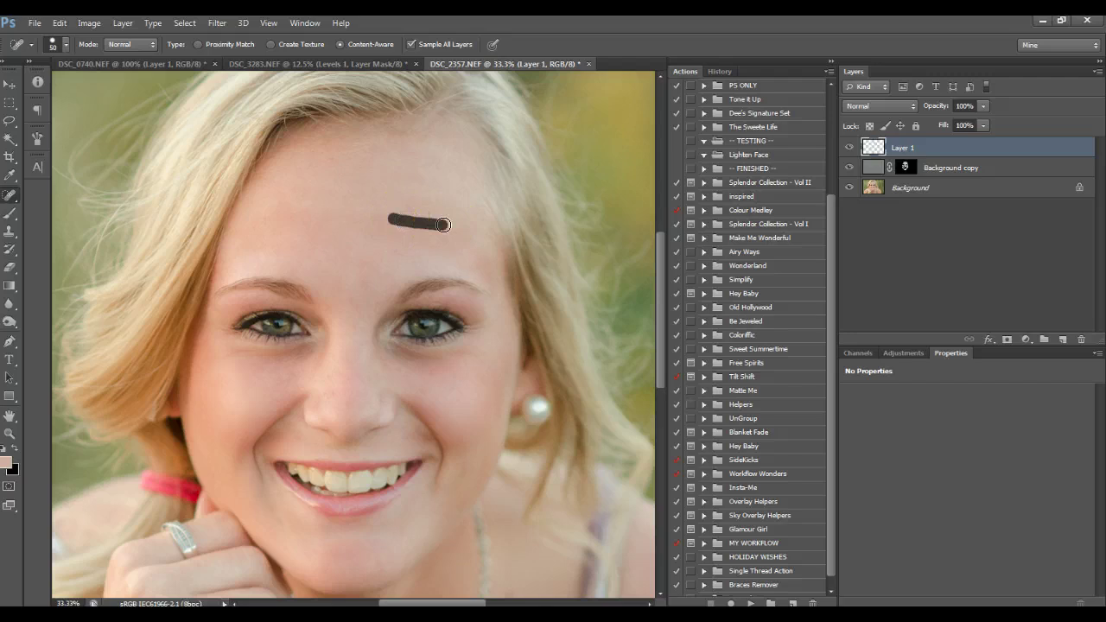
{"action": "left_click", "coordinate": [427, 217]}
- Heal the remaining uneven spots on the upper forehead below the hairline
{"action": "left_click", "coordinate": [353, 173]}
{"action": "left_click", "coordinate": [401, 175]}
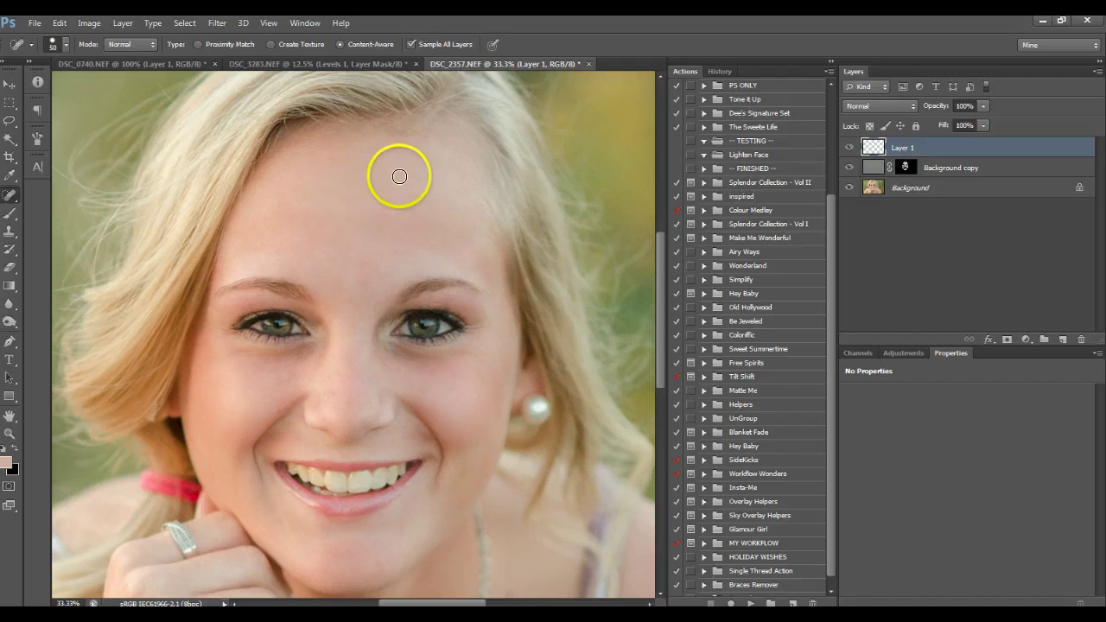
{"action": "left_click", "coordinate": [403, 160]}
{"action": "left_click", "coordinate": [338, 156]}
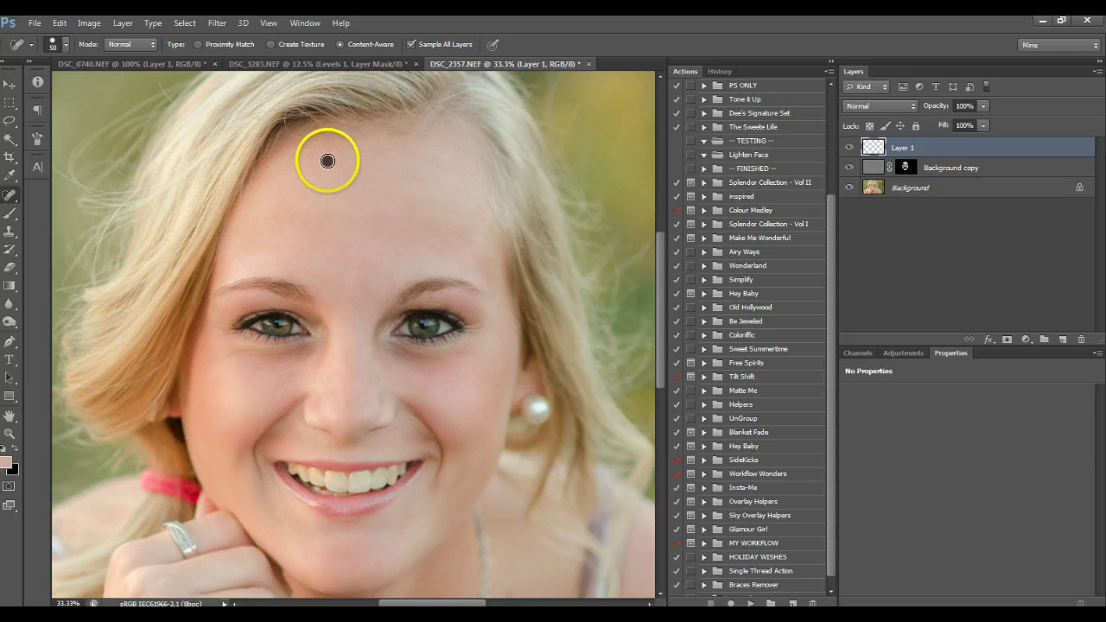
- Heal spots on the nose, between the eyes and just above the eyebrows with the size 50 healing brush
{"action": "scroll", "coordinate": [190, 441], "scroll_direction": "down", "scroll_amount": 2}
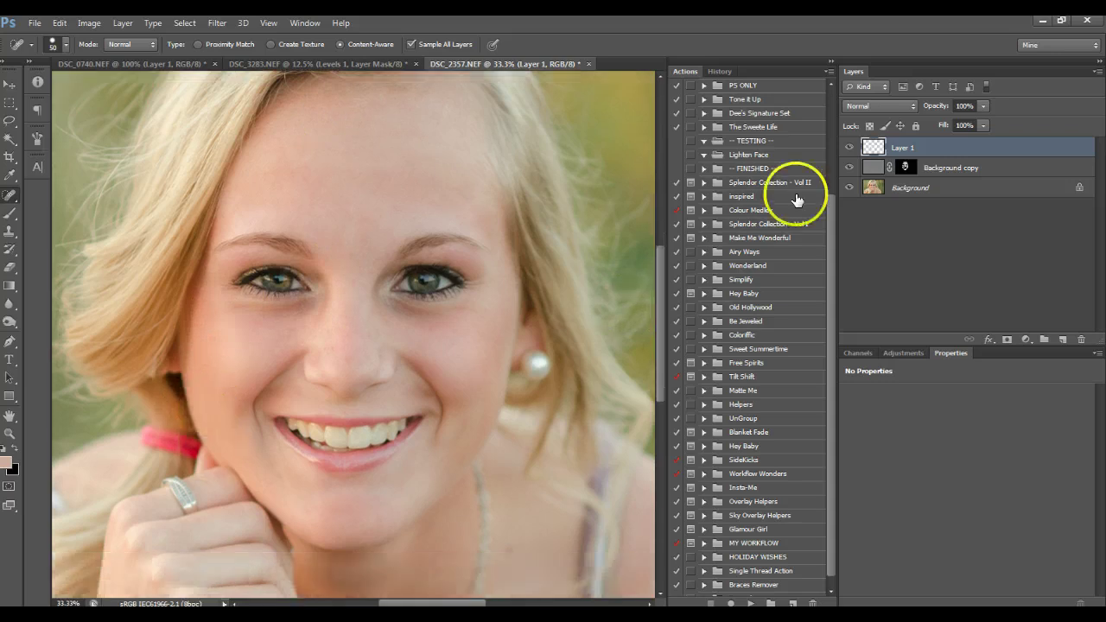
{"action": "scroll", "coordinate": [383, 346], "scroll_direction": "up", "scroll_amount": 1}
{"action": "left_click", "coordinate": [335, 361]}
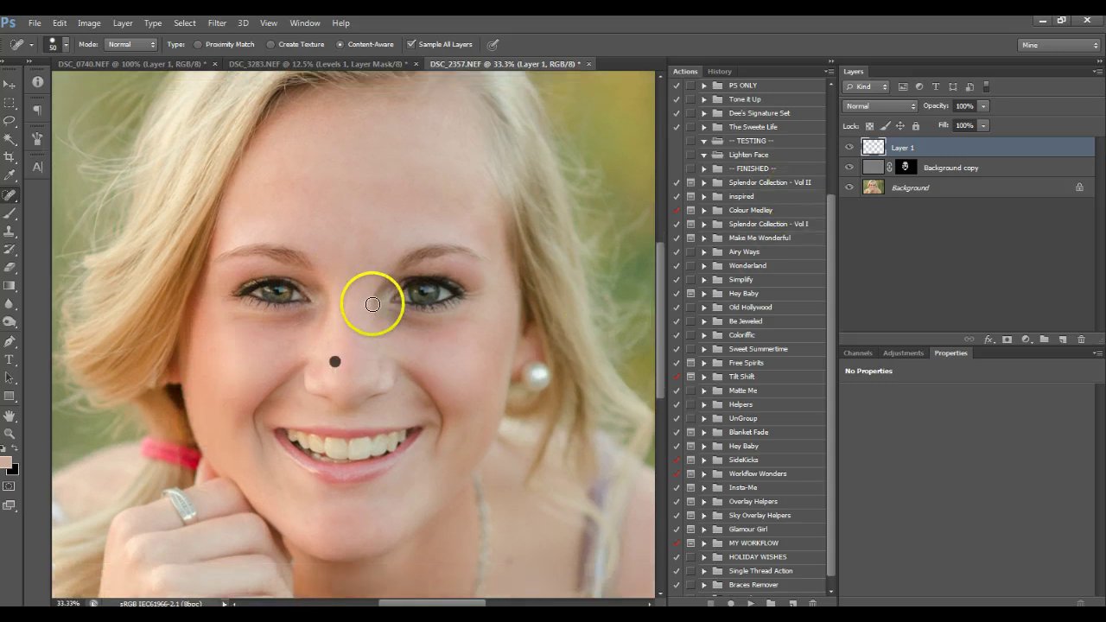
{"action": "left_click", "coordinate": [354, 271]}
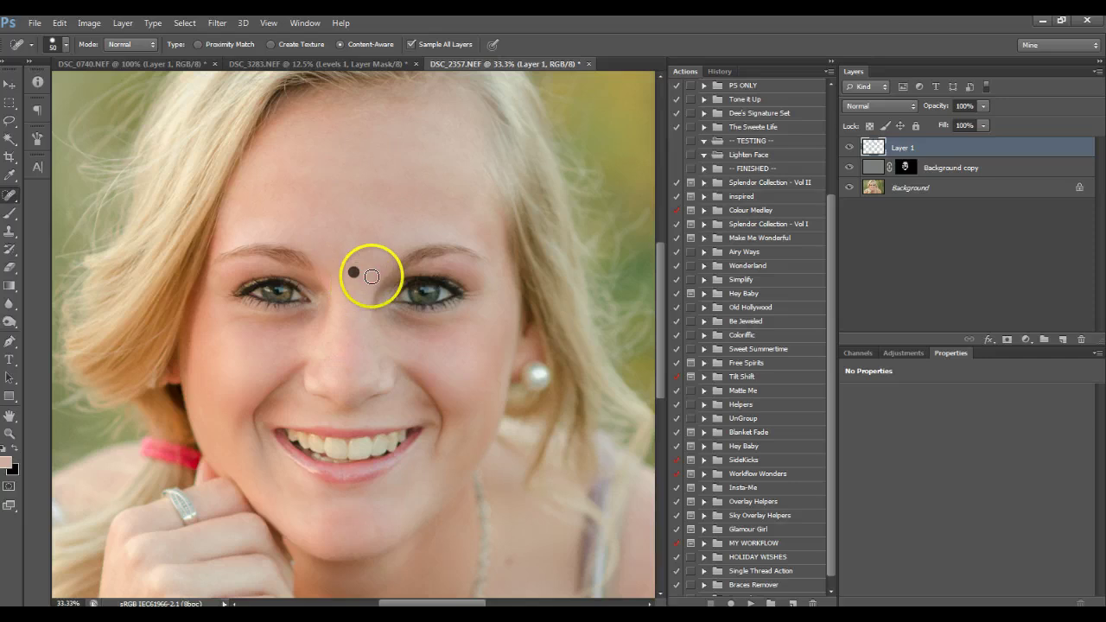
{"action": "left_click", "coordinate": [364, 237]}
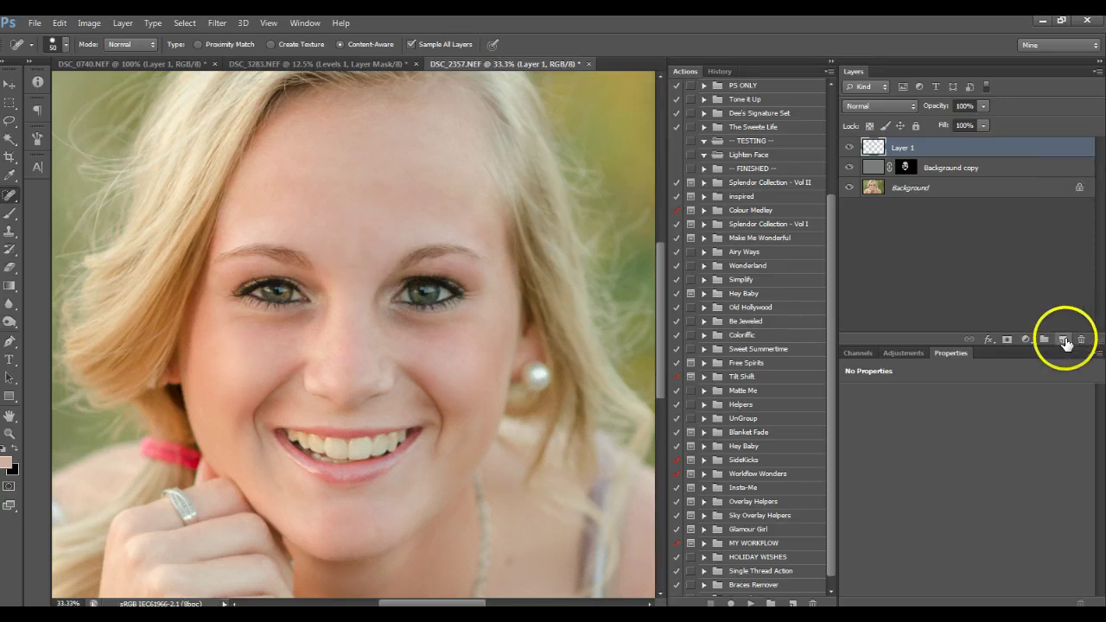
- Add a new layer above Layer 1 and sample a skin tone from the cheek below the eye as the foreground colour
{"action": "left_click", "coordinate": [1064, 340]}
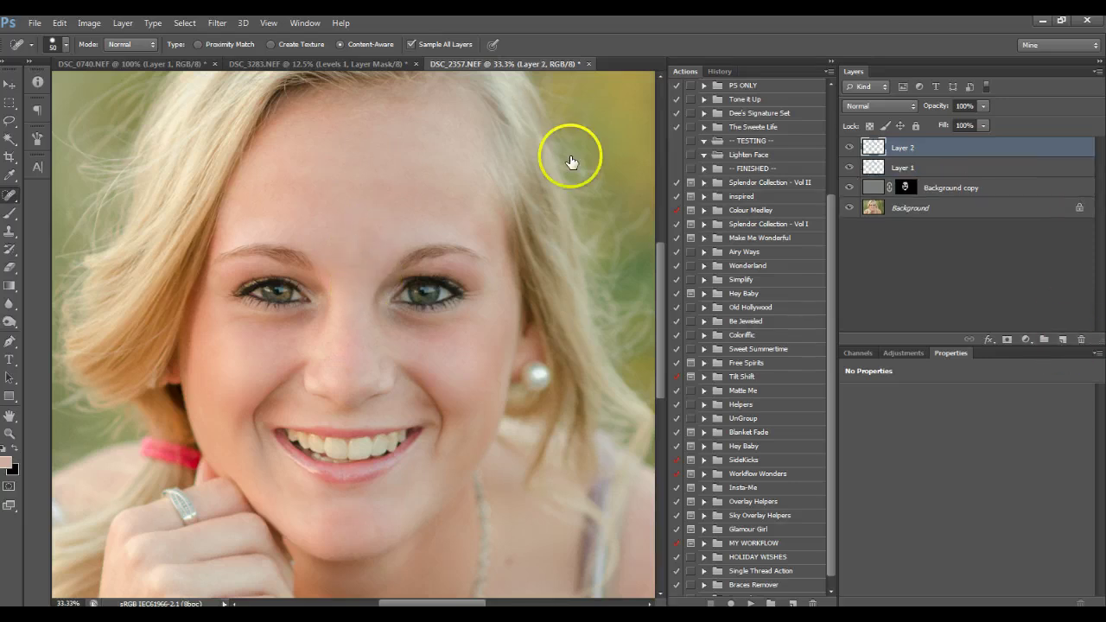
{"action": "left_click", "coordinate": [10, 178]}
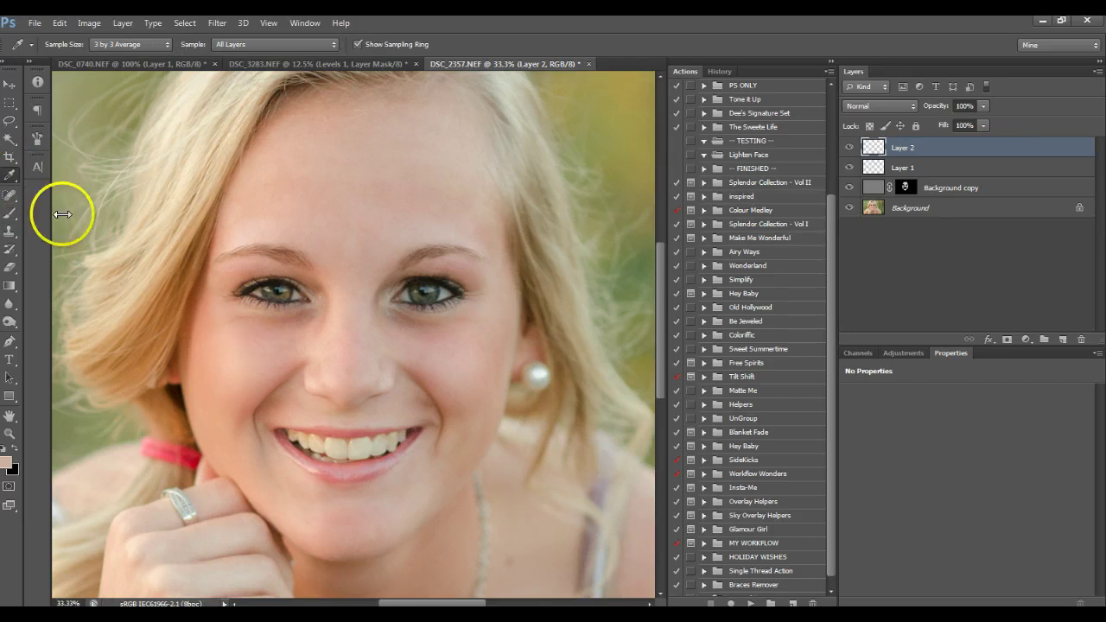
{"action": "left_click", "coordinate": [271, 335]}
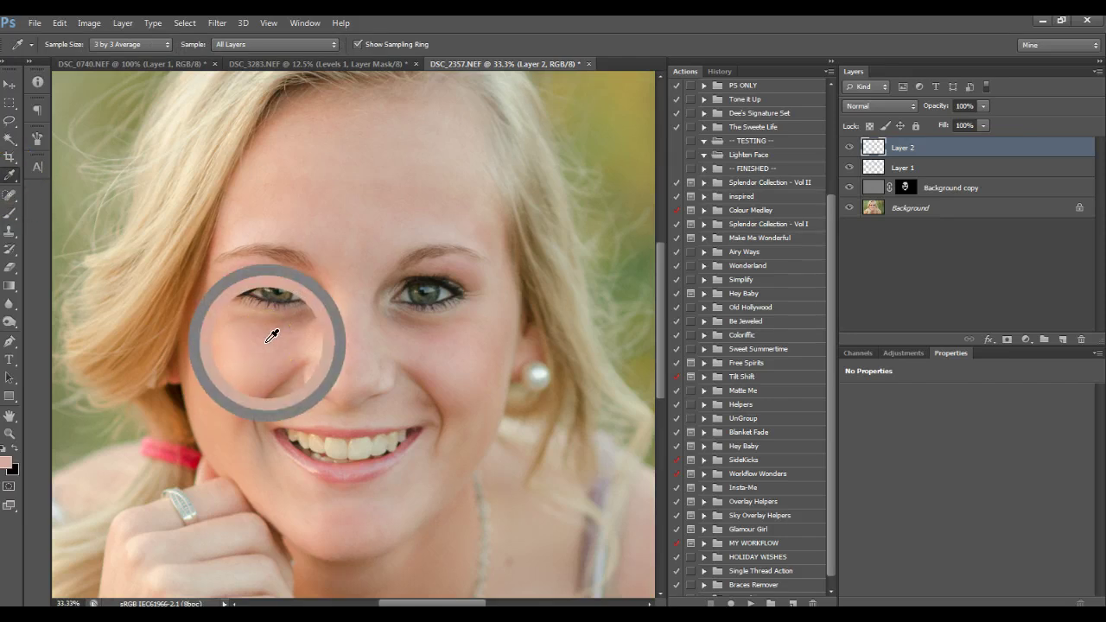
{"action": "left_click_drag", "start_coordinate": [271, 336], "coordinate": [283, 335]}
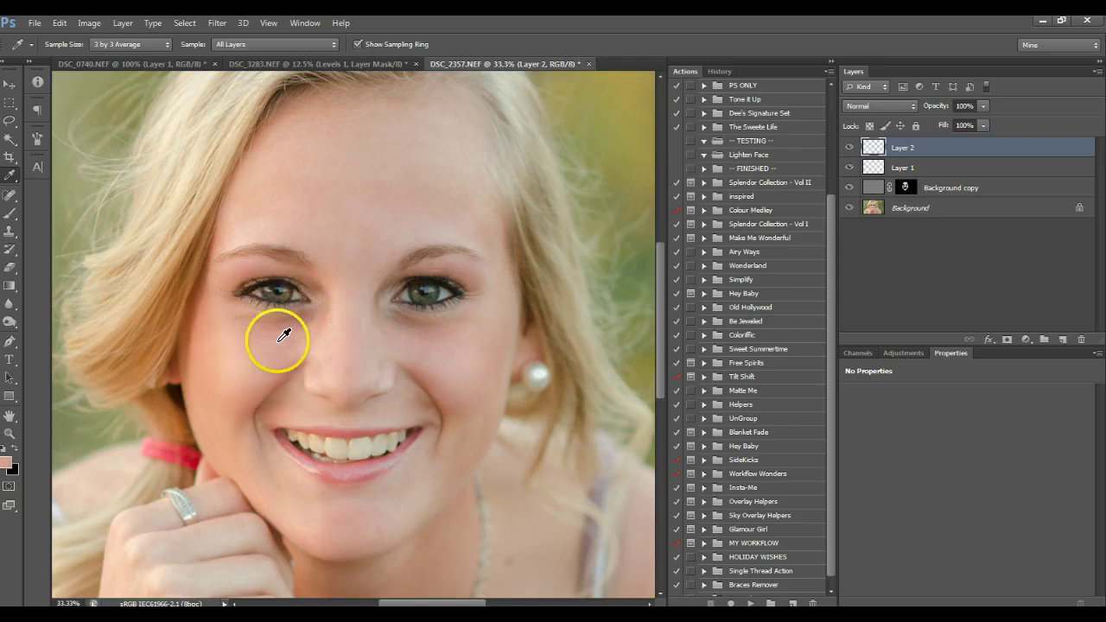
- Paint the sampled skin tone under the eyes on Layer 2 with a size 125 brush at 20% opacity
{"action": "left_click", "coordinate": [12, 214]}
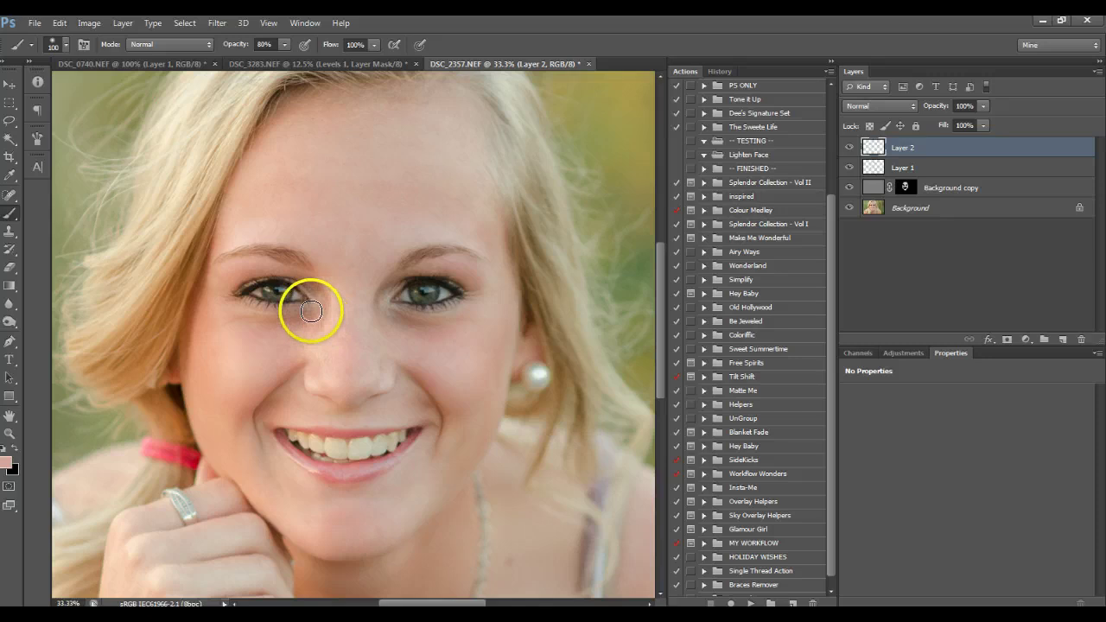
{"action": "key", "text": "bracketright"}
{"action": "key", "text": "2"}
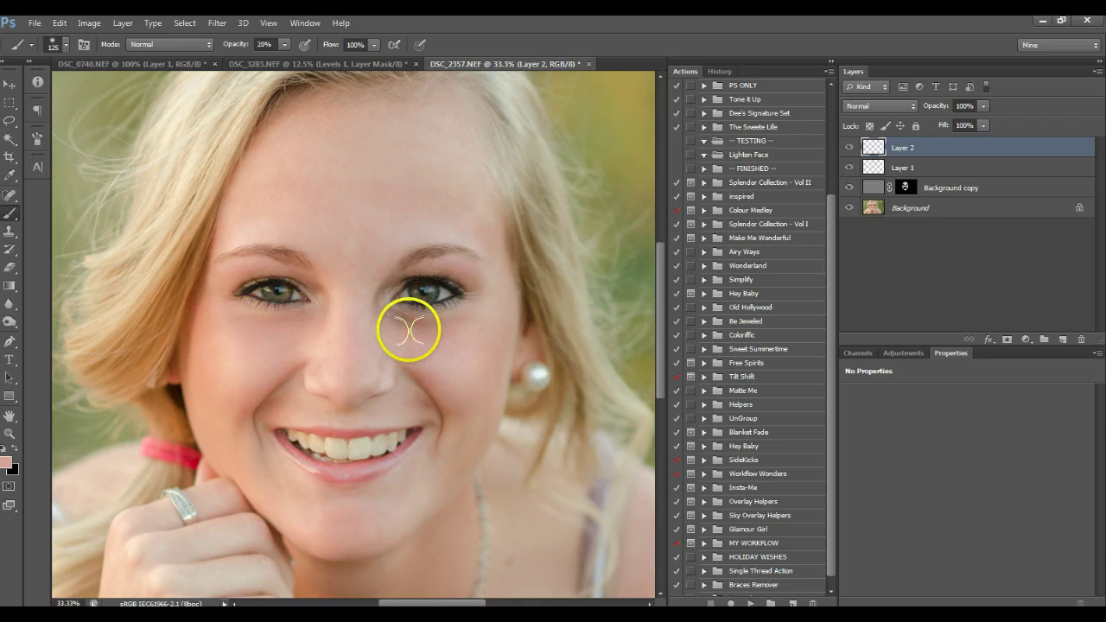
{"action": "left_click", "coordinate": [475, 310]}
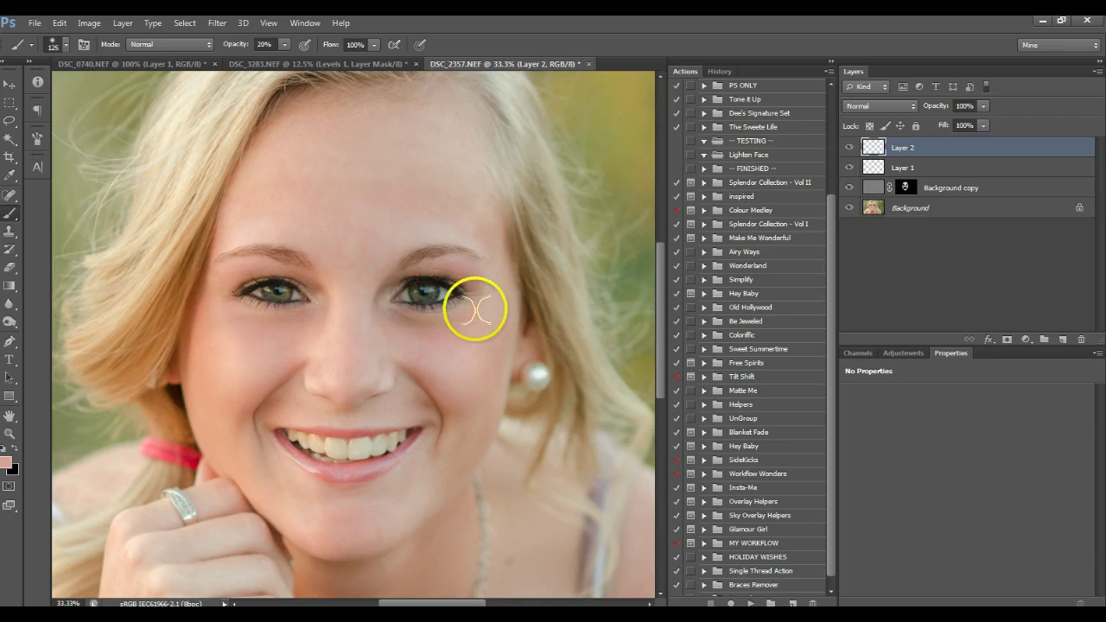
{"action": "mouse_move", "coordinate": [476, 310]}
{"action": "left_mouse_down"}
{"action": "mouse_move", "coordinate": [431, 341]}
{"action": "mouse_move", "coordinate": [390, 312]}
{"action": "mouse_move", "coordinate": [484, 303]}
{"action": "mouse_move", "coordinate": [489, 268]}
{"action": "mouse_move", "coordinate": [437, 233]}
{"action": "mouse_move", "coordinate": [386, 240]}
{"action": "left_mouse_up"}
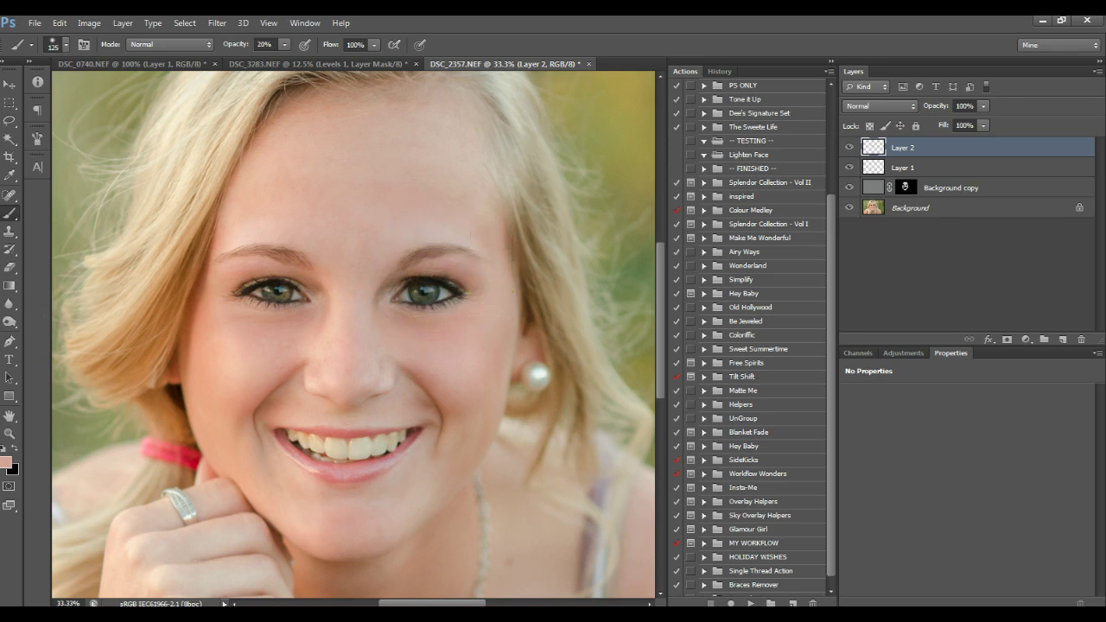
- Sample a new foreground colour from the forehead skin and paint it over the forehead at 20% opacity, enlarging the brush to size 200
{"action": "left_click", "coordinate": [9, 465]}
{"action": "left_click", "coordinate": [268, 208]}
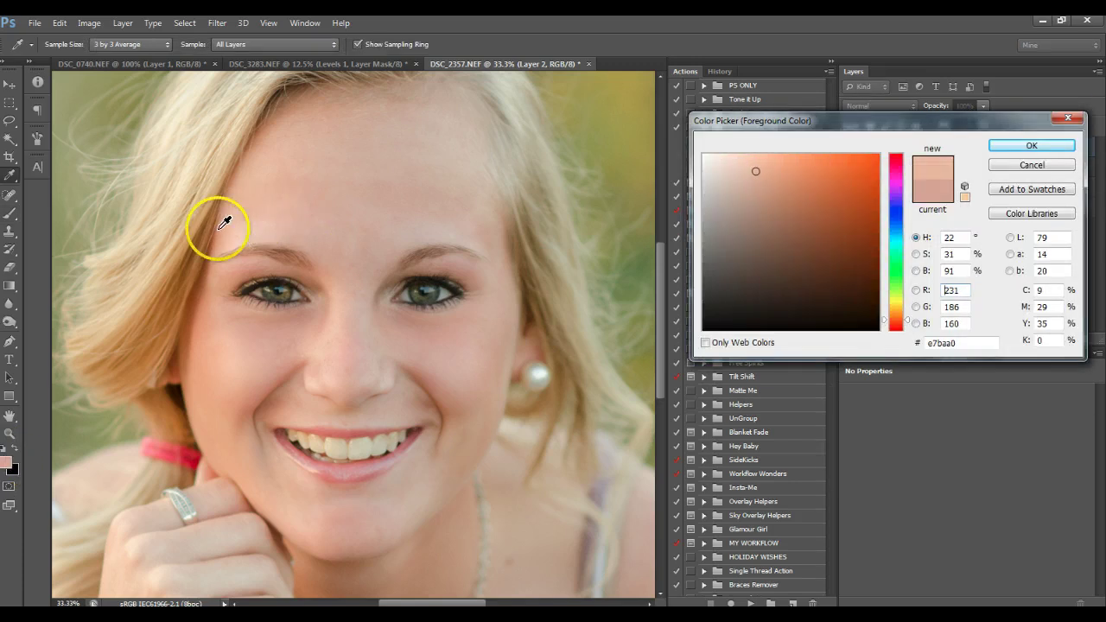
{"action": "left_click", "coordinate": [1032, 145]}
{"action": "mouse_move", "coordinate": [274, 227]}
{"action": "left_mouse_down"}
{"action": "mouse_move", "coordinate": [233, 234]}
{"action": "mouse_move", "coordinate": [287, 226]}
{"action": "mouse_move", "coordinate": [225, 244]}
{"action": "mouse_move", "coordinate": [289, 233]}
{"action": "mouse_move", "coordinate": [229, 240]}
{"action": "mouse_move", "coordinate": [492, 247]}
{"action": "mouse_move", "coordinate": [412, 234]}
{"action": "mouse_move", "coordinate": [474, 217]}
{"action": "mouse_move", "coordinate": [435, 123]}
{"action": "left_mouse_up"}
{"action": "key", "text": "bracketright"}
{"action": "key", "text": "bracketright"}
{"action": "key", "text": "bracketright"}
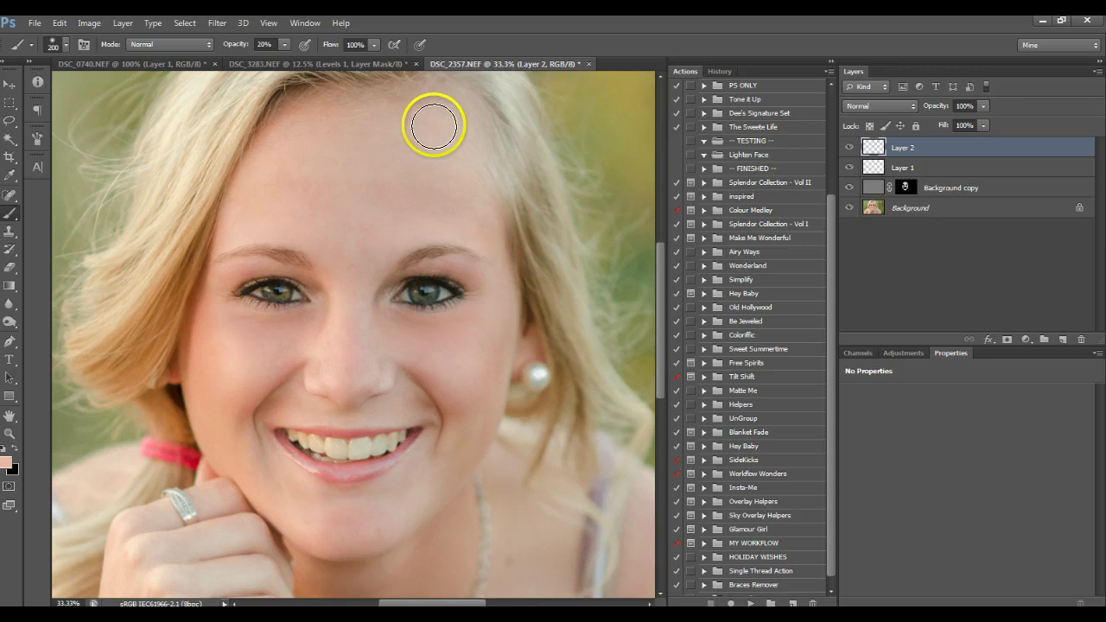
- Sample a new foreground colour from the lower forehead and paint it between the eyebrows at 20% opacity, reducing the brush to size 175
{"action": "left_click", "coordinate": [7, 463]}
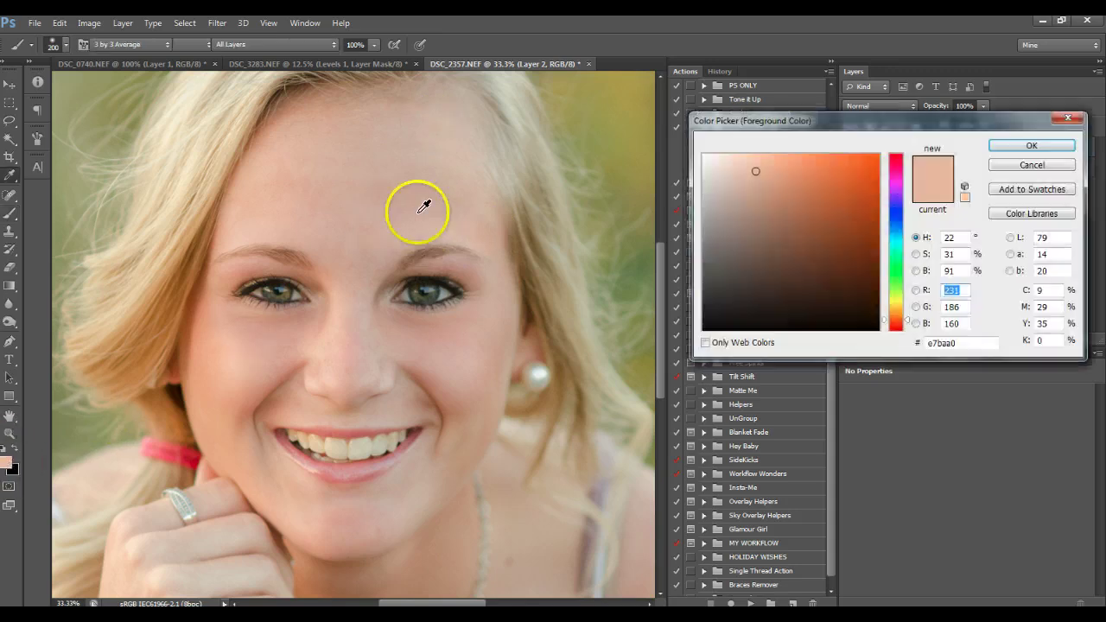
{"action": "left_click", "coordinate": [1031, 145]}
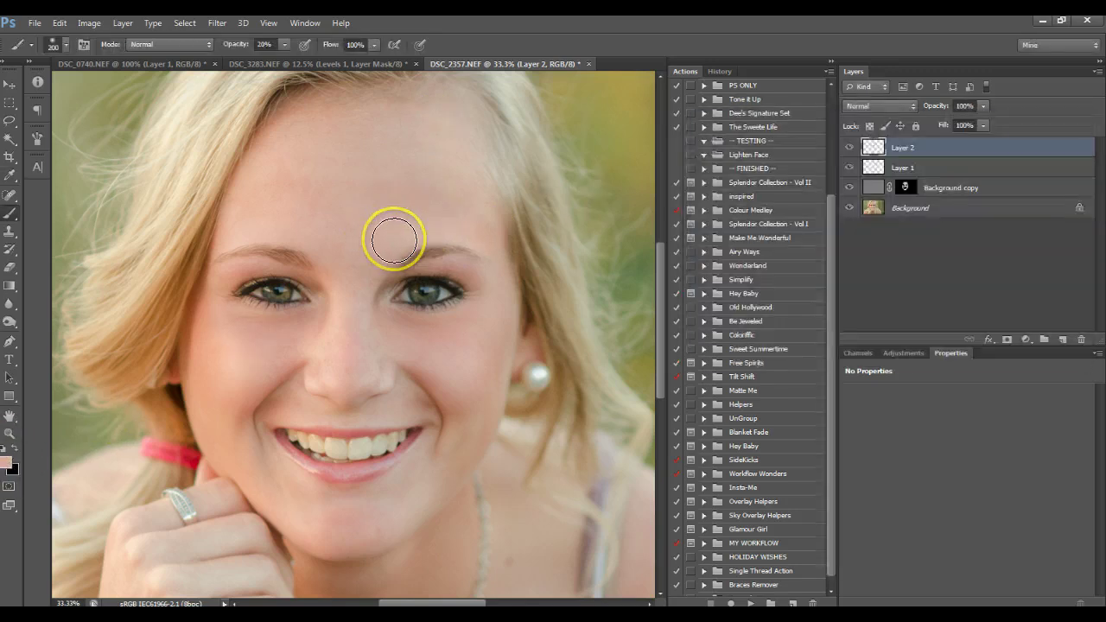
{"action": "mouse_move", "coordinate": [394, 241]}
{"action": "left_mouse_down"}
{"action": "mouse_move", "coordinate": [485, 238]}
{"action": "mouse_move", "coordinate": [436, 120]}
{"action": "mouse_move", "coordinate": [323, 209]}
{"action": "mouse_move", "coordinate": [299, 280]}
{"action": "mouse_move", "coordinate": [289, 218]}
{"action": "mouse_move", "coordinate": [365, 228]}
{"action": "mouse_move", "coordinate": [345, 285]}
{"action": "mouse_move", "coordinate": [348, 354]}
{"action": "mouse_move", "coordinate": [290, 498]}
{"action": "mouse_move", "coordinate": [307, 514]}
{"action": "mouse_move", "coordinate": [301, 490]}
{"action": "mouse_move", "coordinate": [402, 490]}
{"action": "mouse_move", "coordinate": [412, 478]}
{"action": "mouse_move", "coordinate": [335, 542]}
{"action": "mouse_move", "coordinate": [354, 545]}
{"action": "mouse_move", "coordinate": [335, 541]}
{"action": "mouse_move", "coordinate": [419, 475]}
{"action": "mouse_move", "coordinate": [214, 364]}
{"action": "mouse_move", "coordinate": [252, 468]}
{"action": "mouse_move", "coordinate": [439, 471]}
{"action": "mouse_move", "coordinate": [500, 301]}
{"action": "mouse_move", "coordinate": [383, 327]}
{"action": "mouse_move", "coordinate": [370, 251]}
{"action": "left_mouse_up"}
{"action": "key", "text": "bracketleft"}
- Compare the whole retouched portrait with the original by showing only the Background layer, and restore all layers
{"action": "left_click", "coordinate": [7, 439]}
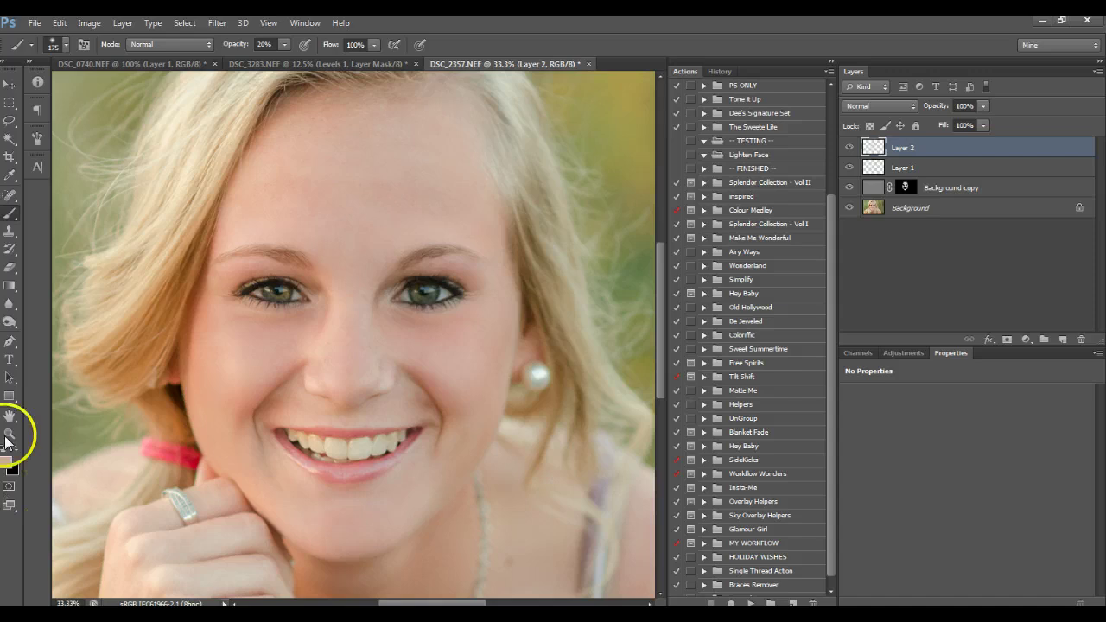
{"action": "left_click", "coordinate": [416, 46]}
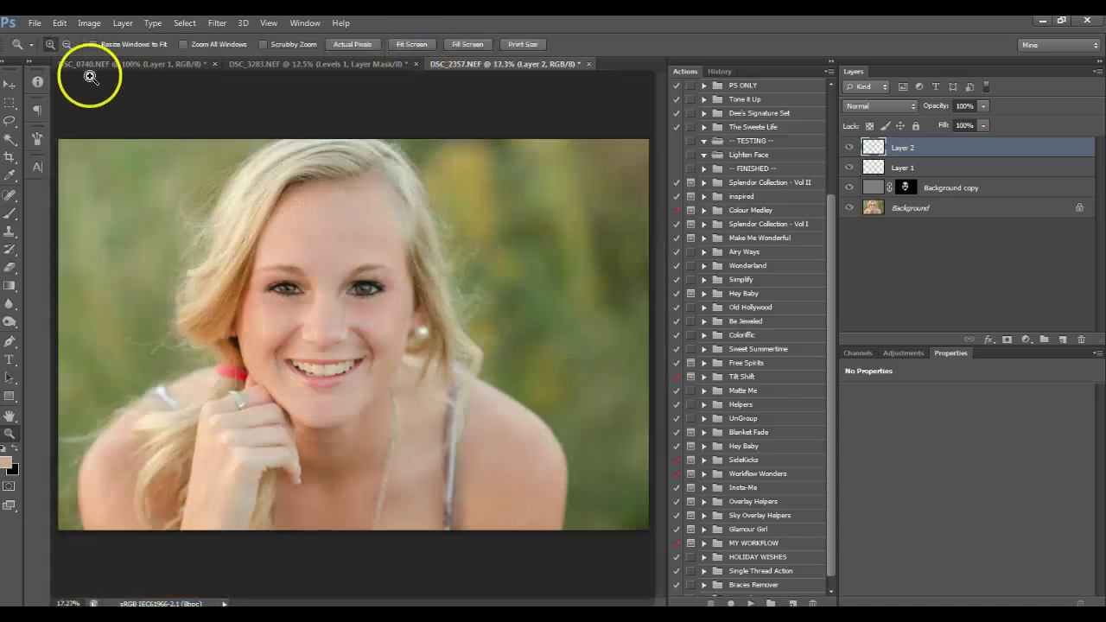
{"action": "left_click", "coordinate": [239, 216]}
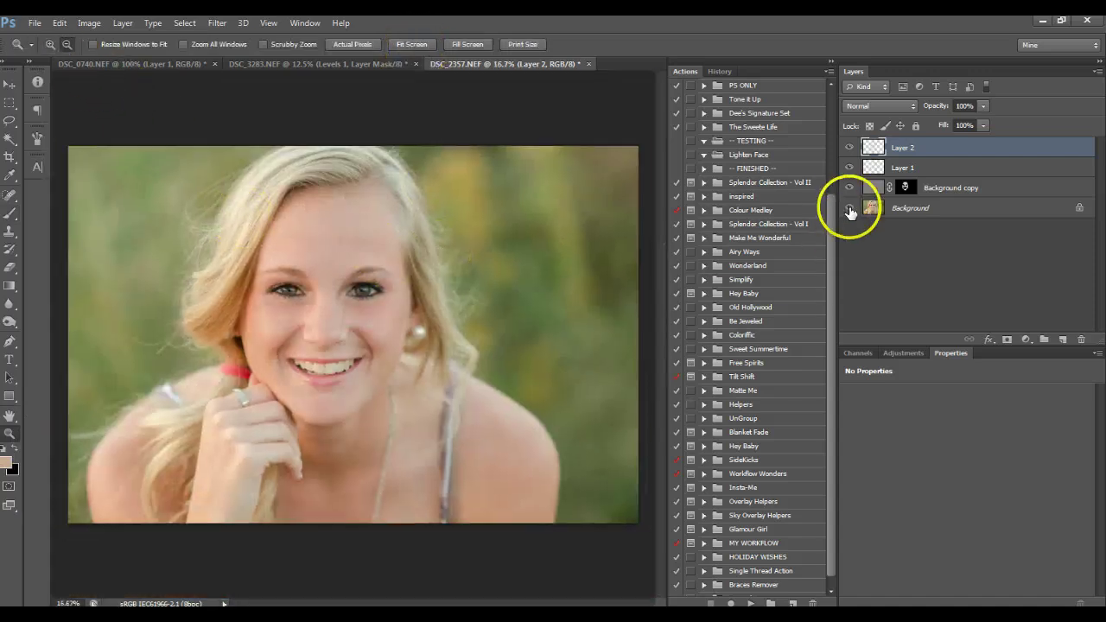
{"action": "left_click", "coordinate": [848, 209], "text": "alt"}
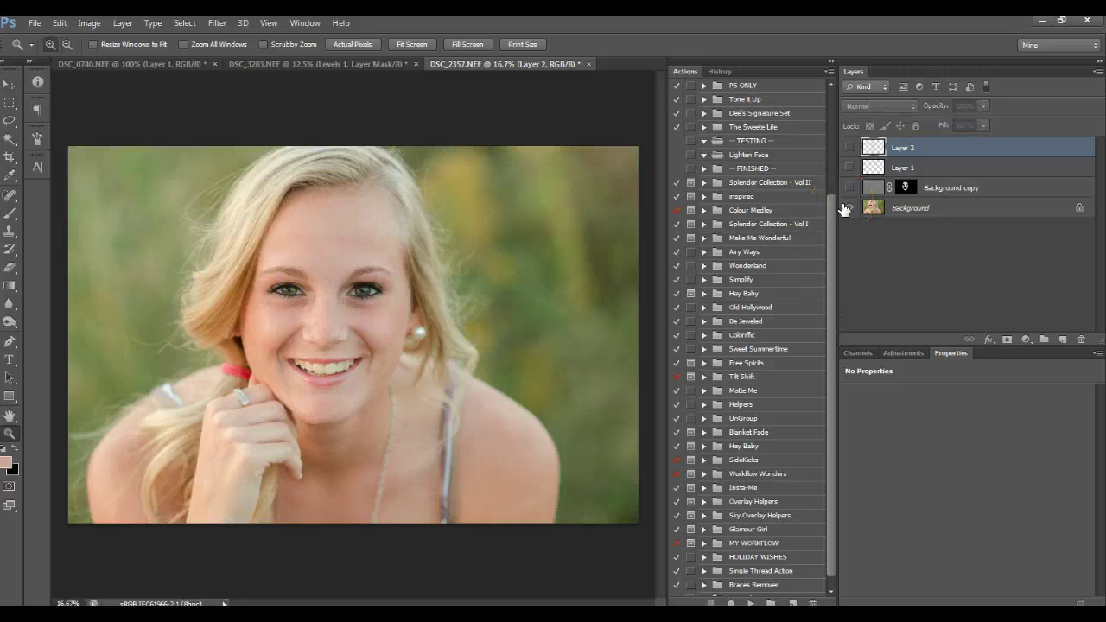
{"action": "left_click", "coordinate": [845, 209], "text": "alt"}
- Set Layer 2's opacity to 80% and compare the portrait with and without the layer
{"action": "left_click", "coordinate": [982, 107]}
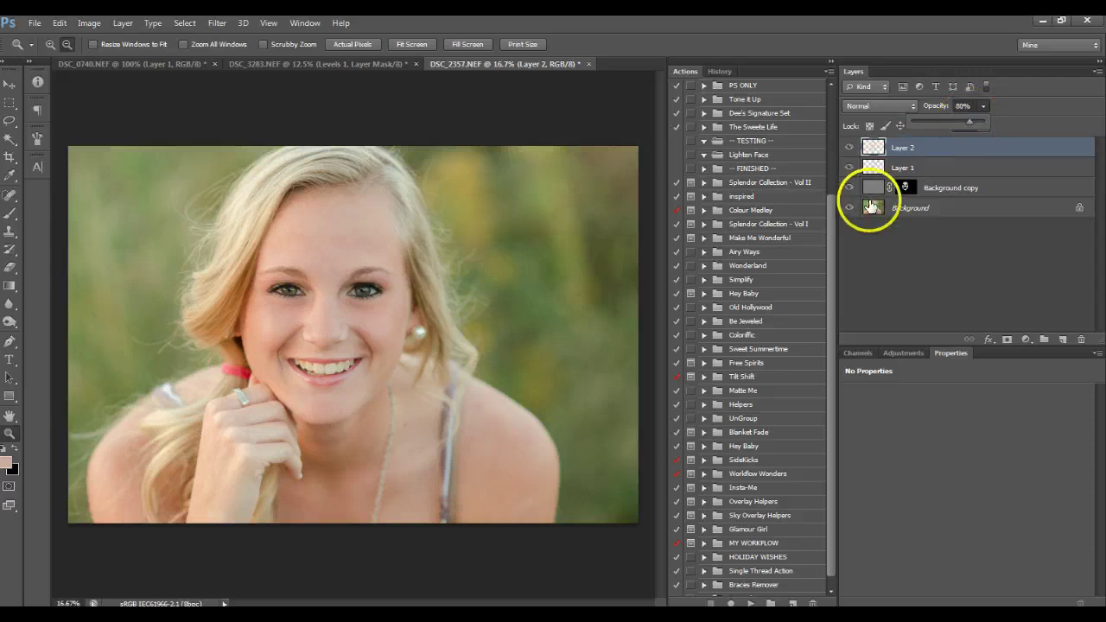
{"action": "left_click", "coordinate": [846, 148]}
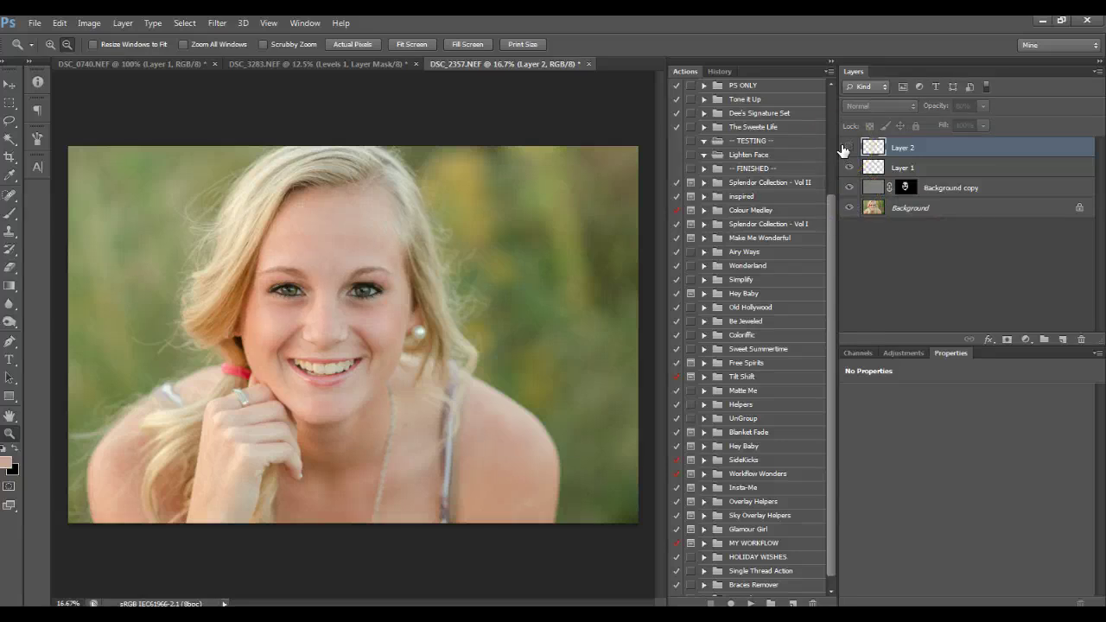
{"action": "left_click", "coordinate": [846, 148]}
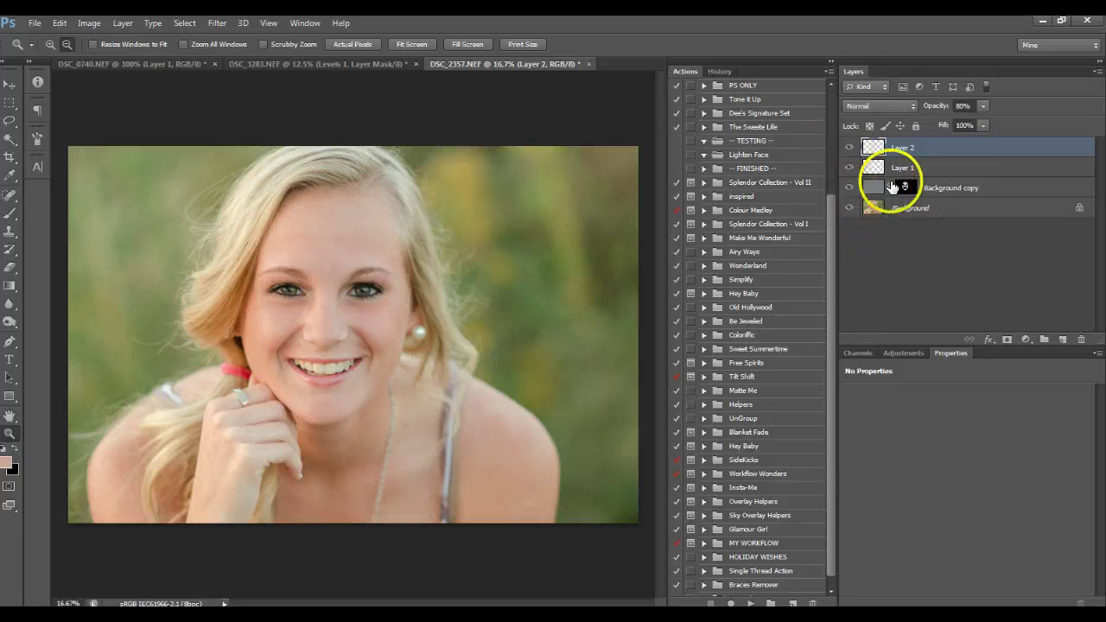
{"action": "left_click", "coordinate": [849, 207]}
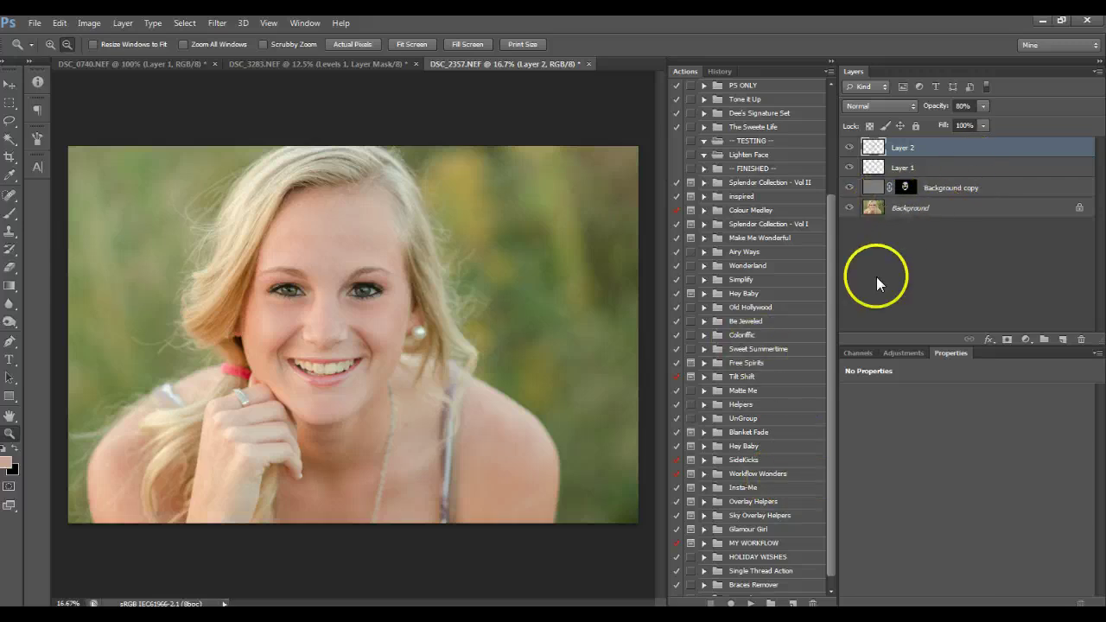
- Add a Hue/Saturation adjustment layer above Layer 2, set the Reds saturation to -18 and slightly raise the Reds lightness
{"action": "left_click", "coordinate": [304, 383]}
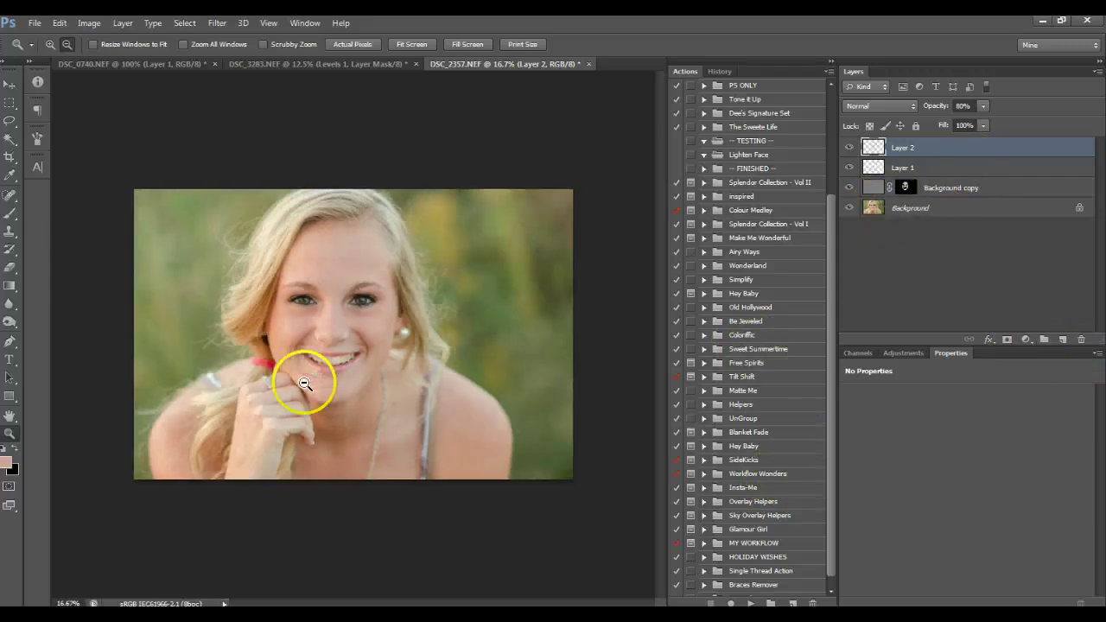
{"action": "left_click", "coordinate": [51, 45]}
{"action": "left_click", "coordinate": [368, 359]}
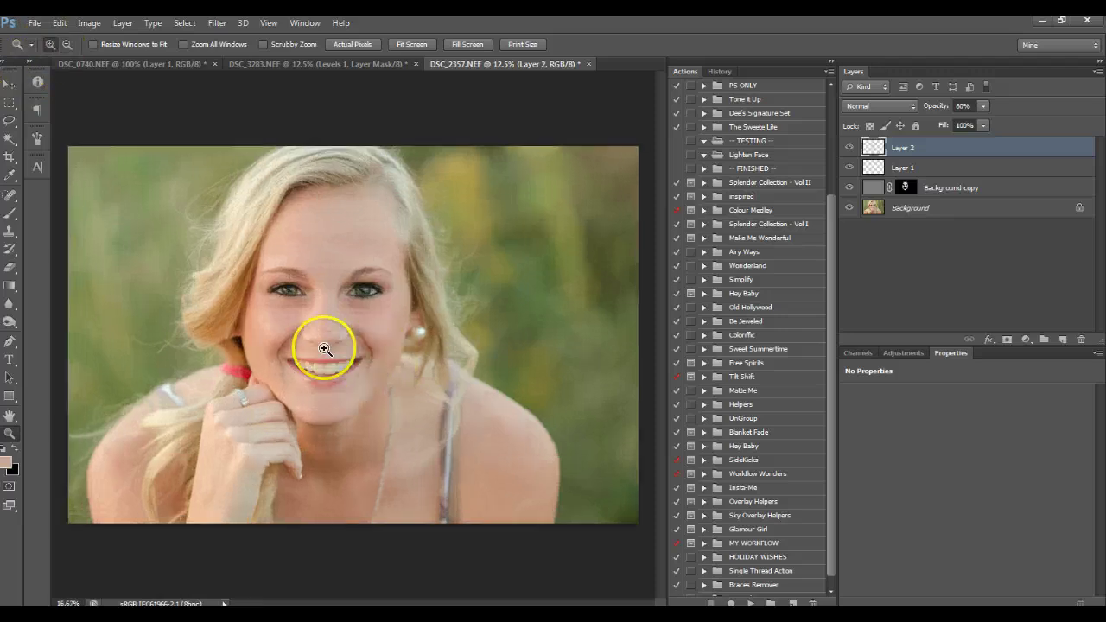
{"action": "left_click", "coordinate": [321, 346]}
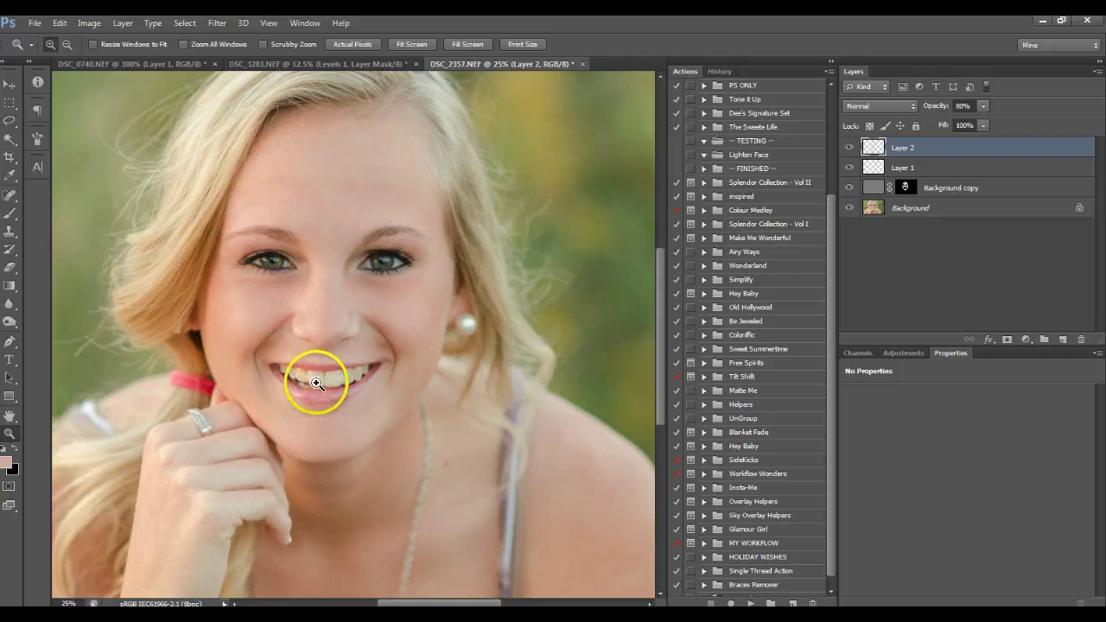
{"action": "left_click", "coordinate": [315, 383]}
{"action": "left_click", "coordinate": [1026, 340]}
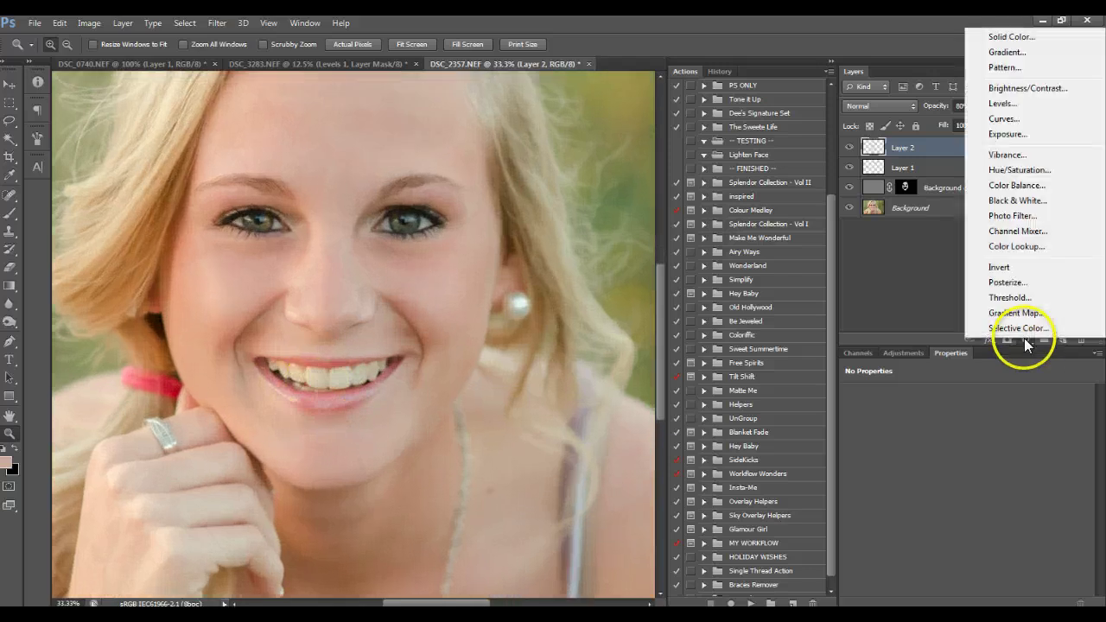
{"action": "left_click", "coordinate": [1015, 170]}
{"action": "left_click", "coordinate": [943, 415]}
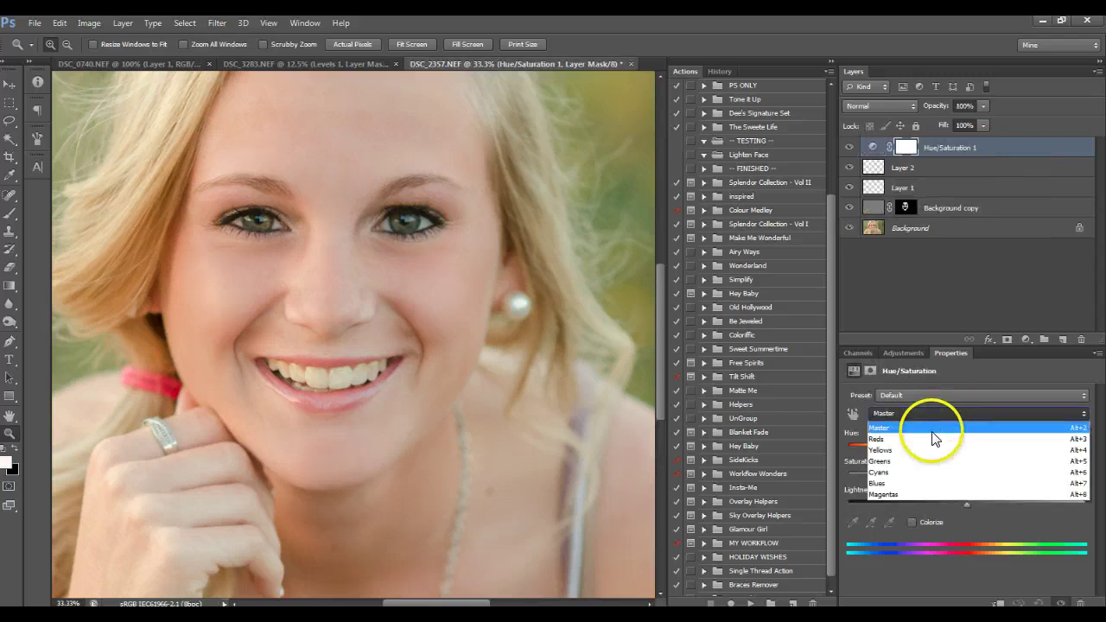
{"action": "left_click", "coordinate": [937, 440]}
{"action": "left_click", "coordinate": [946, 473]}
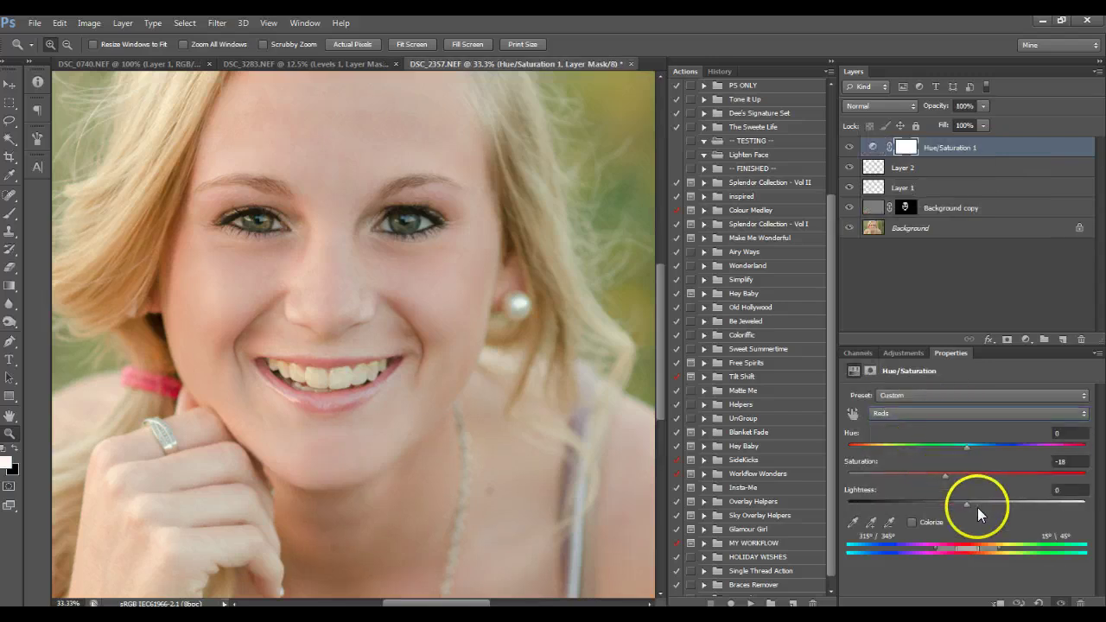
{"action": "left_click", "coordinate": [978, 506]}
- Set the Yellows of the Hue/Saturation adjustment to saturation -33 and lightness +17
{"action": "left_click", "coordinate": [914, 414]}
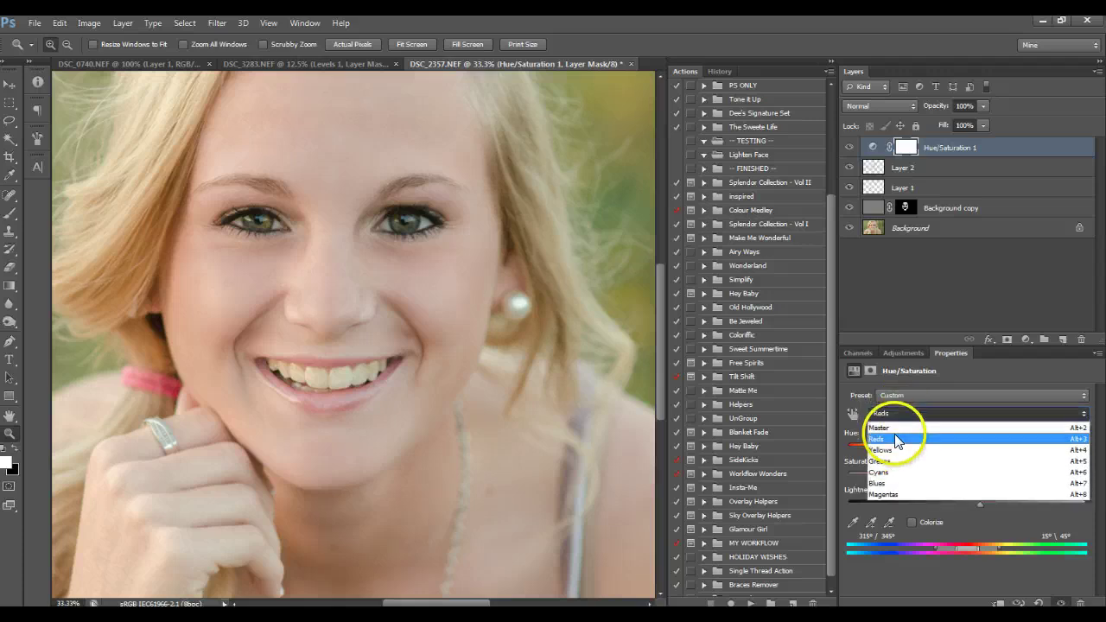
{"action": "left_click", "coordinate": [890, 451]}
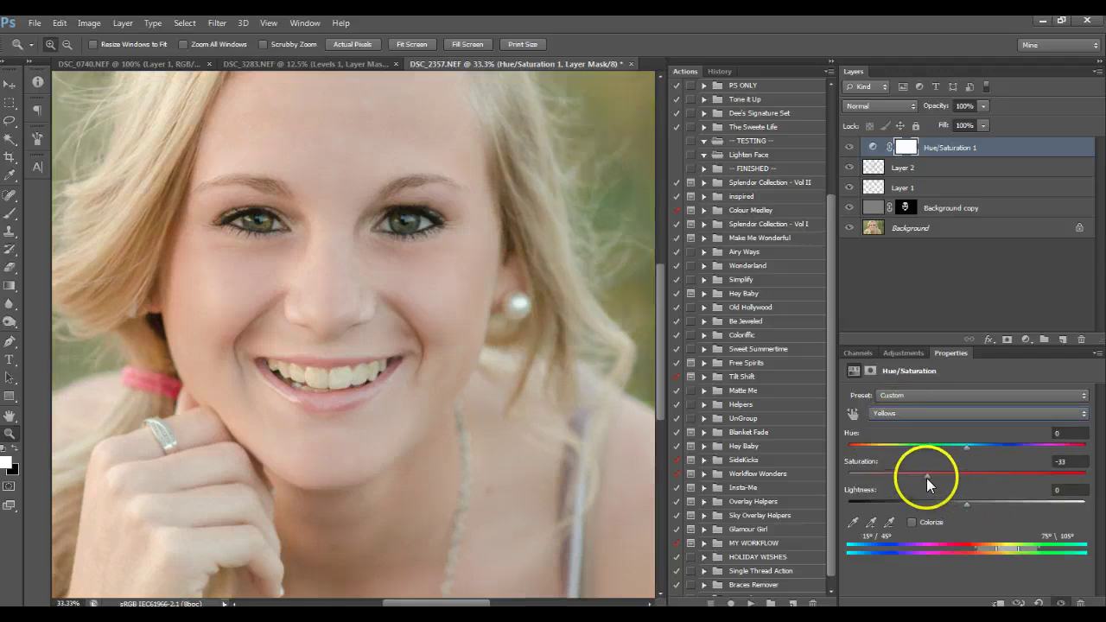
{"action": "left_click", "coordinate": [986, 504]}
- Invert the Hue/Saturation layer mask to black and paint white over the teeth with a size 70 brush at 20% opacity
{"action": "left_click", "coordinate": [903, 149]}
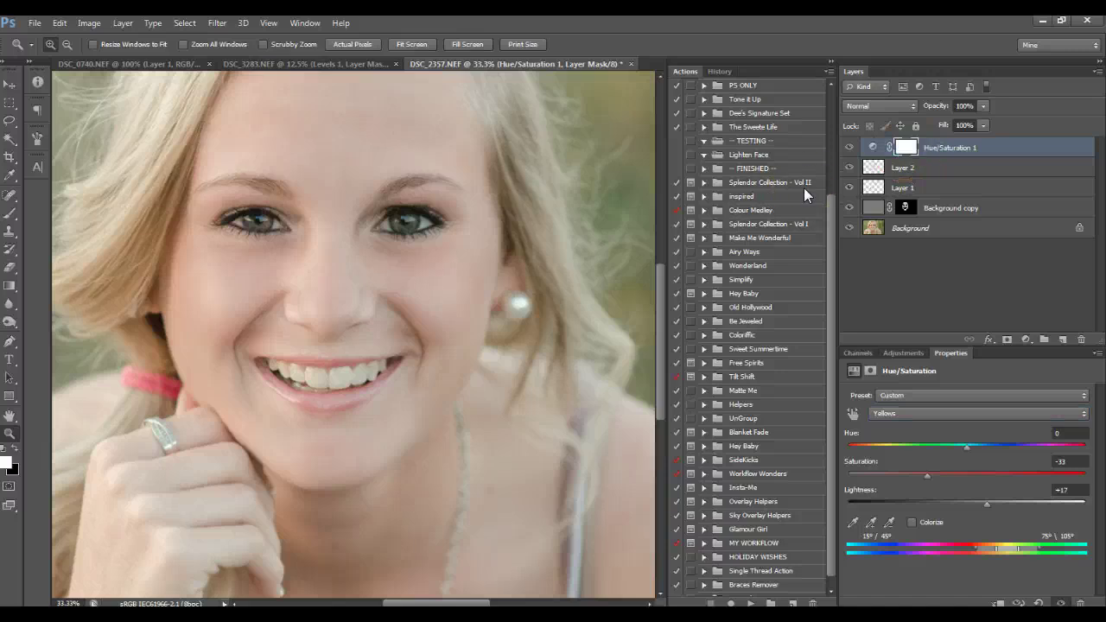
{"action": "key", "text": "ctrl+i"}
{"action": "left_click", "coordinate": [8, 216]}
{"action": "mouse_move", "coordinate": [285, 371]}
{"action": "left_mouse_down"}
{"action": "mouse_move", "coordinate": [358, 389]}
{"action": "mouse_move", "coordinate": [358, 371]}
{"action": "mouse_move", "coordinate": [316, 371]}
{"action": "mouse_move", "coordinate": [314, 383]}
{"action": "mouse_move", "coordinate": [277, 370]}
{"action": "mouse_move", "coordinate": [375, 366]}
{"action": "mouse_move", "coordinate": [274, 365]}
{"action": "mouse_move", "coordinate": [299, 383]}
{"action": "mouse_move", "coordinate": [346, 363]}
{"action": "left_mouse_up"}
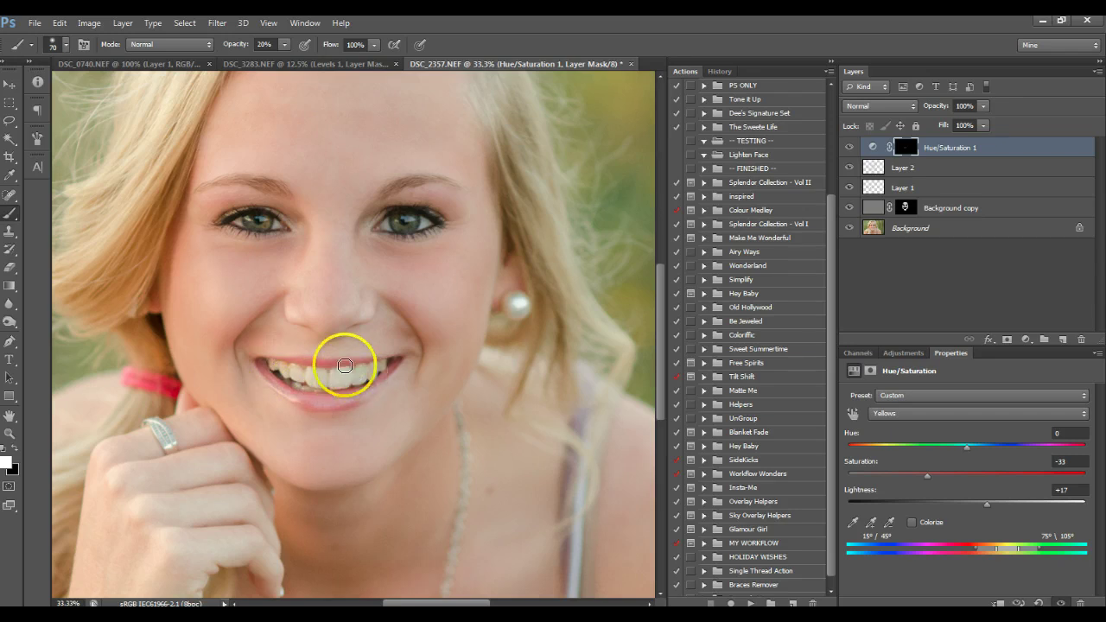
- Compare the teeth with and without the Hue/Saturation 1 layer
{"action": "left_click", "coordinate": [848, 148]}
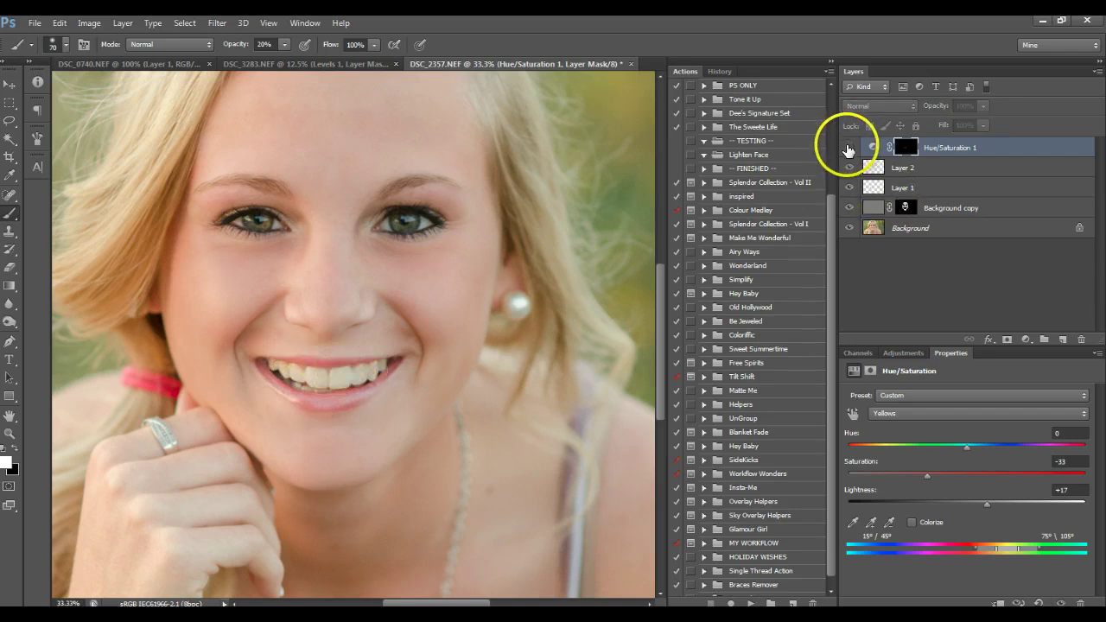
{"action": "left_click", "coordinate": [848, 148]}
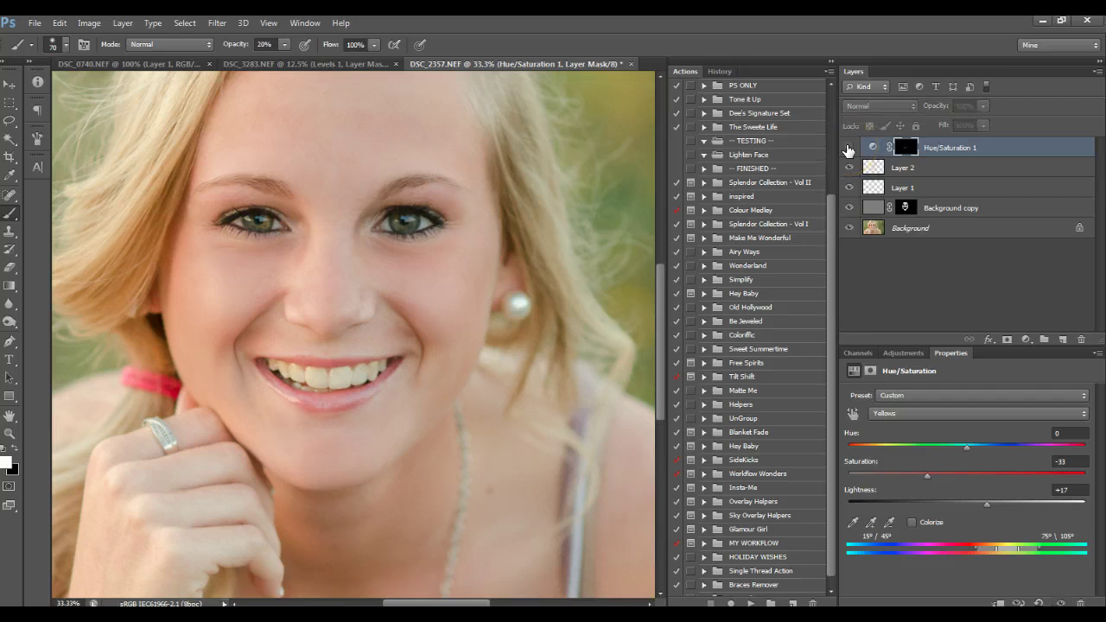
{"action": "left_click", "coordinate": [848, 148]}
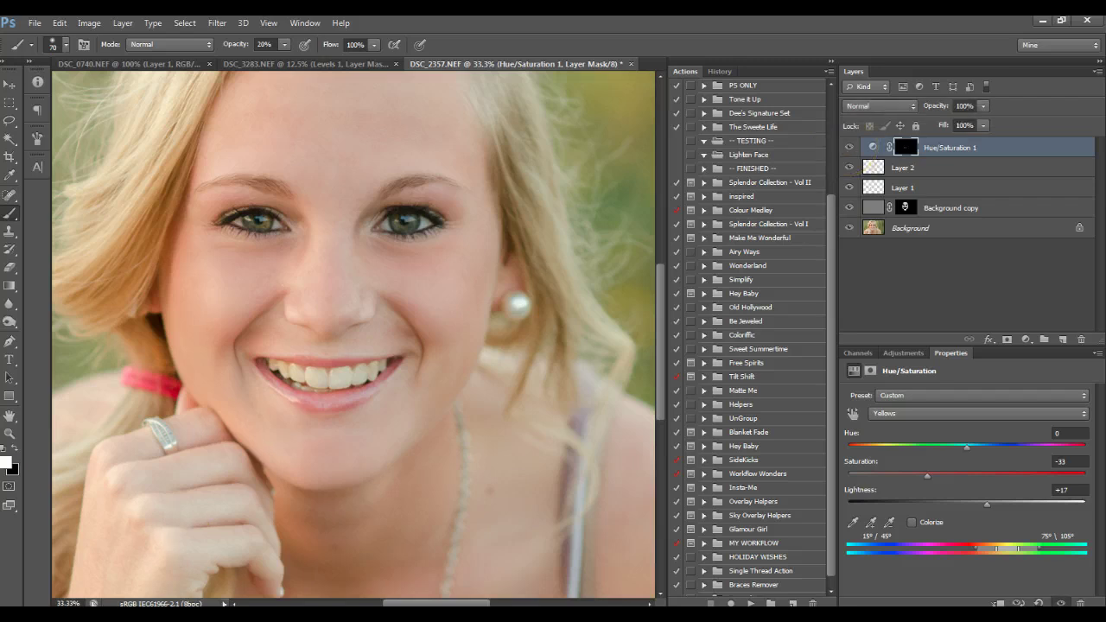
- Add a new layer above Hue/Saturation 1 and set its blend mode to Overlay
{"action": "left_click", "coordinate": [10, 434]}
{"action": "left_click", "coordinate": [411, 45]}
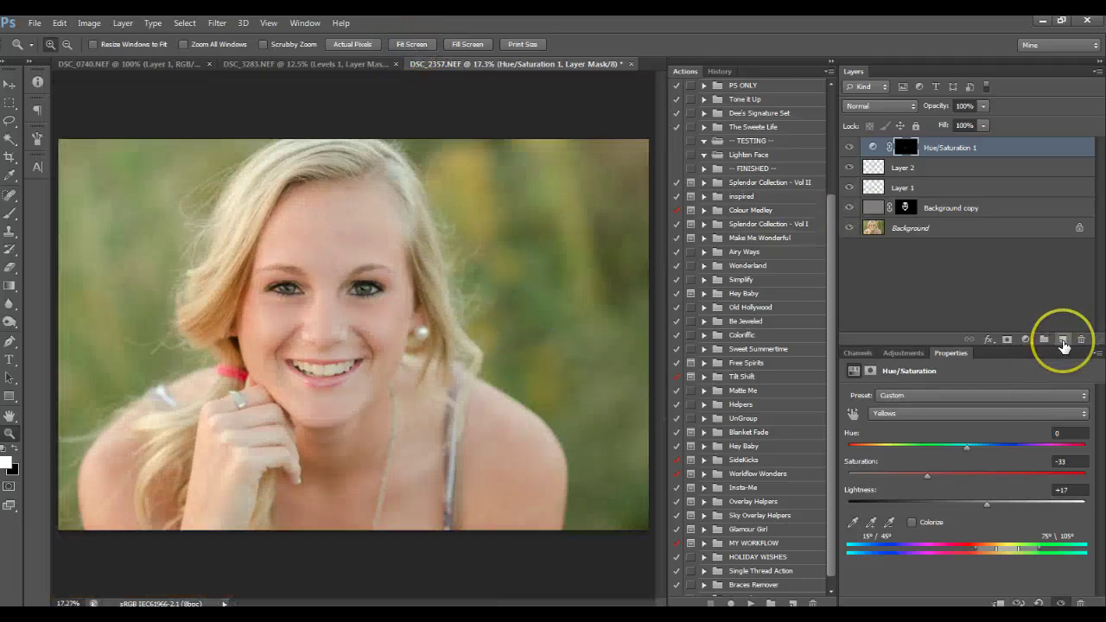
{"action": "left_click", "coordinate": [1063, 343]}
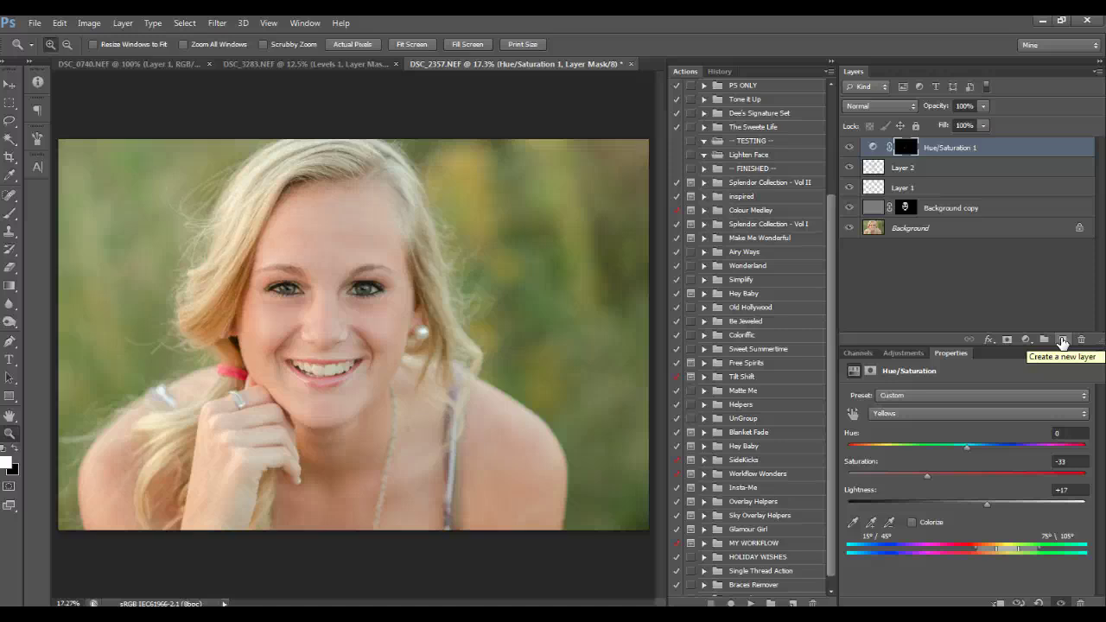
{"action": "left_click", "coordinate": [1063, 343]}
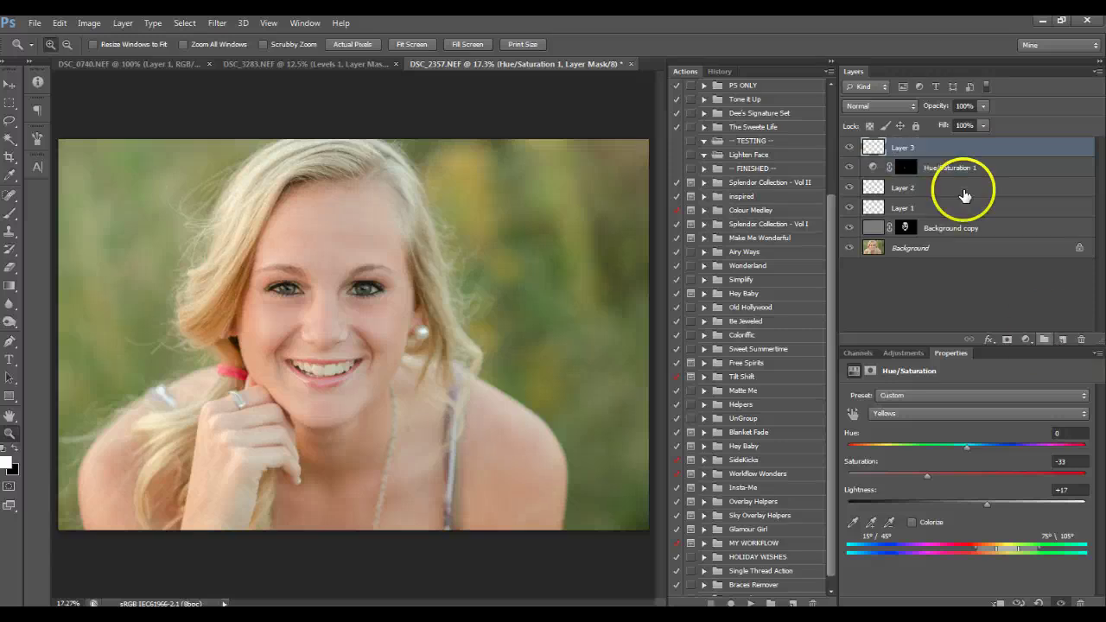
{"action": "left_click", "coordinate": [9, 213]}
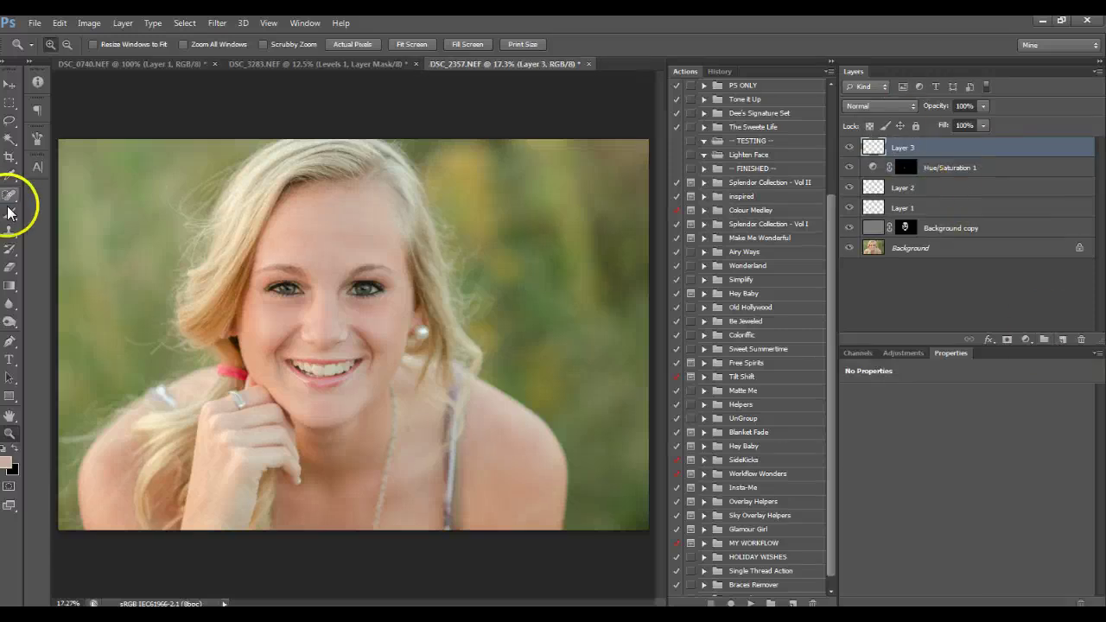
{"action": "left_click", "coordinate": [872, 106]}
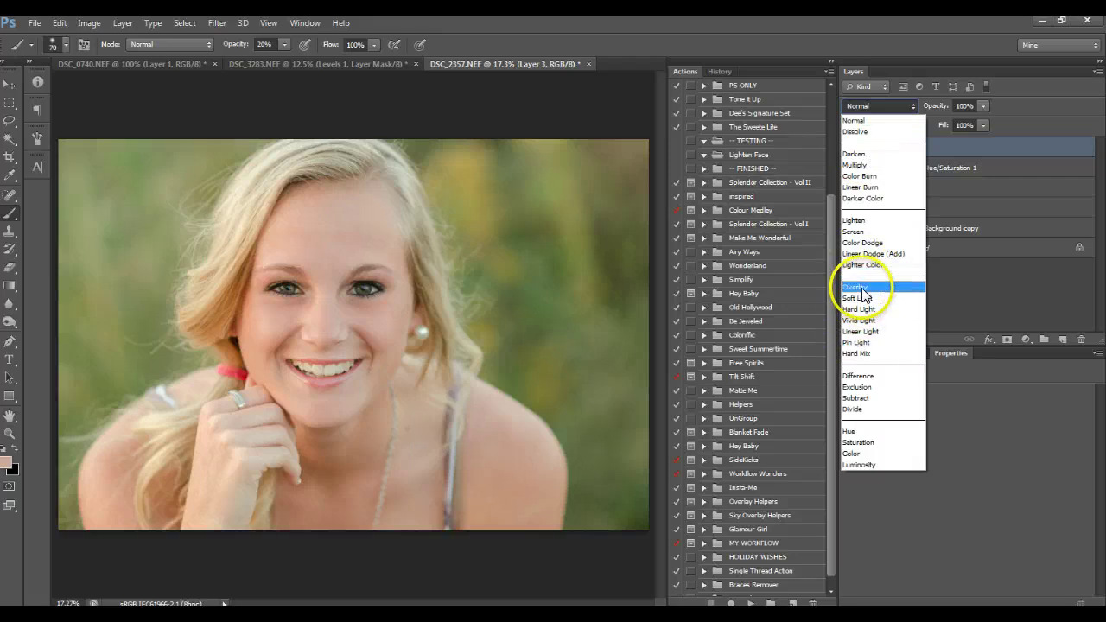
{"action": "left_click", "coordinate": [856, 287]}
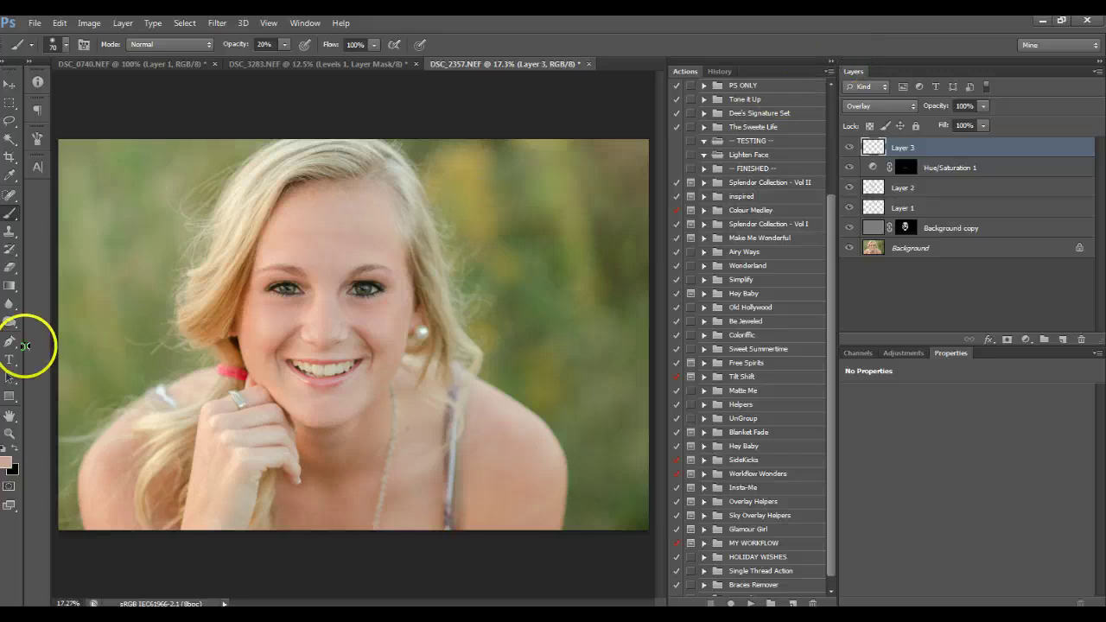
- Set the foreground colour to black and the brush to size 900 at 30% opacity for Layer 3
{"action": "left_click", "coordinate": [14, 451]}
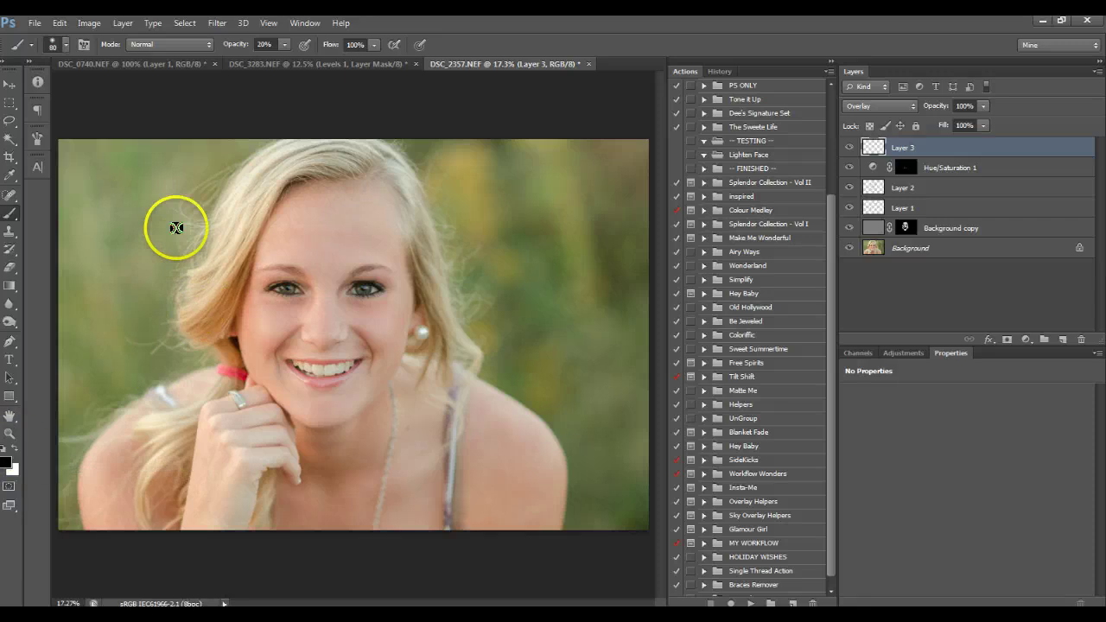
{"action": "key", "text": "bracketright"}
{"action": "key", "text": "bracketright"}
{"action": "key", "text": "bracketright"}
{"action": "key", "text": "bracketright"}
{"action": "key", "text": "bracketright"}
{"action": "key", "text": "bracketright"}
{"action": "key", "text": "bracketright"}
{"action": "key", "text": "bracketright"}
{"action": "key", "text": "bracketright"}
{"action": "key", "text": "bracketright"}
{"action": "key", "text": "bracketright"}
{"action": "key", "text": "bracketright"}
{"action": "key", "text": "bracketright"}
{"action": "key", "text": "bracketright"}
{"action": "key", "text": "bracketright"}
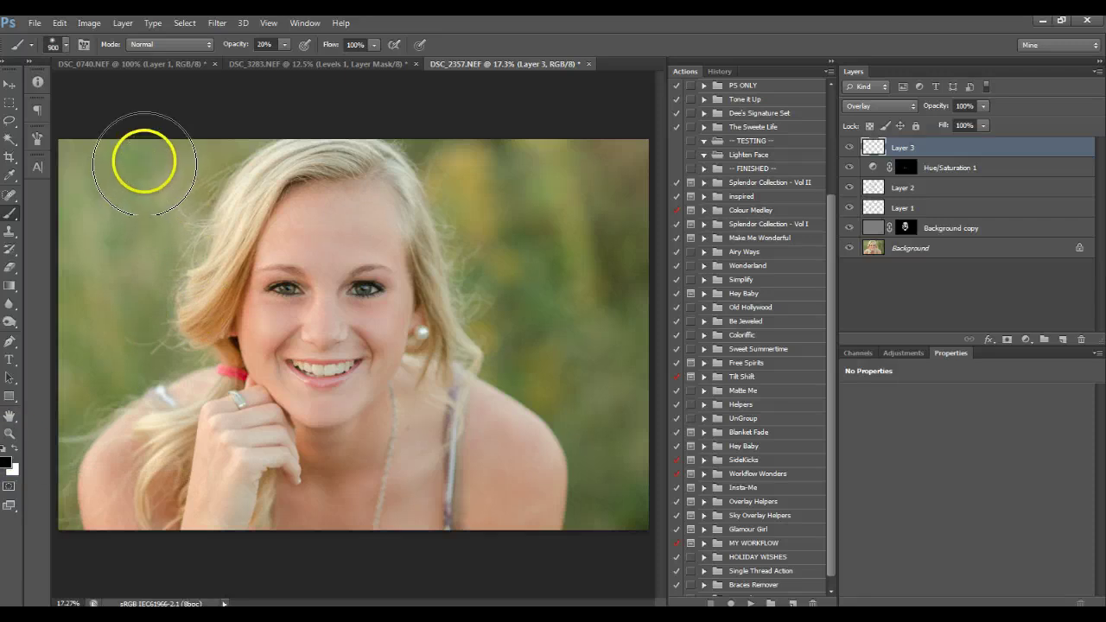
{"action": "key", "text": "bracketright"}
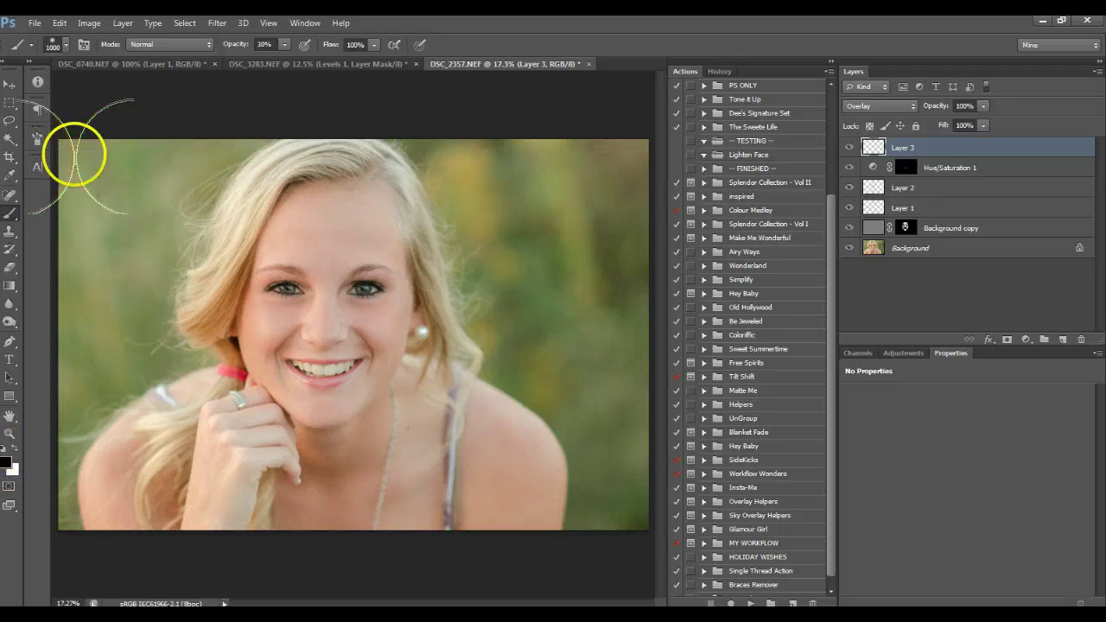
{"action": "key", "text": "bracketleft"}
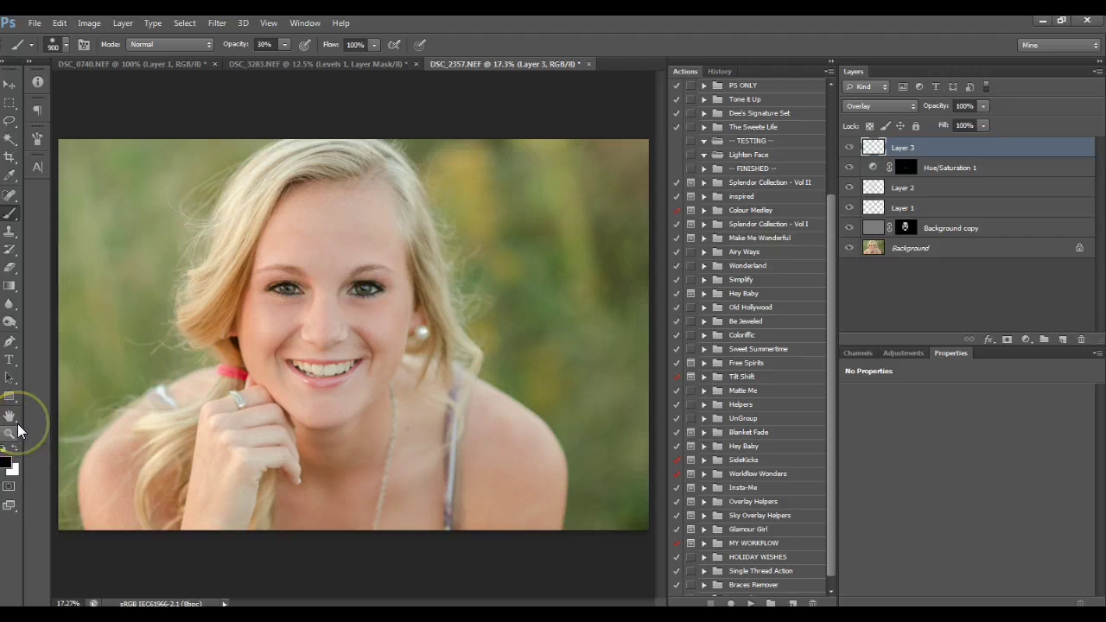
{"action": "left_click", "coordinate": [10, 320]}
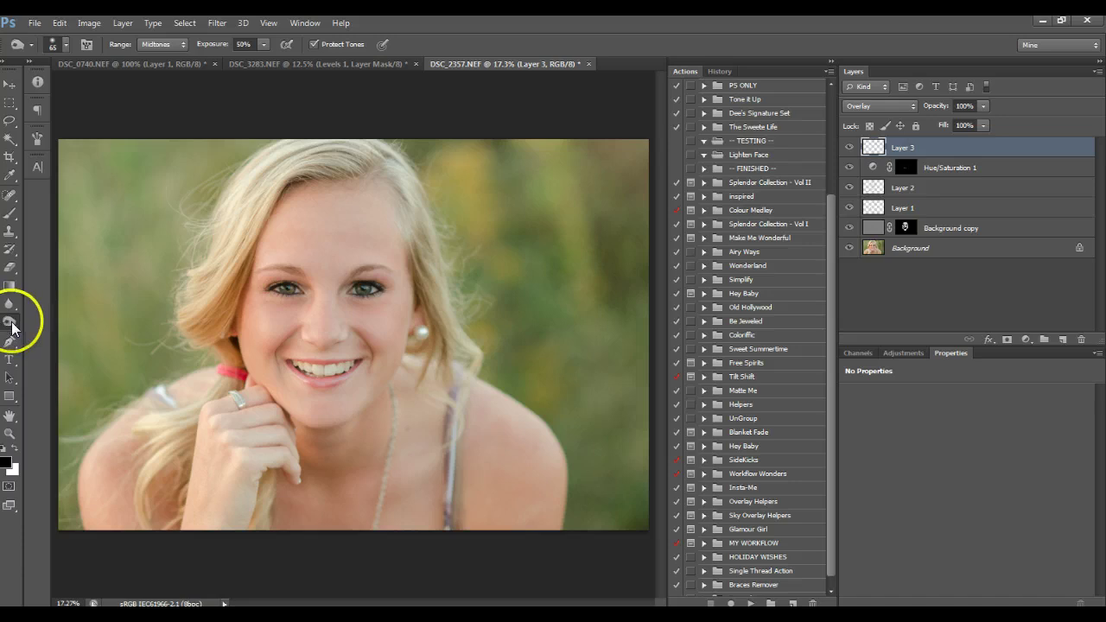
{"action": "left_click", "coordinate": [11, 323]}
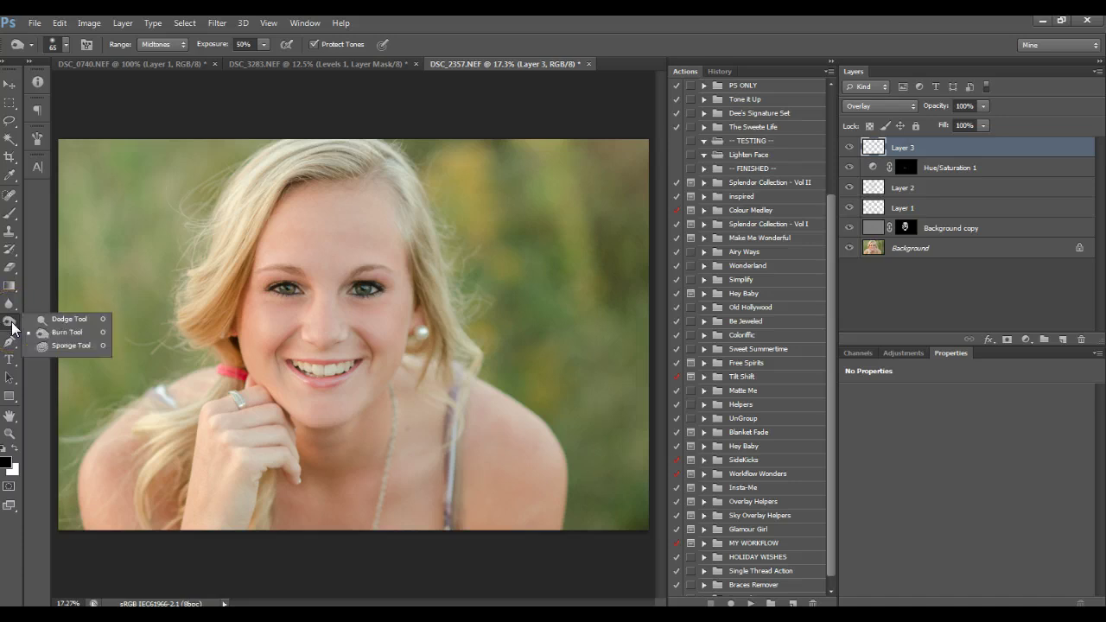
{"action": "left_click", "coordinate": [9, 466]}
{"action": "left_click", "coordinate": [1027, 145]}
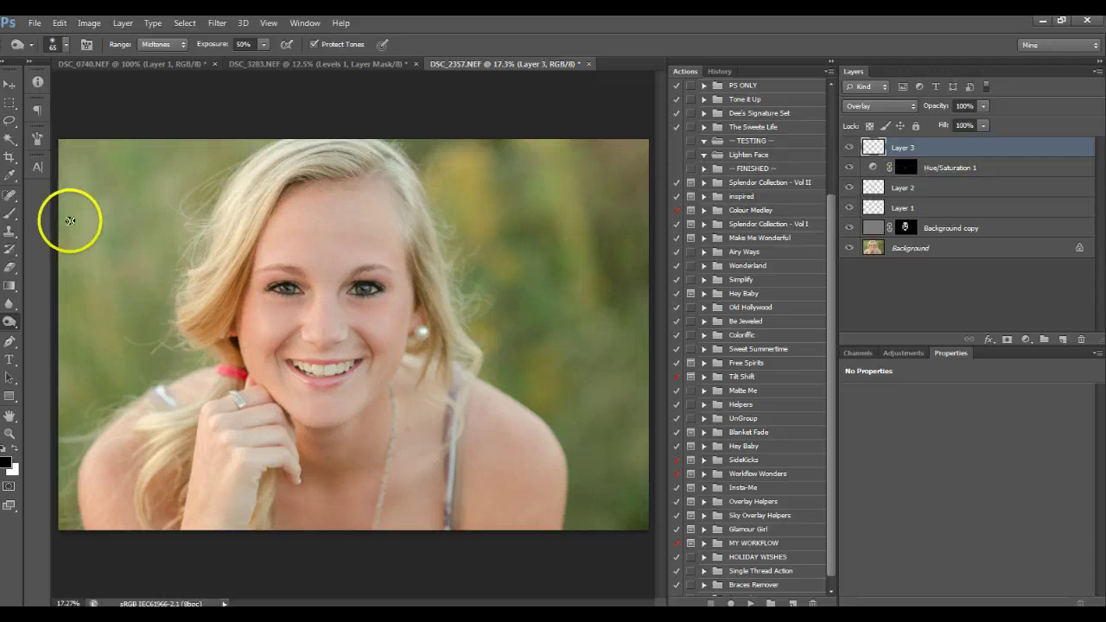
- Paint black over the background around the subject on Layer 3 at 30% opacity, starting with a size 800 brush and using smaller sizes near her
{"action": "left_click", "coordinate": [9, 212]}
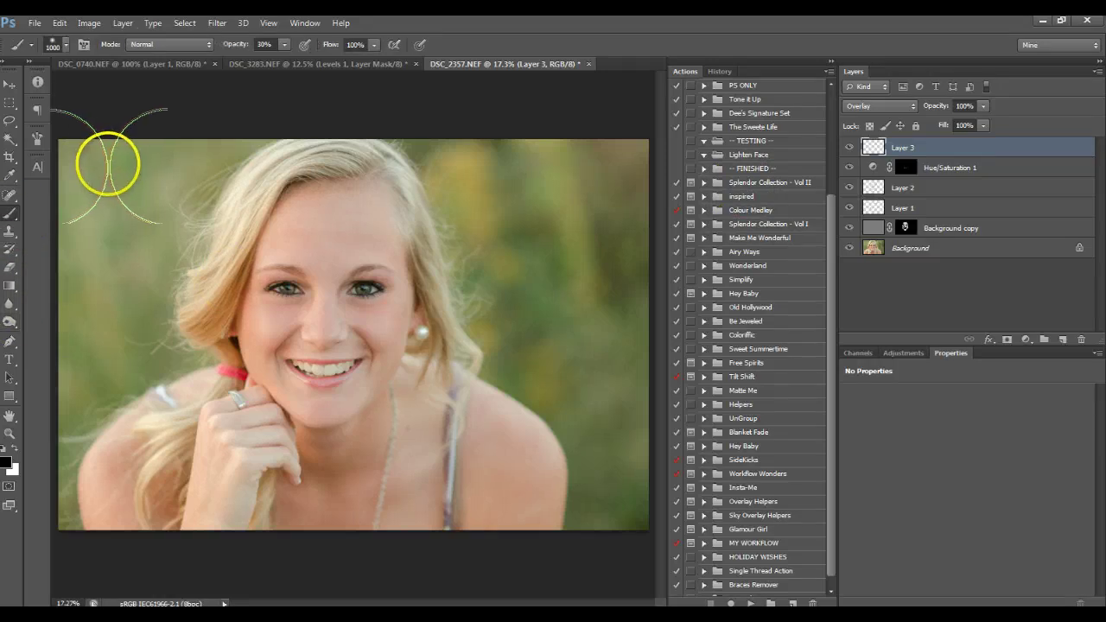
{"action": "key", "text": "bracketleft"}
{"action": "key", "text": "bracketleft"}
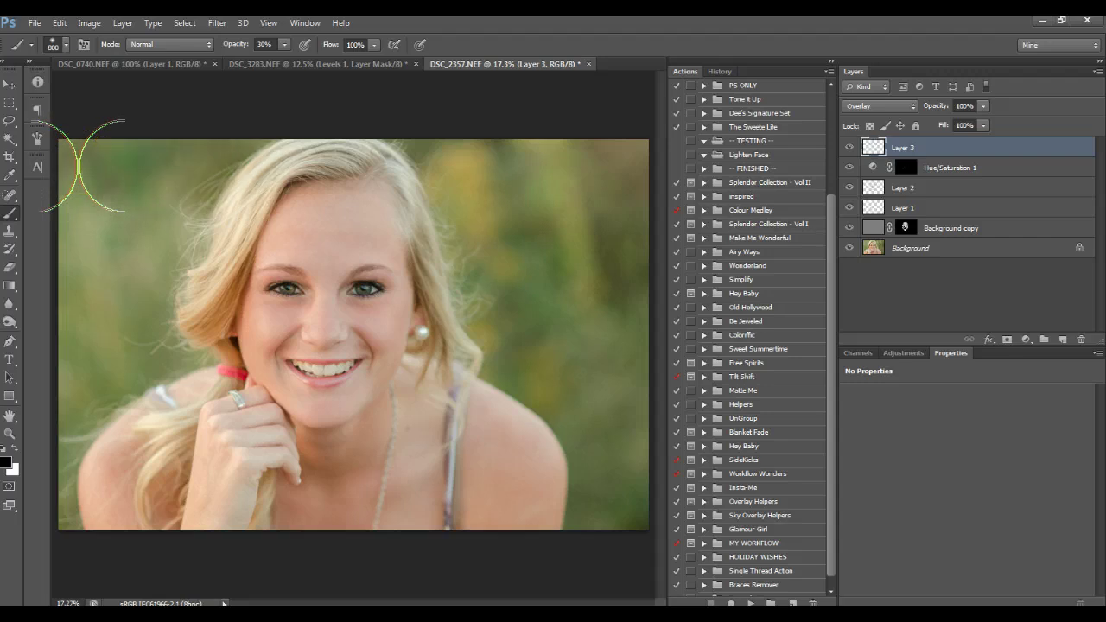
{"action": "mouse_move", "coordinate": [186, 232]}
{"action": "left_mouse_down"}
{"action": "mouse_move", "coordinate": [147, 290]}
{"action": "mouse_move", "coordinate": [85, 221]}
{"action": "mouse_move", "coordinate": [82, 276]}
{"action": "mouse_move", "coordinate": [111, 314]}
{"action": "mouse_move", "coordinate": [161, 337]}
{"action": "mouse_move", "coordinate": [108, 370]}
{"action": "mouse_move", "coordinate": [55, 452]}
{"action": "mouse_move", "coordinate": [49, 530]}
{"action": "mouse_move", "coordinate": [49, 286]}
{"action": "mouse_move", "coordinate": [63, 190]}
{"action": "mouse_move", "coordinate": [436, 151]}
{"action": "mouse_move", "coordinate": [605, 473]}
{"action": "mouse_move", "coordinate": [639, 380]}
{"action": "mouse_move", "coordinate": [629, 168]}
{"action": "mouse_move", "coordinate": [502, 160]}
{"action": "mouse_move", "coordinate": [501, 185]}
{"action": "mouse_move", "coordinate": [632, 215]}
{"action": "mouse_move", "coordinate": [601, 259]}
{"action": "mouse_move", "coordinate": [544, 277]}
{"action": "mouse_move", "coordinate": [573, 329]}
{"action": "mouse_move", "coordinate": [617, 341]}
{"action": "mouse_move", "coordinate": [619, 419]}
{"action": "mouse_move", "coordinate": [642, 487]}
{"action": "mouse_move", "coordinate": [623, 159]}
{"action": "left_mouse_up"}
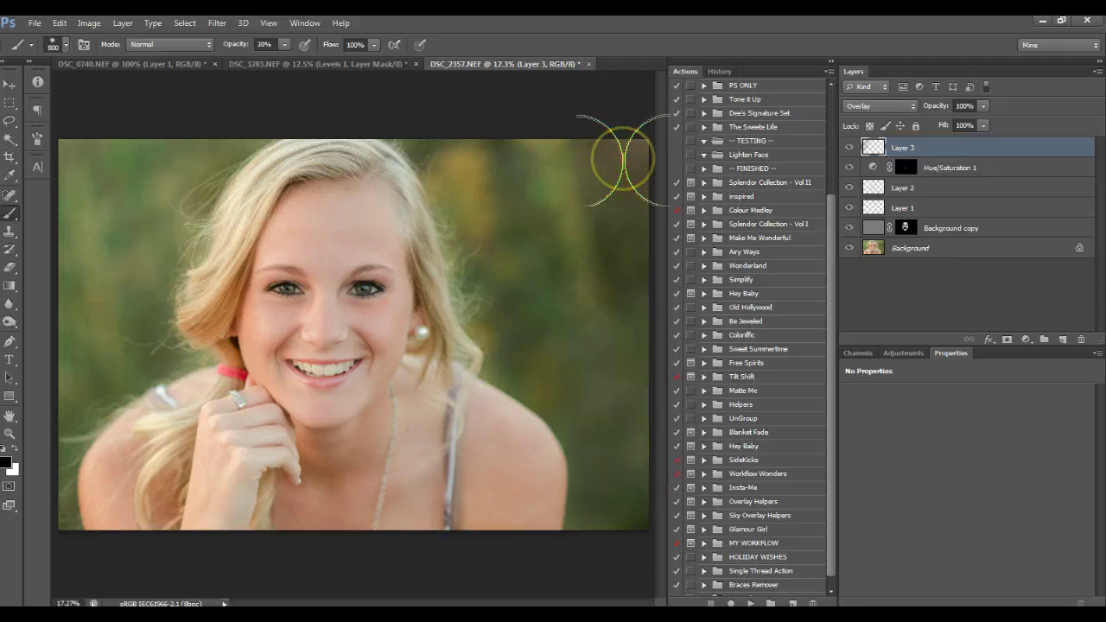
{"action": "key", "text": "bracketleft"}
{"action": "key", "text": "bracketleft"}
{"action": "key", "text": "bracketleft"}
{"action": "key", "text": "bracketleft"}
{"action": "mouse_move", "coordinate": [89, 284]}
{"action": "left_mouse_down"}
{"action": "mouse_move", "coordinate": [158, 280]}
{"action": "mouse_move", "coordinate": [182, 233]}
{"action": "mouse_move", "coordinate": [232, 373]}
{"action": "mouse_move", "coordinate": [229, 326]}
{"action": "mouse_move", "coordinate": [248, 340]}
{"action": "mouse_move", "coordinate": [215, 417]}
{"action": "mouse_move", "coordinate": [253, 354]}
{"action": "left_mouse_up"}
- Lower the brush opacity to 20% and undo a trial stroke over the hair
{"action": "key", "text": "bracketright"}
{"action": "key", "text": "2"}
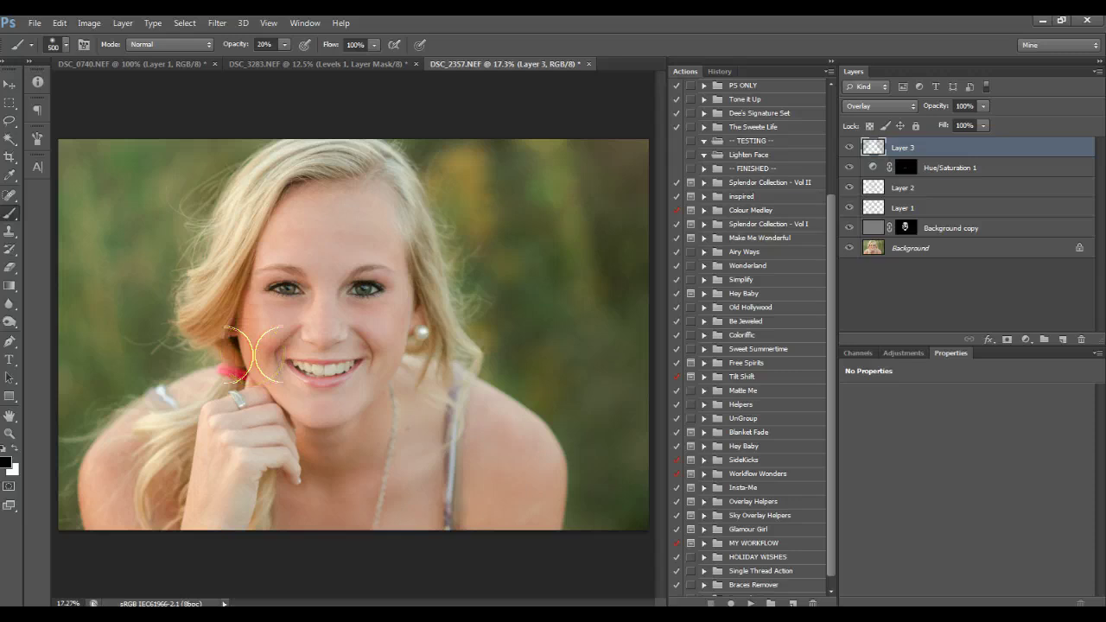
{"action": "left_click", "coordinate": [193, 289]}
{"action": "left_click", "coordinate": [58, 22]}
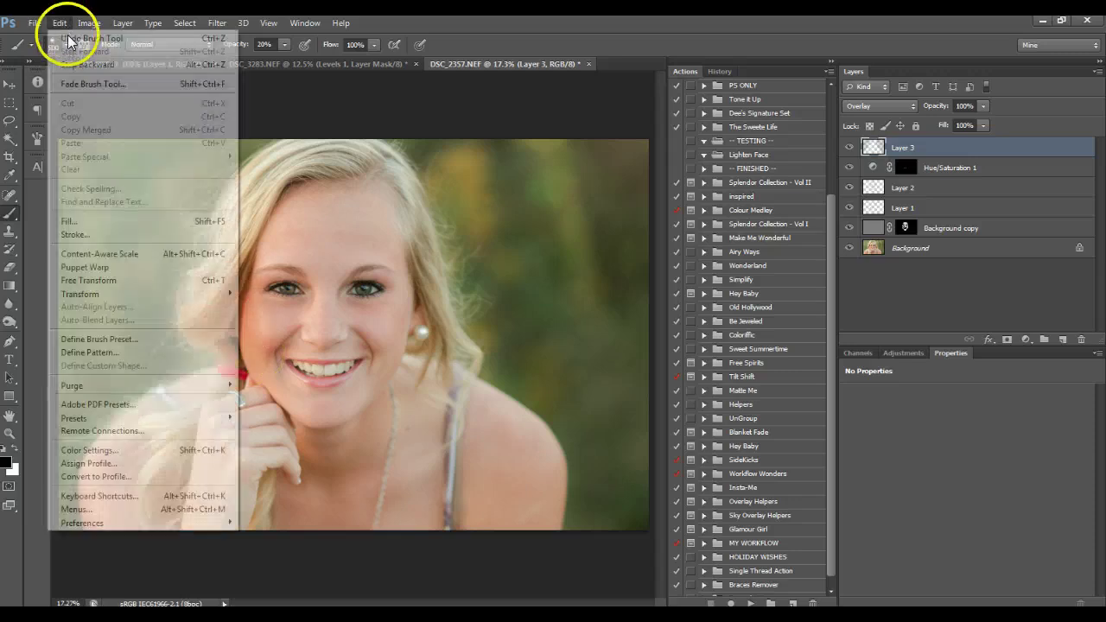
{"action": "left_click", "coordinate": [69, 41]}
- Contour the forehead hairline, temples and cheeks in black at 20% opacity with a brush of about size 300
{"action": "mouse_move", "coordinate": [267, 198]}
{"action": "left_mouse_down"}
{"action": "mouse_move", "coordinate": [306, 170]}
{"action": "mouse_move", "coordinate": [333, 183]}
{"action": "left_mouse_up"}
{"action": "key", "text": "bracketleft"}
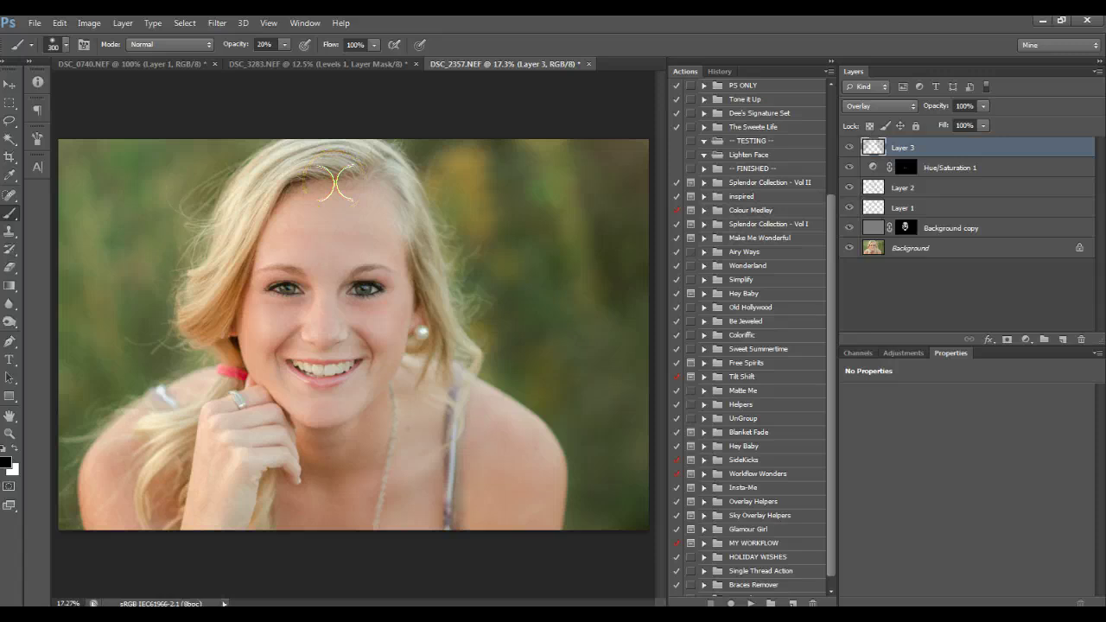
{"action": "mouse_move", "coordinate": [406, 216]}
{"action": "left_mouse_down"}
{"action": "mouse_move", "coordinate": [410, 262]}
{"action": "mouse_move", "coordinate": [398, 178]}
{"action": "mouse_move", "coordinate": [392, 188]}
{"action": "mouse_move", "coordinate": [357, 184]}
{"action": "mouse_move", "coordinate": [326, 301]}
{"action": "mouse_move", "coordinate": [370, 311]}
{"action": "mouse_move", "coordinate": [344, 353]}
{"action": "mouse_move", "coordinate": [284, 357]}
{"action": "mouse_move", "coordinate": [284, 233]}
{"action": "mouse_move", "coordinate": [311, 259]}
{"action": "mouse_move", "coordinate": [375, 281]}
{"action": "mouse_move", "coordinate": [341, 195]}
{"action": "mouse_move", "coordinate": [269, 205]}
{"action": "mouse_move", "coordinate": [229, 330]}
{"action": "mouse_move", "coordinate": [264, 347]}
{"action": "mouse_move", "coordinate": [393, 341]}
{"action": "left_mouse_up"}
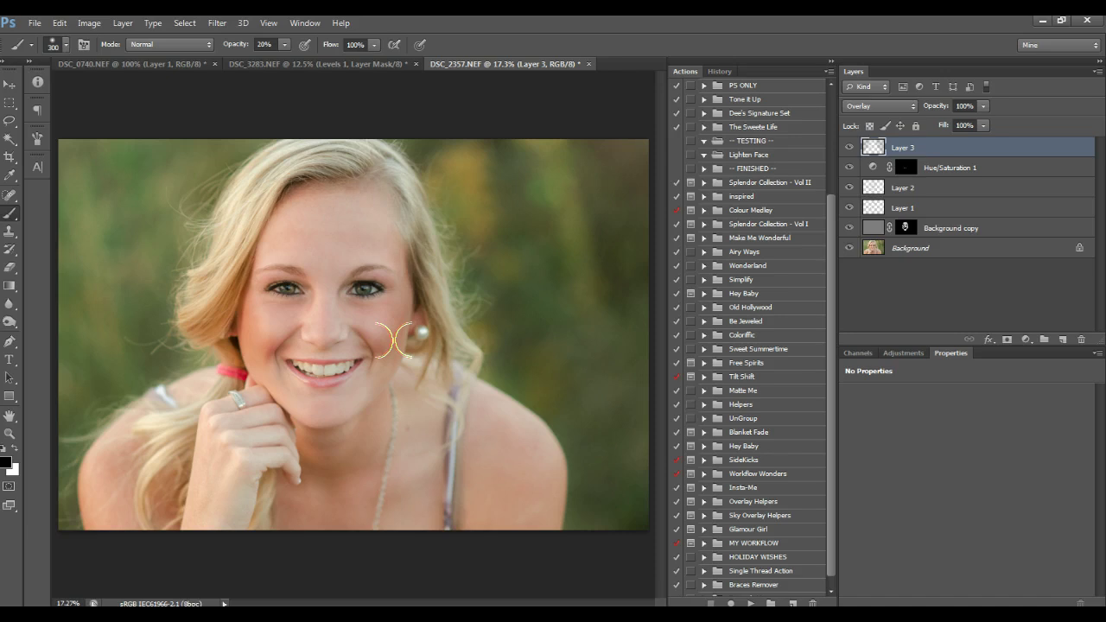
{"action": "key", "text": "]"}
{"action": "mouse_move", "coordinate": [394, 341]}
{"action": "left_mouse_down"}
{"action": "mouse_move", "coordinate": [387, 395]}
{"action": "mouse_move", "coordinate": [396, 403]}
{"action": "mouse_move", "coordinate": [303, 446]}
{"action": "mouse_move", "coordinate": [375, 496]}
{"action": "mouse_move", "coordinate": [305, 429]}
{"action": "mouse_move", "coordinate": [351, 450]}
{"action": "mouse_move", "coordinate": [325, 436]}
{"action": "mouse_move", "coordinate": [327, 407]}
{"action": "mouse_move", "coordinate": [290, 423]}
{"action": "mouse_move", "coordinate": [290, 368]}
{"action": "mouse_move", "coordinate": [362, 358]}
{"action": "mouse_move", "coordinate": [292, 350]}
{"action": "mouse_move", "coordinate": [308, 319]}
{"action": "mouse_move", "coordinate": [259, 270]}
{"action": "left_mouse_up"}
- Darken the skin around both eyes in black with a size 150 brush
{"action": "key", "text": "["}
{"action": "key", "text": "["}
{"action": "key", "text": "["}
{"action": "key", "text": "["}
{"action": "key", "text": "["}
{"action": "key", "text": "["}
{"action": "key", "text": "["}
{"action": "key", "text": "["}
{"action": "key", "text": "bracketright"}
{"action": "key", "text": "bracketright"}
{"action": "key", "text": "bracketright"}
{"action": "key", "text": "bracketright"}
{"action": "key", "text": "bracketright"}
{"action": "key", "text": "bracketleft"}
{"action": "key", "text": "bracketleft"}
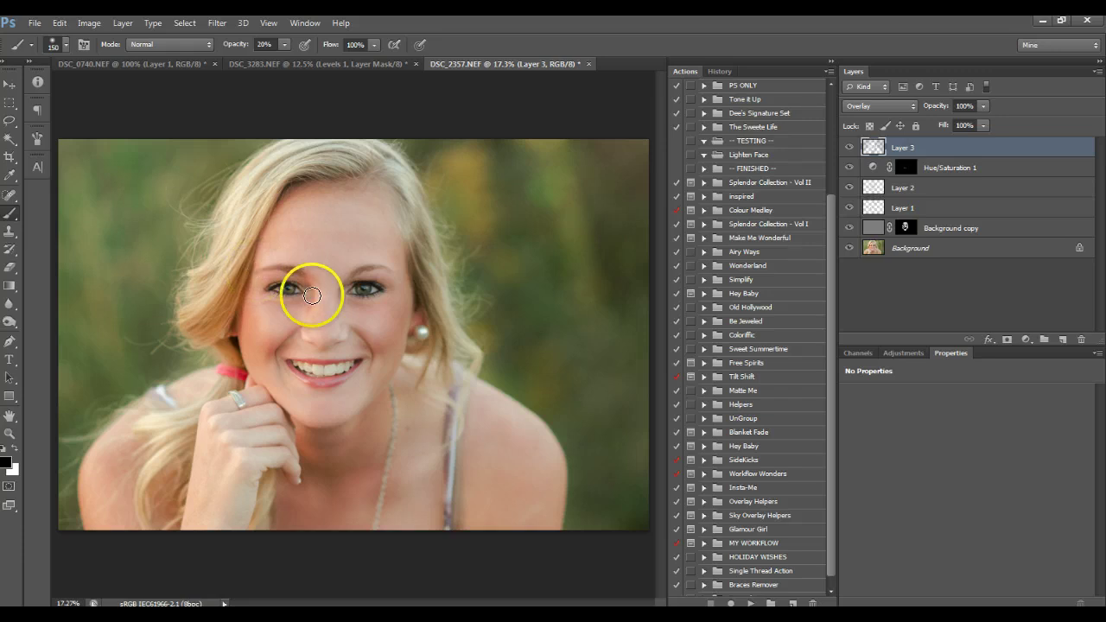
{"action": "mouse_move", "coordinate": [312, 296]}
{"action": "left_mouse_down"}
{"action": "mouse_move", "coordinate": [316, 321]}
{"action": "mouse_move", "coordinate": [345, 321]}
{"action": "mouse_move", "coordinate": [340, 299]}
{"action": "mouse_move", "coordinate": [358, 267]}
{"action": "mouse_move", "coordinate": [388, 274]}
{"action": "mouse_move", "coordinate": [354, 298]}
{"action": "mouse_move", "coordinate": [368, 278]}
{"action": "mouse_move", "coordinate": [260, 288]}
{"action": "left_mouse_up"}
- Deepen the lash lines and corners of both eyes in black with brush sizes 100 and 80
{"action": "key", "text": "bracketleft"}
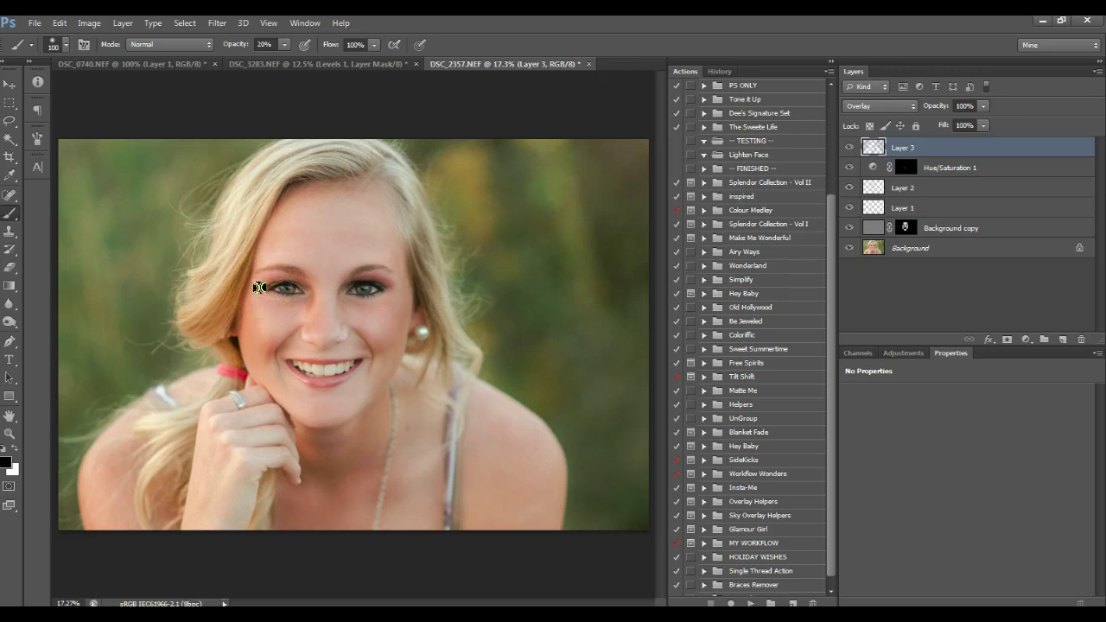
{"action": "mouse_move", "coordinate": [260, 287]}
{"action": "left_mouse_down"}
{"action": "mouse_move", "coordinate": [296, 277]}
{"action": "mouse_move", "coordinate": [297, 294]}
{"action": "mouse_move", "coordinate": [274, 287]}
{"action": "mouse_move", "coordinate": [350, 294]}
{"action": "left_mouse_up"}
{"action": "key", "text": "bracketleft"}
{"action": "key", "text": "bracketleft"}
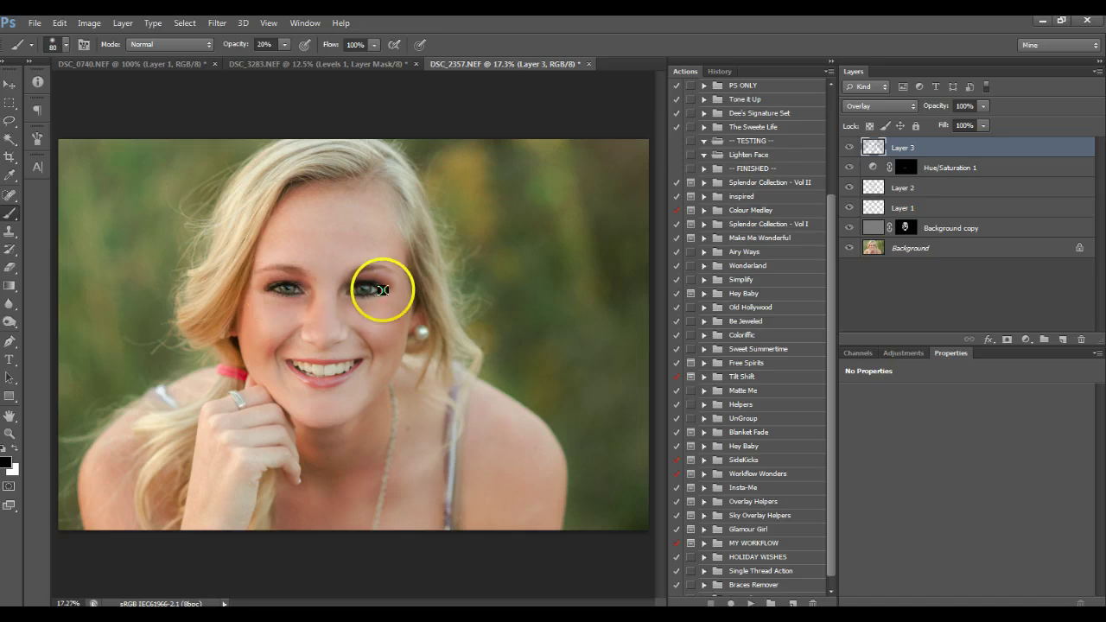
- Shade under the chin, the hand and both shoulders in black, enlarging the brush to size 300
{"action": "key", "text": "bracketright"}
{"action": "key", "text": "bracketright"}
{"action": "key", "text": "bracketright"}
{"action": "key", "text": "bracketright"}
{"action": "mouse_move", "coordinate": [313, 437]}
{"action": "left_mouse_down"}
{"action": "mouse_move", "coordinate": [271, 458]}
{"action": "mouse_move", "coordinate": [216, 413]}
{"action": "mouse_move", "coordinate": [243, 452]}
{"action": "mouse_move", "coordinate": [214, 420]}
{"action": "left_mouse_up"}
{"action": "key", "text": "bracketright"}
{"action": "key", "text": "bracketright"}
{"action": "key", "text": "bracketright"}
{"action": "key", "text": "bracketright"}
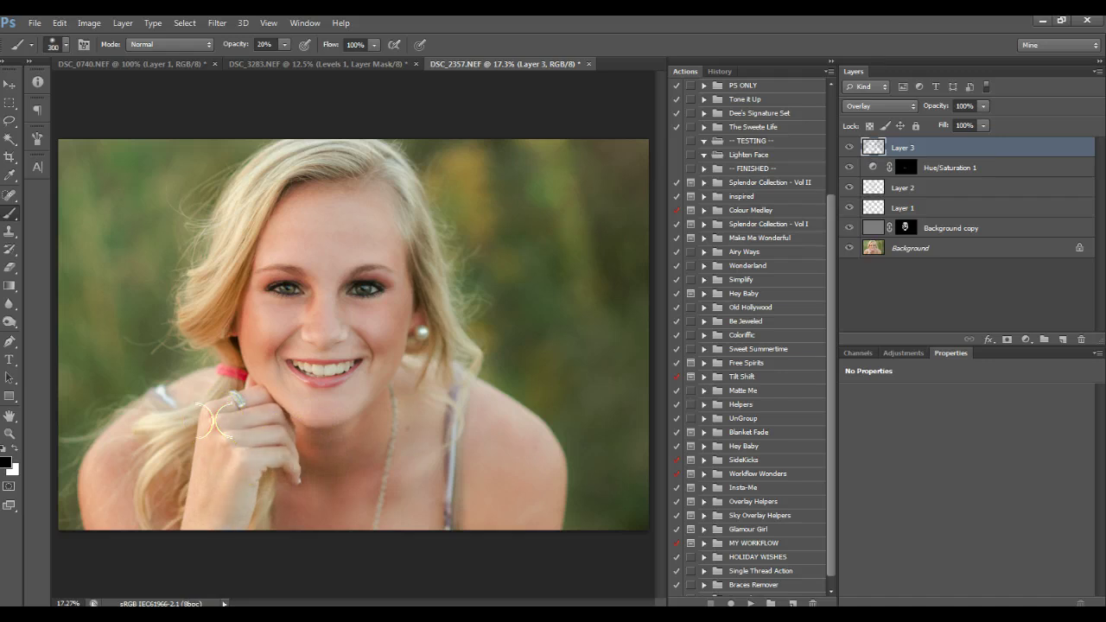
{"action": "mouse_move", "coordinate": [215, 421]}
{"action": "left_mouse_down"}
{"action": "mouse_move", "coordinate": [383, 436]}
{"action": "mouse_move", "coordinate": [421, 411]}
{"action": "mouse_move", "coordinate": [490, 423]}
{"action": "mouse_move", "coordinate": [479, 399]}
{"action": "mouse_move", "coordinate": [466, 413]}
{"action": "mouse_move", "coordinate": [484, 407]}
{"action": "mouse_move", "coordinate": [511, 427]}
{"action": "left_mouse_up"}
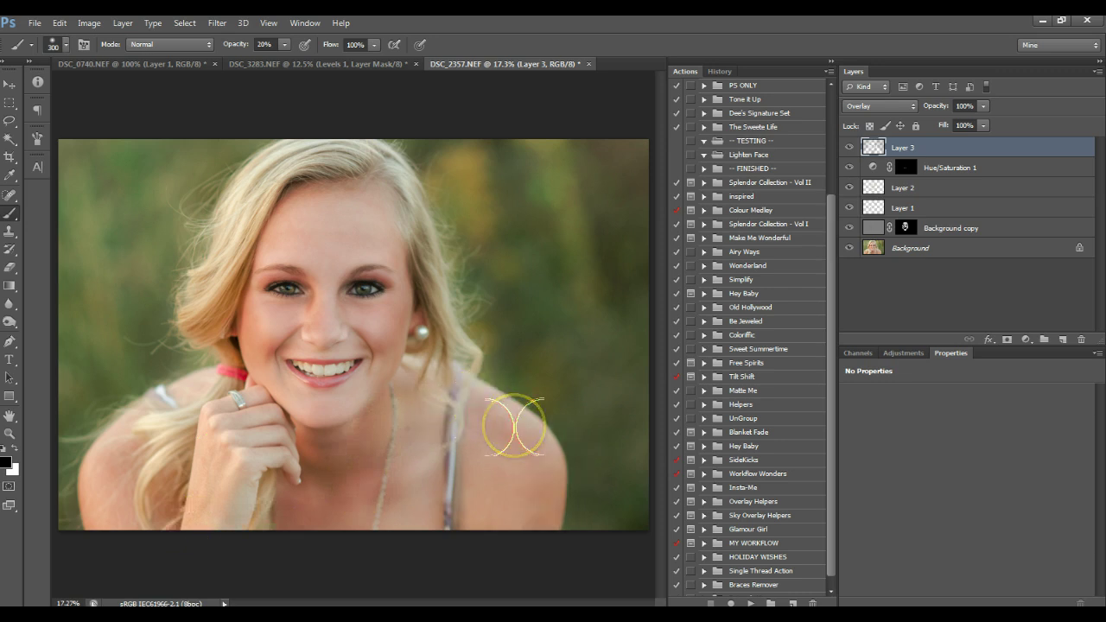
{"action": "mouse_move", "coordinate": [167, 412]}
{"action": "left_mouse_down"}
{"action": "mouse_move", "coordinate": [148, 400]}
{"action": "mouse_move", "coordinate": [91, 464]}
{"action": "mouse_move", "coordinate": [95, 526]}
{"action": "mouse_move", "coordinate": [7, 483]}
{"action": "left_mouse_up"}
- Swap the foreground colour to white and set the brush to 10% opacity at size 300
{"action": "key", "text": "bracketright"}
{"action": "key", "text": "bracketright"}
{"action": "key", "text": "bracketright"}
{"action": "key", "text": "bracketright"}
{"action": "left_click", "coordinate": [15, 456]}
{"action": "key", "text": "bracketleft"}
{"action": "key", "text": "bracketleft"}
{"action": "key", "text": "bracketleft"}
{"action": "key", "text": "bracketleft"}
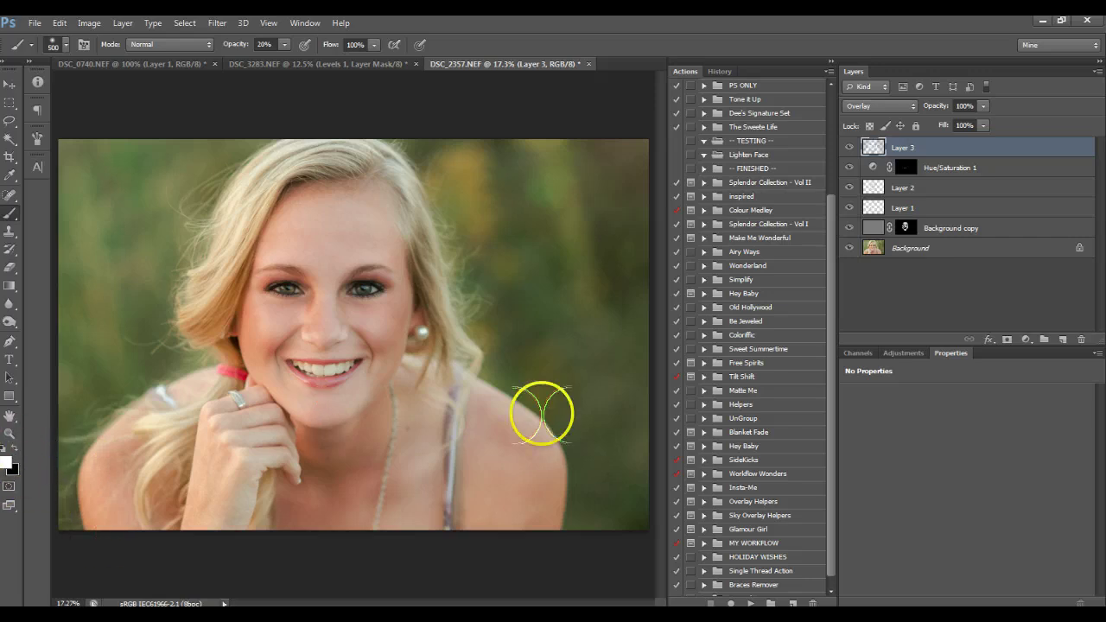
{"action": "key", "text": "bracketleft"}
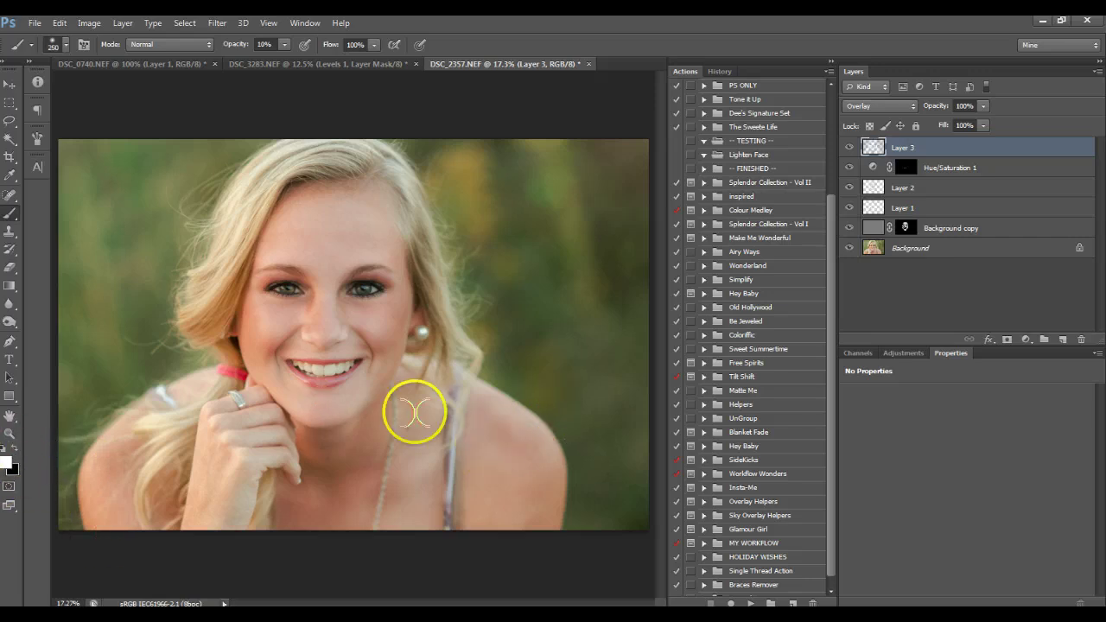
{"action": "key", "text": "bracketright"}
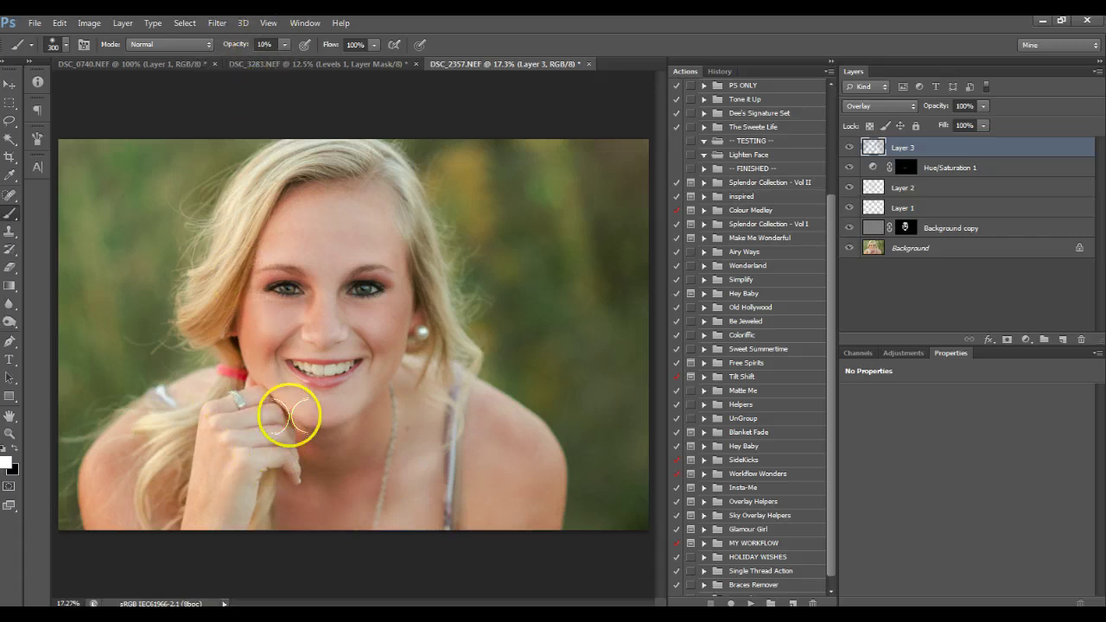
- Highlight the lips and mouth area in white at 10% opacity with brush sizes from 150 down to 70
{"action": "key", "text": "bracketleft"}
{"action": "key", "text": "bracketleft"}
{"action": "key", "text": "bracketleft"}
{"action": "key", "text": "bracketleft"}
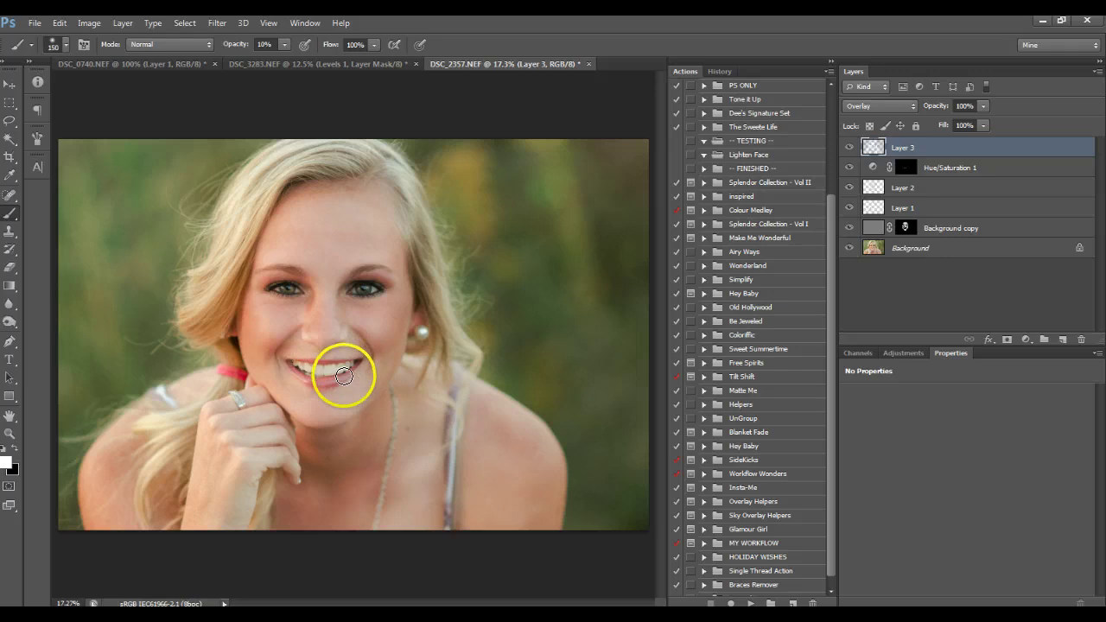
{"action": "key", "text": "bracketleft"}
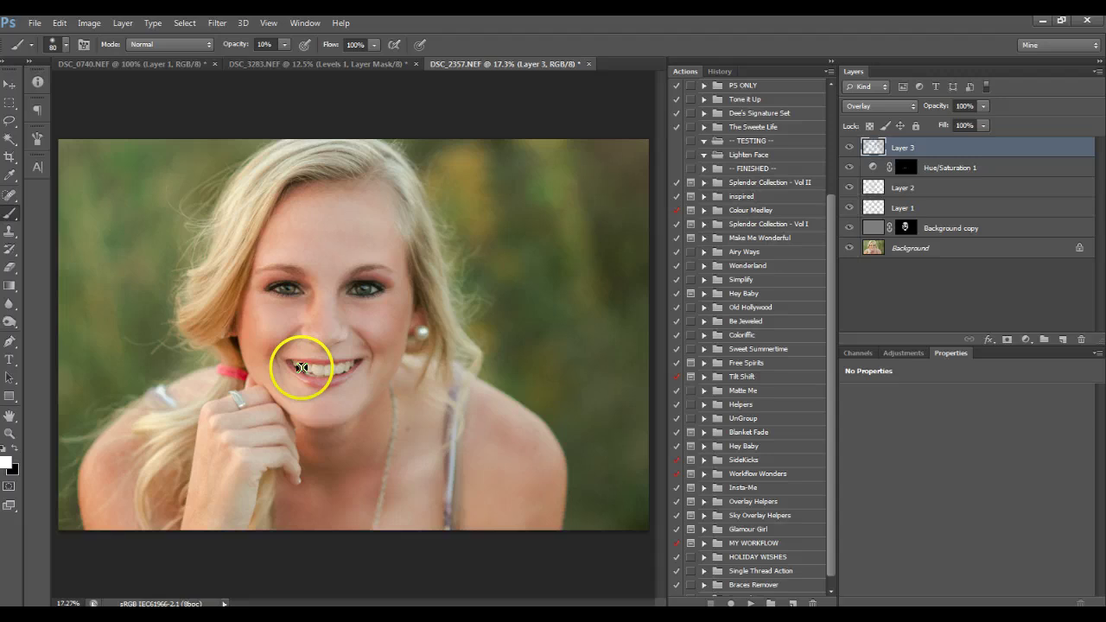
{"action": "key", "text": "bracketright"}
{"action": "key", "text": "bracketright"}
{"action": "key", "text": "bracketright"}
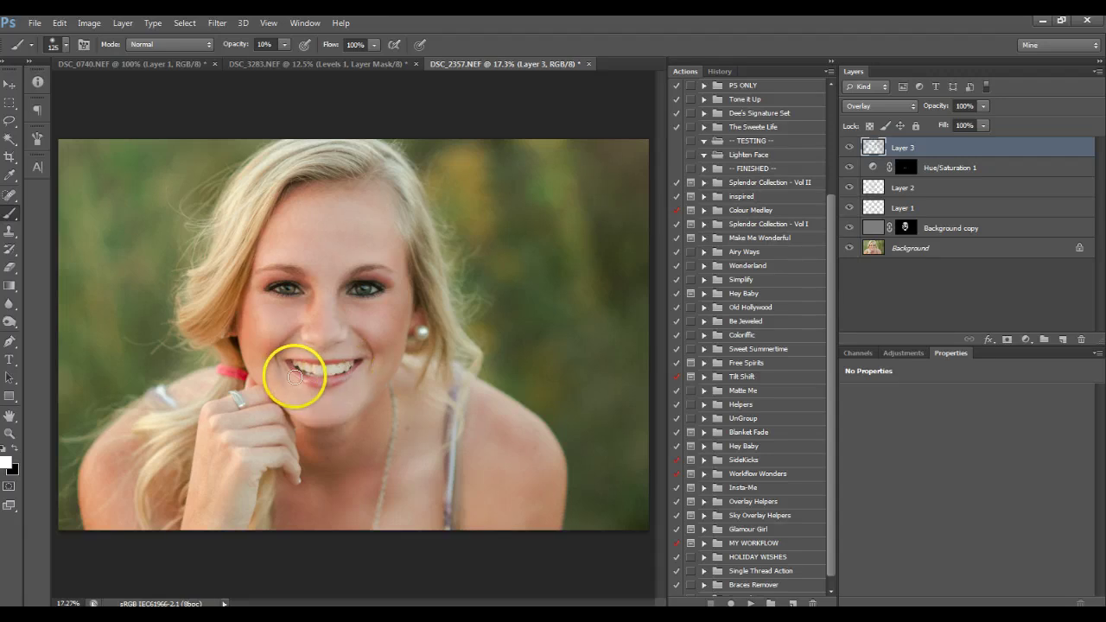
{"action": "key", "text": "bracketleft"}
{"action": "key", "text": "bracketleft"}
{"action": "key", "text": "bracketleft"}
{"action": "key", "text": "bracketleft"}
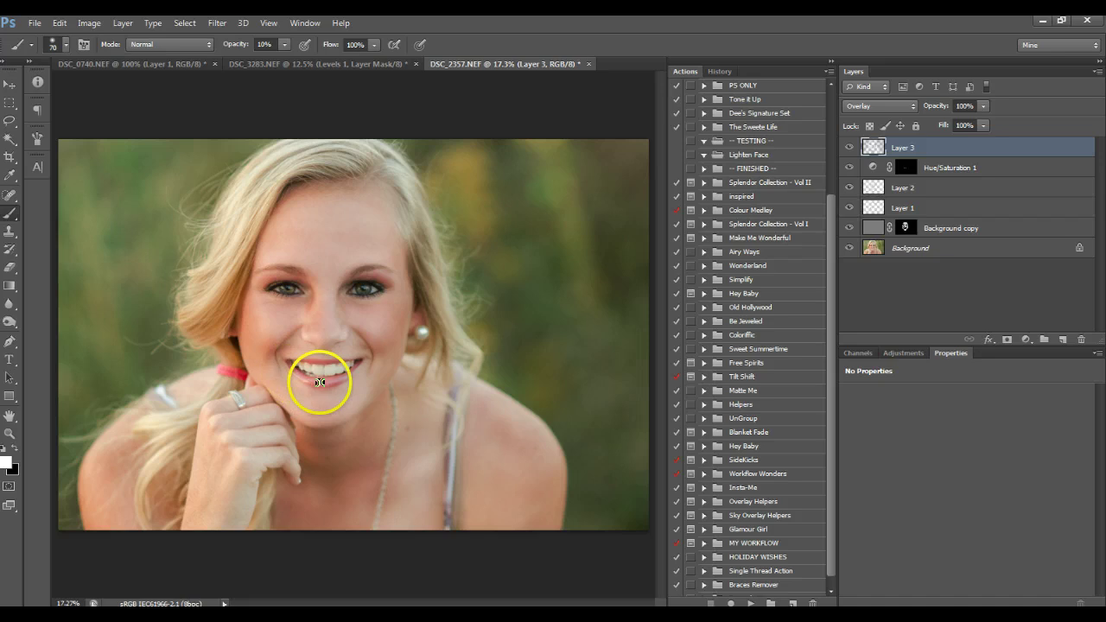
- Highlight the chin in white with a size 125 brush
{"action": "key", "text": "bracketright"}
{"action": "key", "text": "bracketright"}
{"action": "key", "text": "bracketright"}
{"action": "key", "text": "bracketright"}
{"action": "key", "text": "bracketright"}
{"action": "key", "text": "bracketright"}
{"action": "key", "text": "bracketright"}
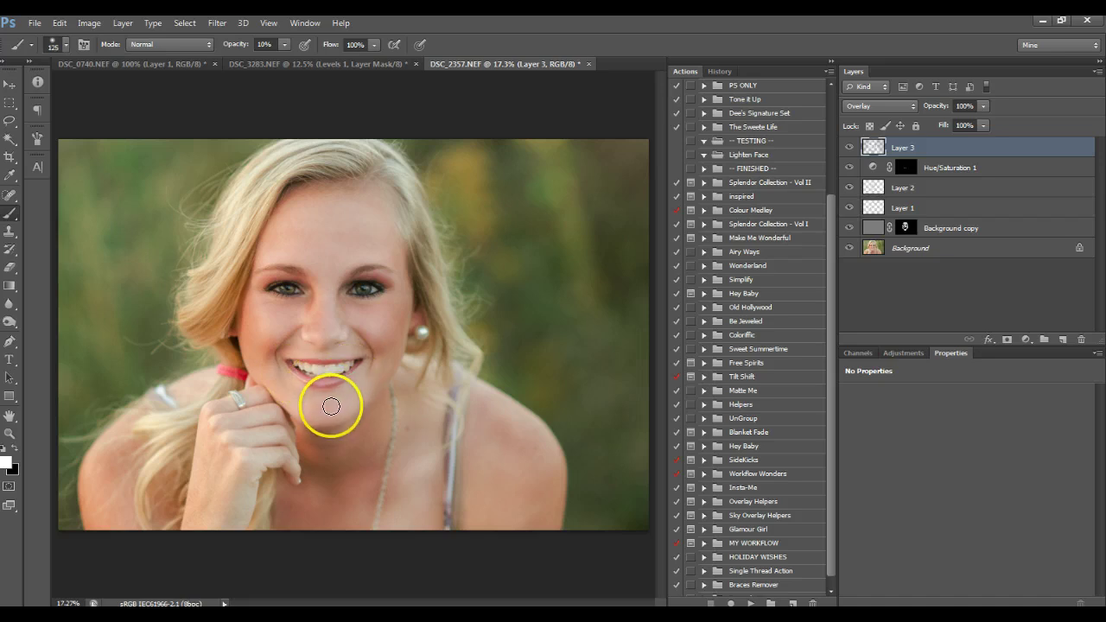
{"action": "mouse_move", "coordinate": [328, 404]}
{"action": "left_mouse_down"}
{"action": "mouse_move", "coordinate": [299, 403]}
{"action": "mouse_move", "coordinate": [324, 417]}
{"action": "mouse_move", "coordinate": [328, 390]}
{"action": "left_mouse_up"}
- Lighten the centre of the forehead in white, enlarging the brush to size 250
{"action": "left_click", "coordinate": [323, 246]}
{"action": "mouse_move", "coordinate": [322, 246]}
{"action": "left_mouse_down"}
{"action": "mouse_move", "coordinate": [322, 329]}
{"action": "mouse_move", "coordinate": [325, 266]}
{"action": "mouse_move", "coordinate": [294, 250]}
{"action": "left_mouse_up"}
{"action": "key", "text": "bracketright"}
{"action": "key", "text": "bracketright"}
{"action": "key", "text": "bracketright"}
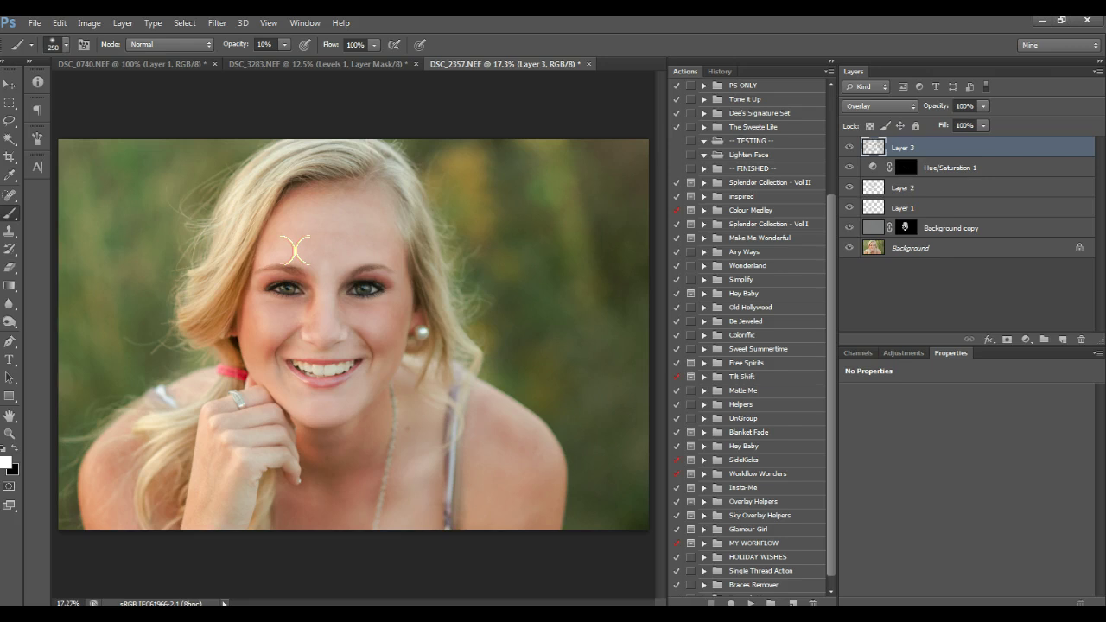
{"action": "left_click_drag", "start_coordinate": [295, 250], "coordinate": [338, 262]}
- Lighten the skin beneath both eyes in white with a size 175 brush
{"action": "key", "text": "bracketleft"}
{"action": "mouse_move", "coordinate": [359, 298]}
{"action": "left_mouse_down"}
{"action": "mouse_move", "coordinate": [365, 287]}
{"action": "mouse_move", "coordinate": [279, 291]}
{"action": "mouse_move", "coordinate": [366, 286]}
{"action": "mouse_move", "coordinate": [461, 249]}
{"action": "mouse_move", "coordinate": [352, 303]}
{"action": "left_mouse_up"}
{"action": "mouse_move", "coordinate": [352, 303]}
{"action": "left_mouse_down"}
{"action": "mouse_move", "coordinate": [371, 308]}
{"action": "mouse_move", "coordinate": [262, 301]}
{"action": "left_mouse_up"}
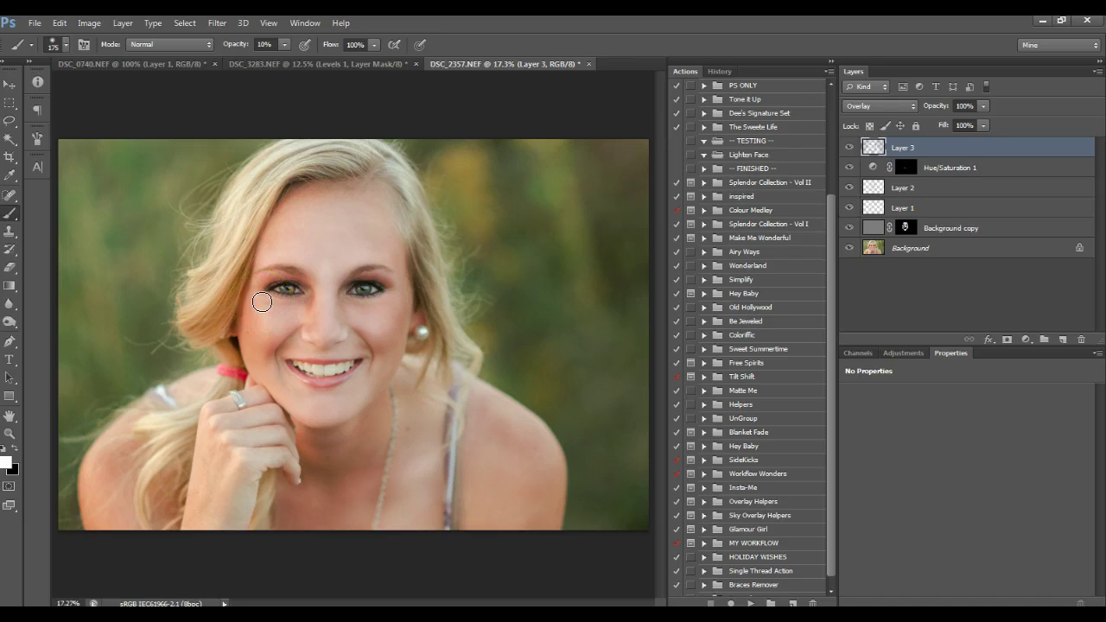
- Brush white highlights from the cheek down to the hair beside the hand, and set the brush to size 200
{"action": "mouse_move", "coordinate": [262, 301]}
{"action": "left_mouse_down"}
{"action": "mouse_move", "coordinate": [321, 335]}
{"action": "mouse_move", "coordinate": [311, 403]}
{"action": "mouse_move", "coordinate": [344, 390]}
{"action": "mouse_move", "coordinate": [322, 350]}
{"action": "mouse_move", "coordinate": [264, 443]}
{"action": "mouse_move", "coordinate": [296, 432]}
{"action": "mouse_move", "coordinate": [223, 270]}
{"action": "mouse_move", "coordinate": [212, 318]}
{"action": "mouse_move", "coordinate": [195, 312]}
{"action": "mouse_move", "coordinate": [221, 292]}
{"action": "mouse_move", "coordinate": [190, 320]}
{"action": "mouse_move", "coordinate": [260, 146]}
{"action": "mouse_move", "coordinate": [252, 183]}
{"action": "mouse_move", "coordinate": [270, 166]}
{"action": "mouse_move", "coordinate": [332, 162]}
{"action": "mouse_move", "coordinate": [379, 175]}
{"action": "mouse_move", "coordinate": [418, 233]}
{"action": "mouse_move", "coordinate": [417, 267]}
{"action": "mouse_move", "coordinate": [363, 367]}
{"action": "mouse_move", "coordinate": [234, 458]}
{"action": "mouse_move", "coordinate": [188, 424]}
{"action": "left_mouse_up"}
{"action": "key", "text": "bracketright"}
{"action": "key", "text": "bracketright"}
{"action": "key", "text": "bracketright"}
{"action": "key", "text": "bracketright"}
{"action": "key", "text": "bracketleft"}
{"action": "key", "text": "bracketleft"}
{"action": "key", "text": "bracketleft"}
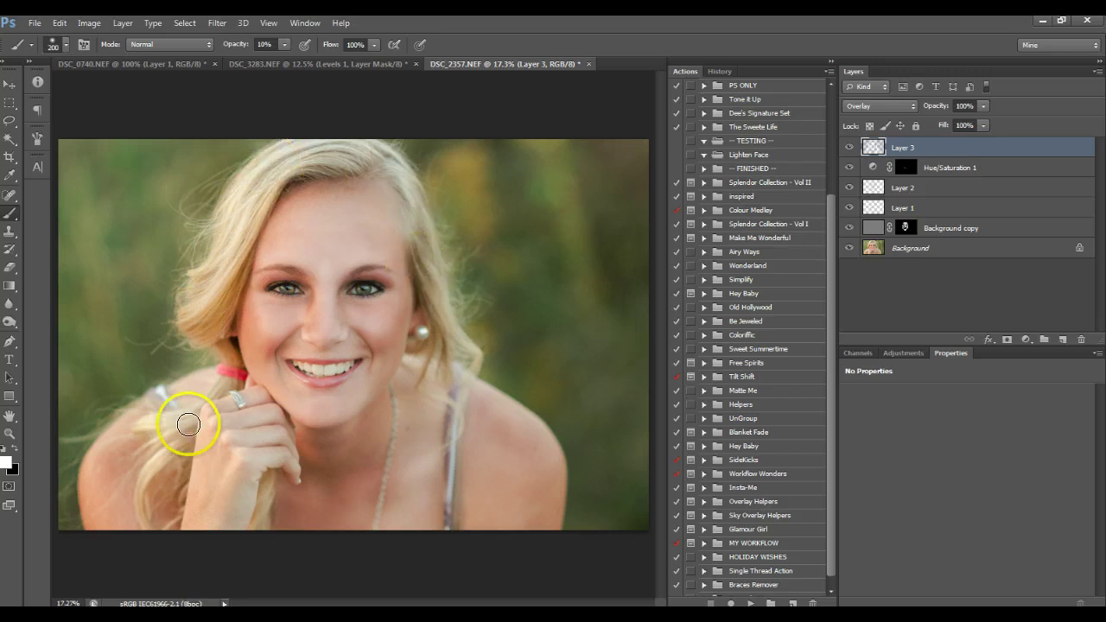
- Swap the foreground colour to black and shade the hair beside the face down to the hand at 10% opacity
{"action": "left_click", "coordinate": [14, 447]}
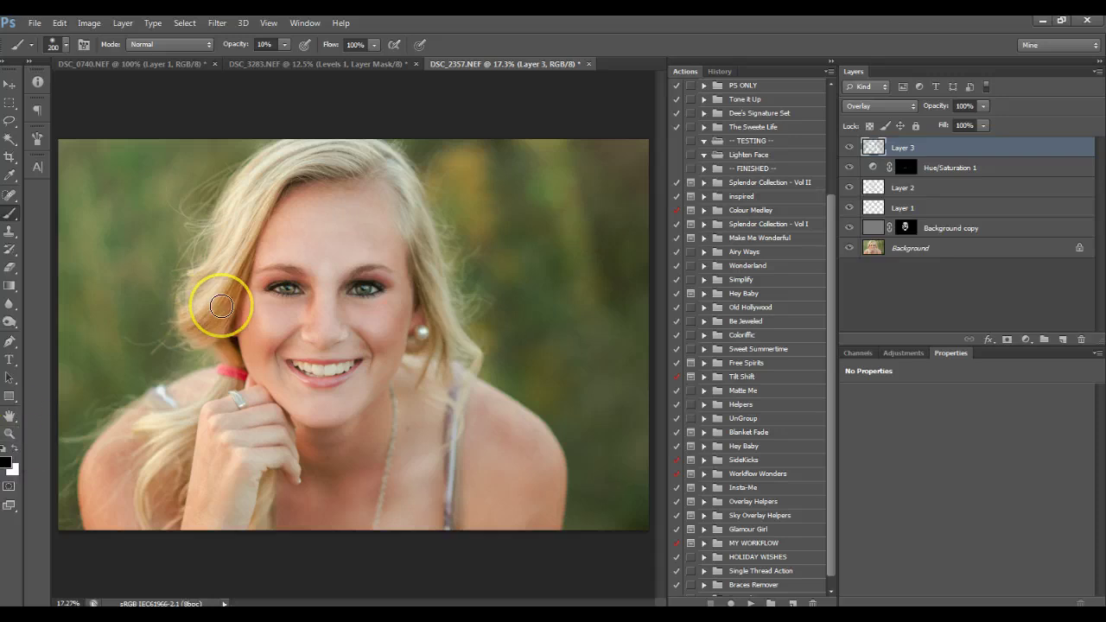
{"action": "key", "text": "bracketleft"}
{"action": "key", "text": "bracketleft"}
{"action": "mouse_move", "coordinate": [251, 216]}
{"action": "left_mouse_down"}
{"action": "mouse_move", "coordinate": [248, 202]}
{"action": "mouse_move", "coordinate": [230, 242]}
{"action": "mouse_move", "coordinate": [250, 198]}
{"action": "mouse_move", "coordinate": [366, 152]}
{"action": "mouse_move", "coordinate": [264, 179]}
{"action": "mouse_move", "coordinate": [222, 237]}
{"action": "mouse_move", "coordinate": [403, 192]}
{"action": "mouse_move", "coordinate": [440, 328]}
{"action": "mouse_move", "coordinate": [254, 452]}
{"action": "left_mouse_up"}
{"action": "key", "text": "bracketright"}
{"action": "key", "text": "bracketright"}
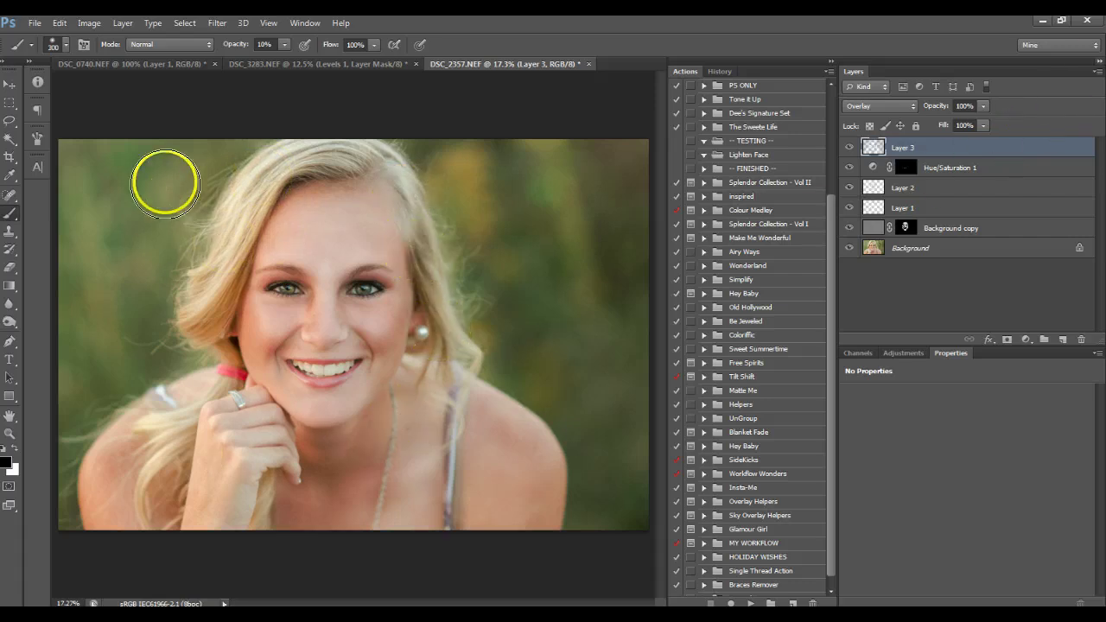
- Compare the portrait with and without Layer 3
{"action": "left_click", "coordinate": [850, 148]}
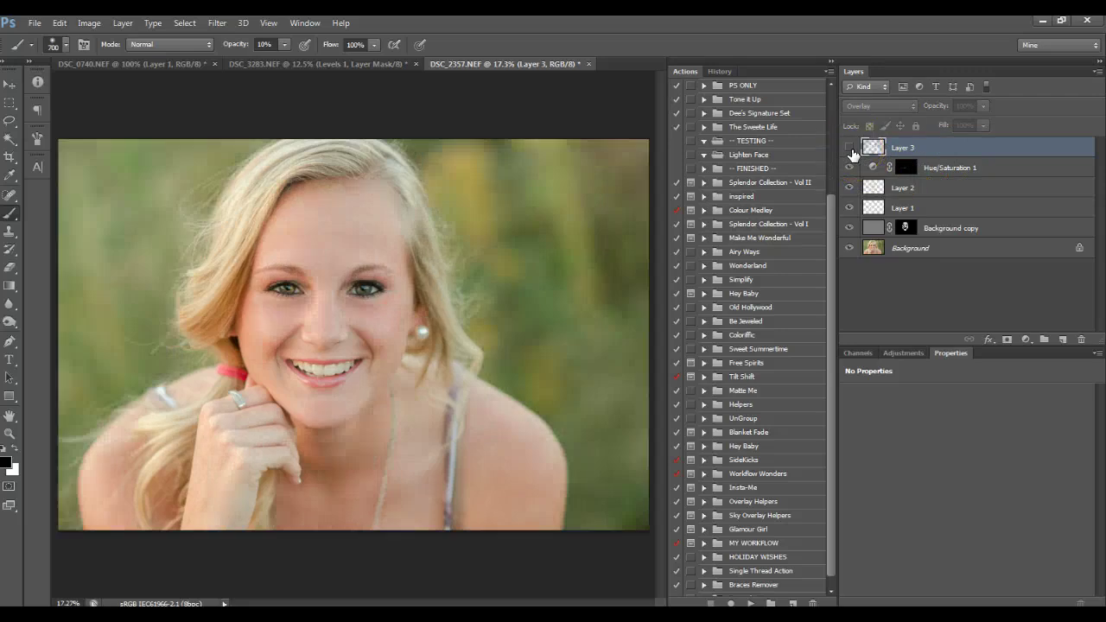
{"action": "left_click", "coordinate": [850, 148]}
- Try the Soft Light blend mode on Layer 3 and compare the portrait with the layer hidden and shown
{"action": "left_click", "coordinate": [863, 110]}
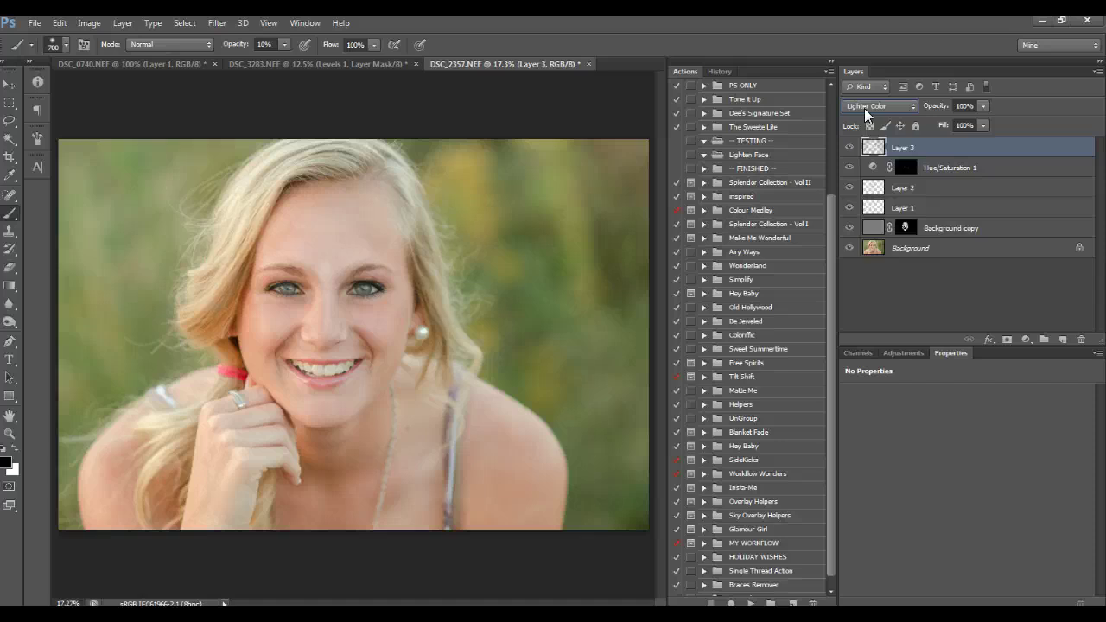
{"action": "scroll", "coordinate": [864, 108], "scroll_direction": "down", "scroll_amount": 1}
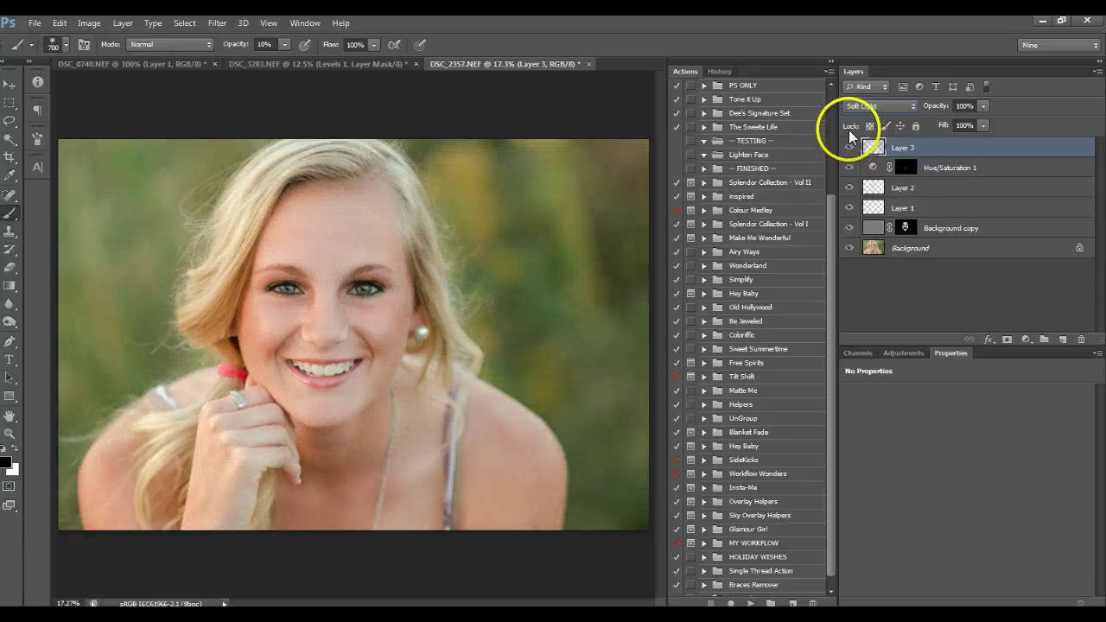
{"action": "left_click", "coordinate": [839, 148]}
{"action": "left_click", "coordinate": [848, 149]}
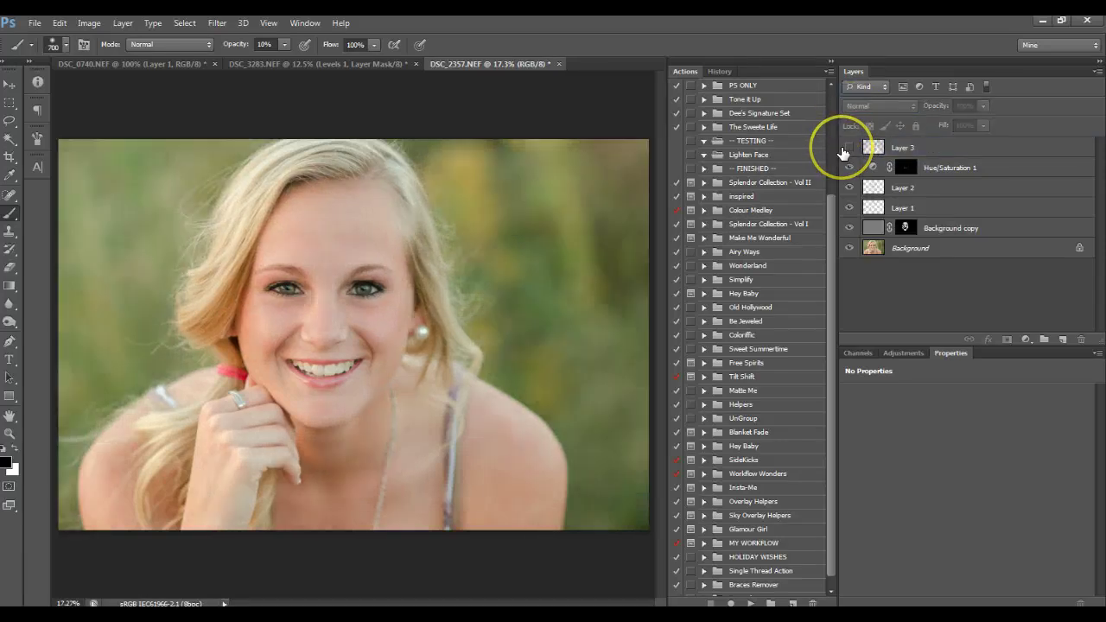
{"action": "left_click", "coordinate": [847, 149]}
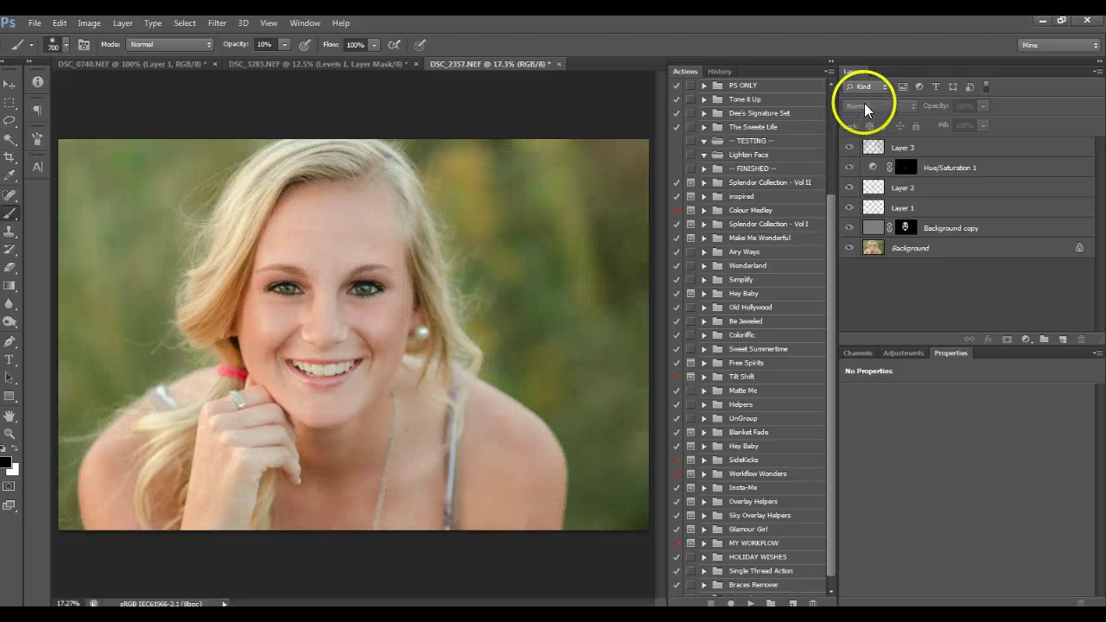
- Select Layer 3 and set its blend mode back to Overlay
{"action": "left_click", "coordinate": [890, 147]}
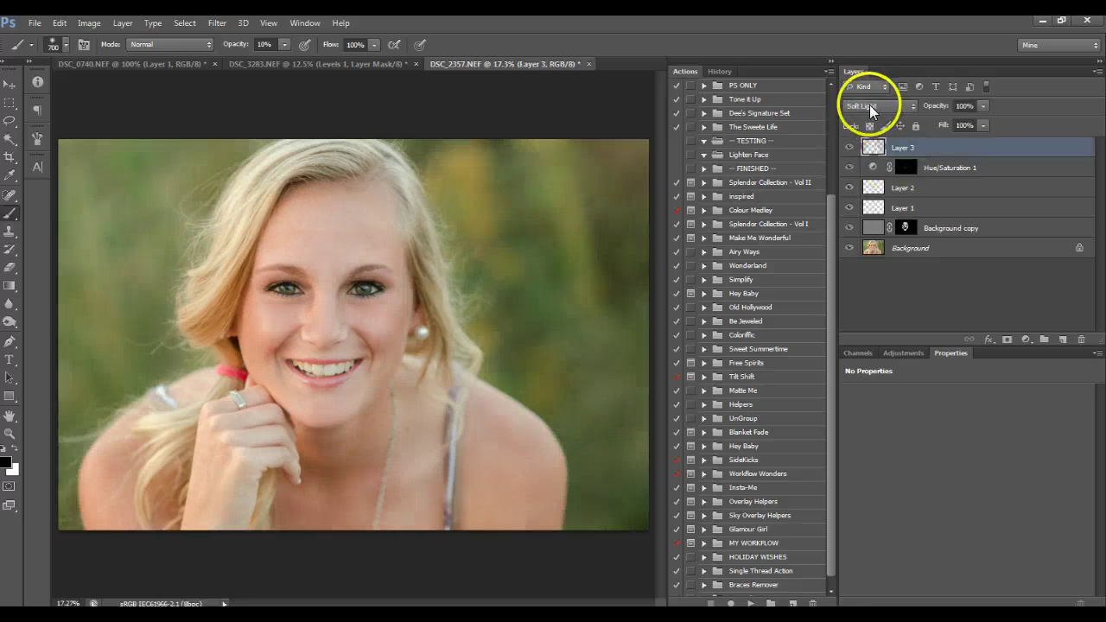
{"action": "left_click", "coordinate": [870, 105]}
{"action": "key", "text": "Up"}
{"action": "key", "text": "Return"}
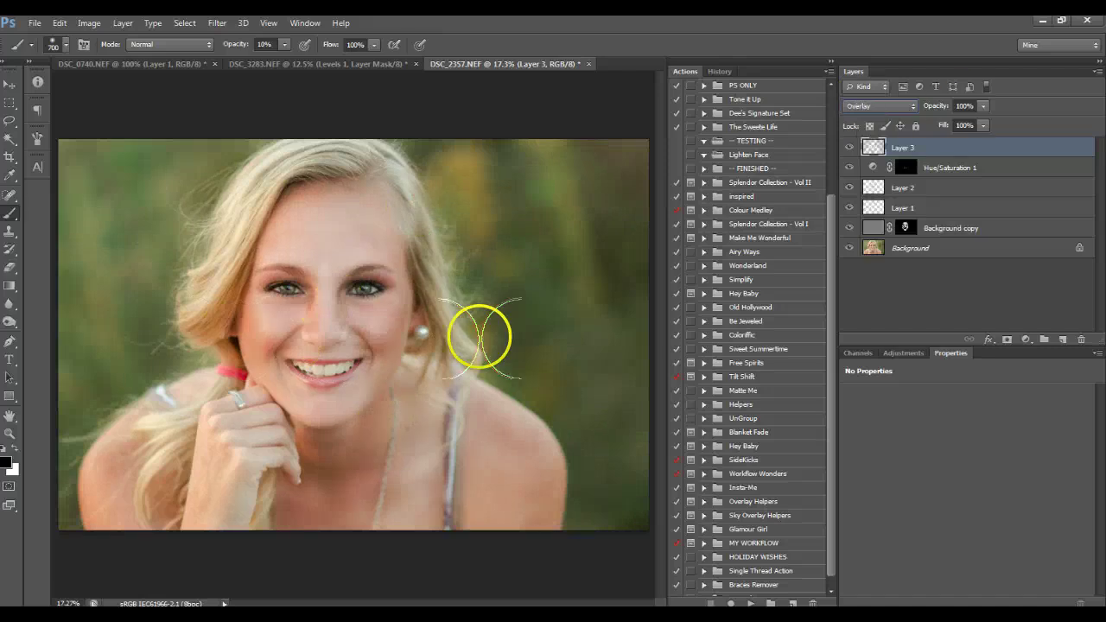
- Reduce Layer 3's opacity to 61% and compare the portrait with the layer hidden and shown
{"action": "left_click_drag", "start_coordinate": [955, 121], "coordinate": [955, 122]}
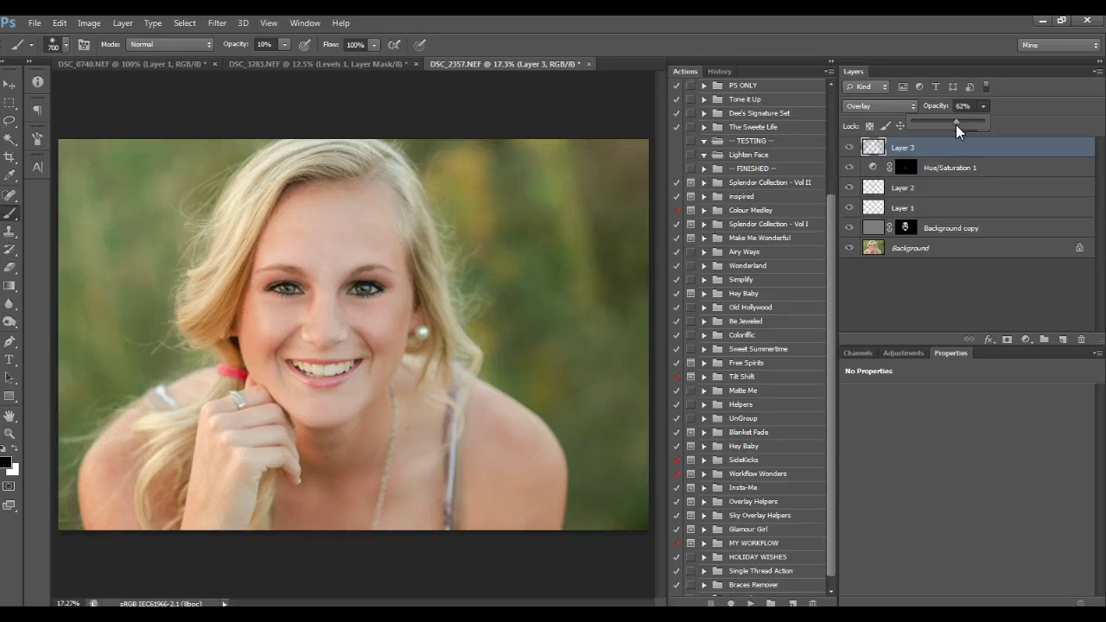
{"action": "left_click", "coordinate": [849, 148]}
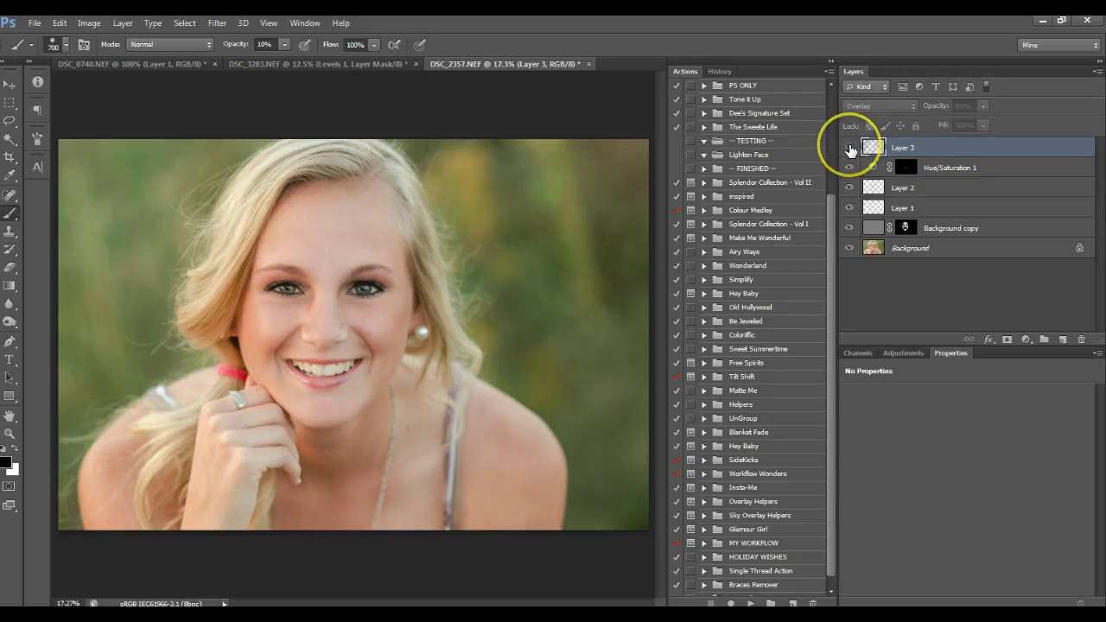
{"action": "left_click", "coordinate": [850, 148]}
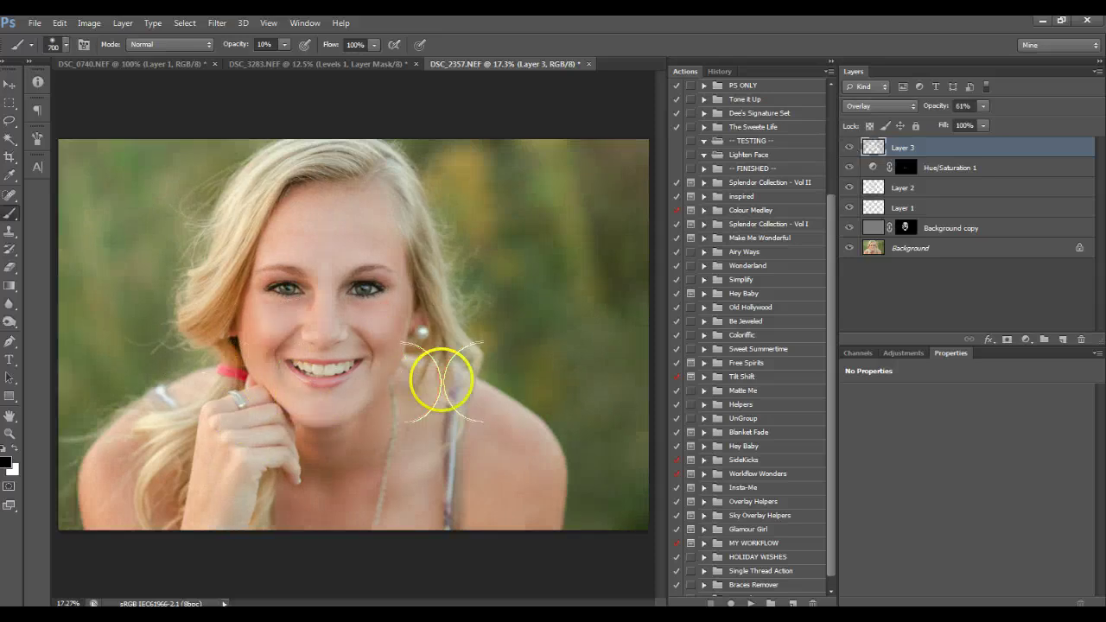
- Swap the foreground colour to white and reduce the brush size to 175 px for the eye area
{"action": "key", "text": "bracketleft"}
{"action": "key", "text": "bracketleft"}
{"action": "key", "text": "bracketleft"}
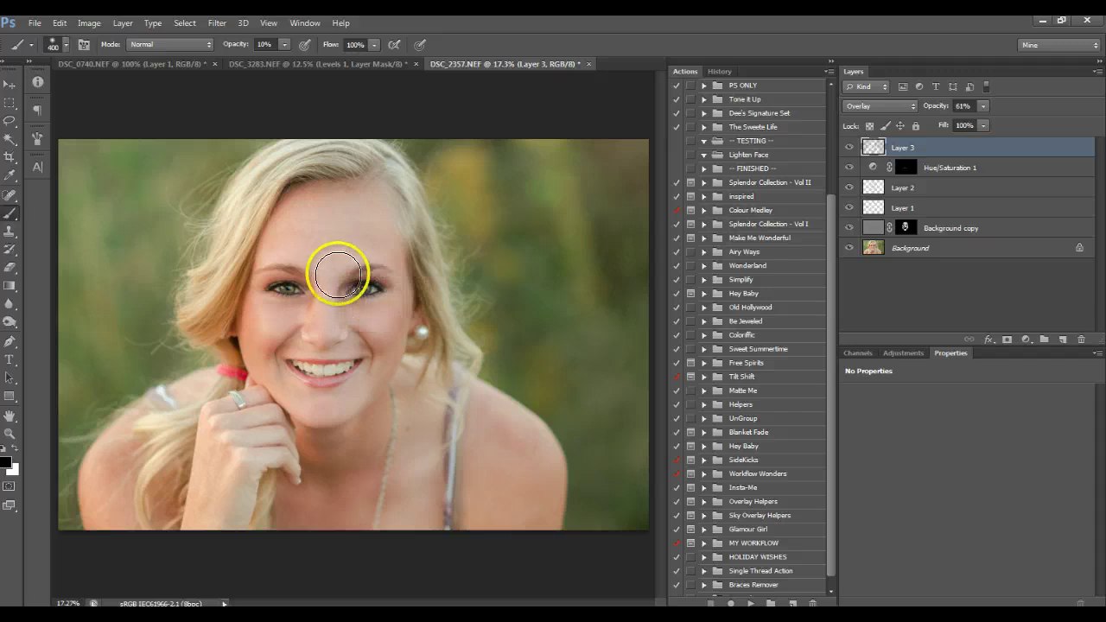
{"action": "key", "text": "bracketleft"}
{"action": "key", "text": "bracketleft"}
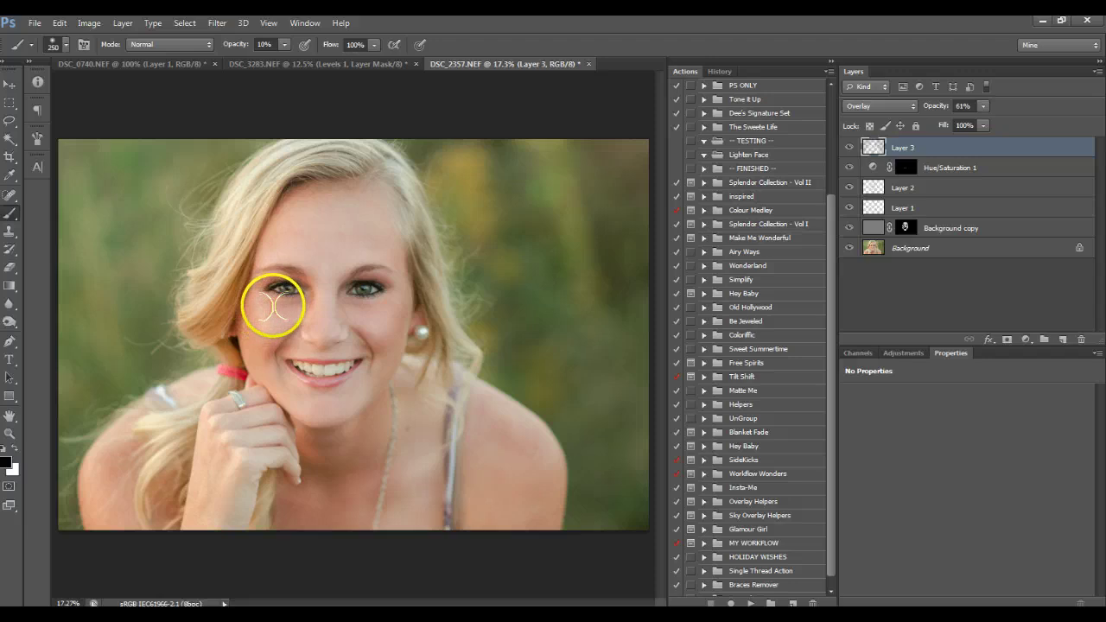
{"action": "left_click", "coordinate": [15, 449]}
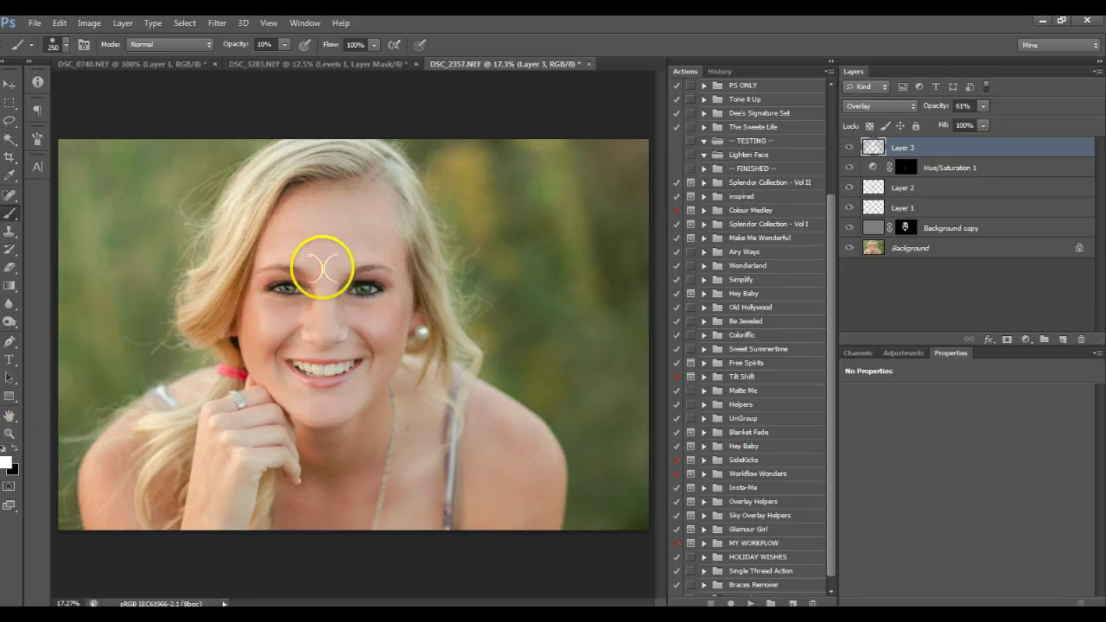
{"action": "key", "text": "bracketleft"}
{"action": "key", "text": "bracketleft"}
{"action": "key", "text": "bracketleft"}
{"action": "key", "text": "bracketleft"}
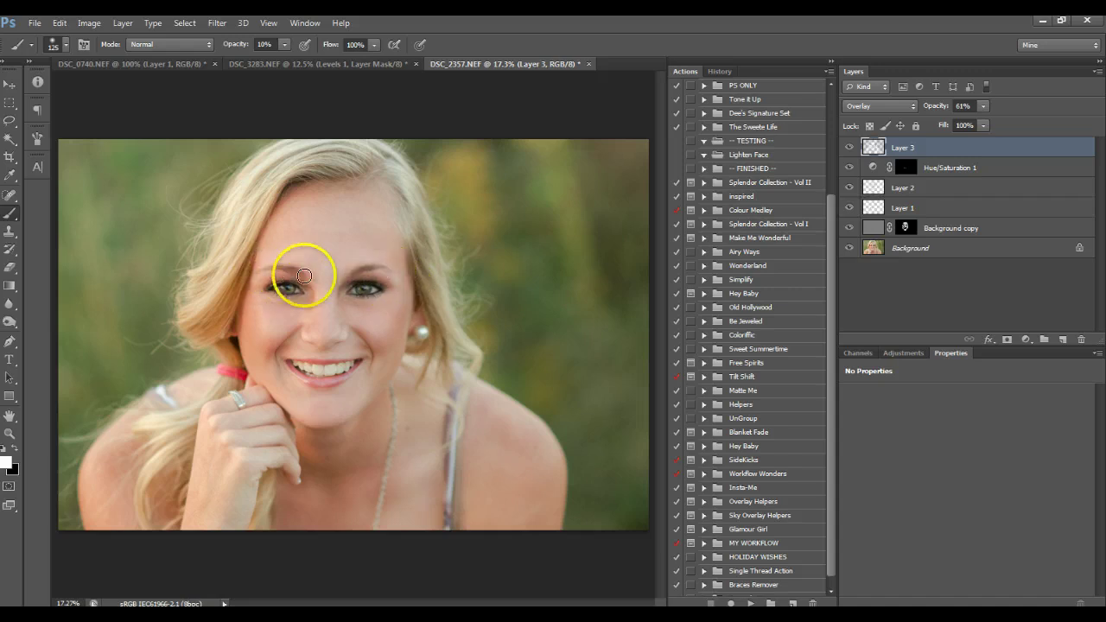
{"action": "key", "text": "bracketright"}
{"action": "key", "text": "bracketright"}
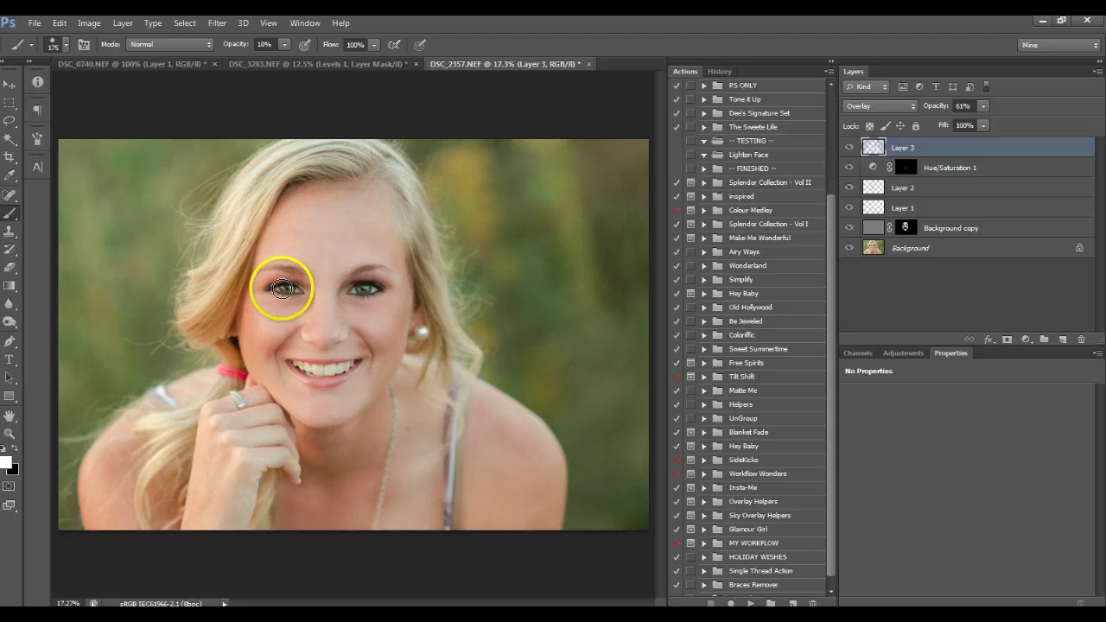
- Compare the retouched portrait with the original Background alone, and with Layer 3 hidden and shown
{"action": "left_click", "coordinate": [10, 434]}
{"action": "left_click", "coordinate": [67, 44]}
{"action": "left_click", "coordinate": [226, 199]}
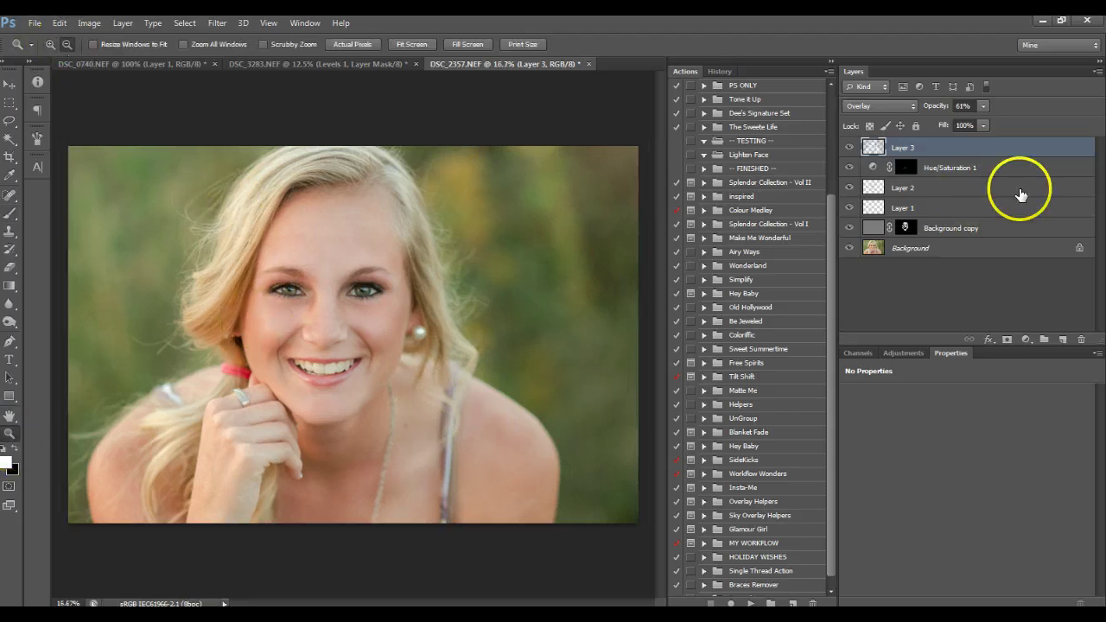
{"action": "left_click", "coordinate": [851, 249], "text": "alt"}
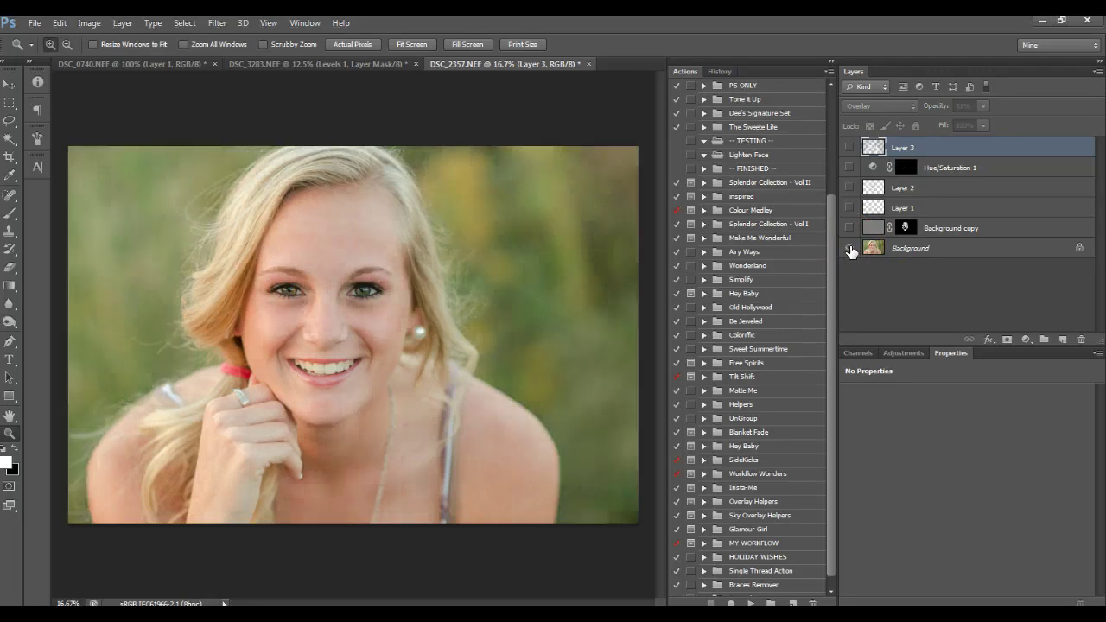
{"action": "left_click", "coordinate": [851, 249], "text": "alt"}
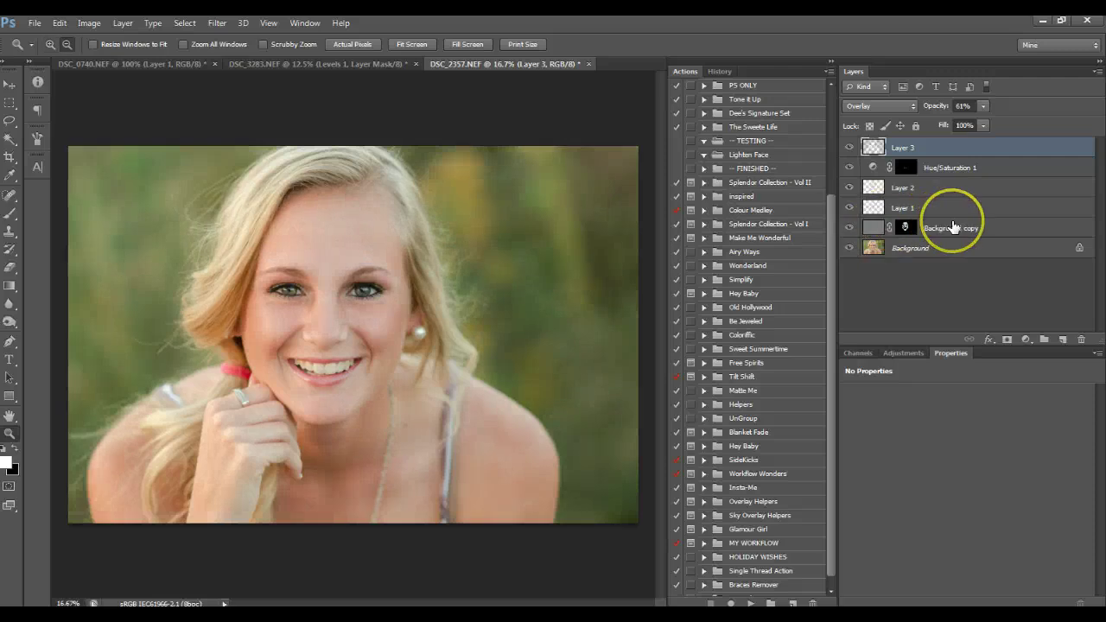
{"action": "left_click", "coordinate": [849, 147]}
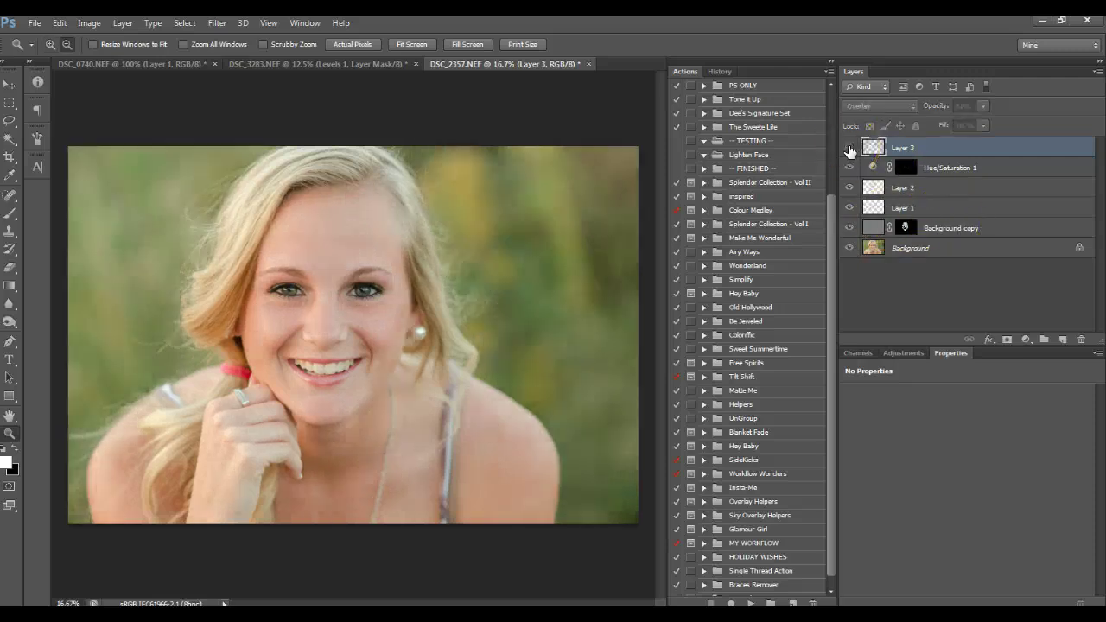
{"action": "left_click", "coordinate": [850, 149]}
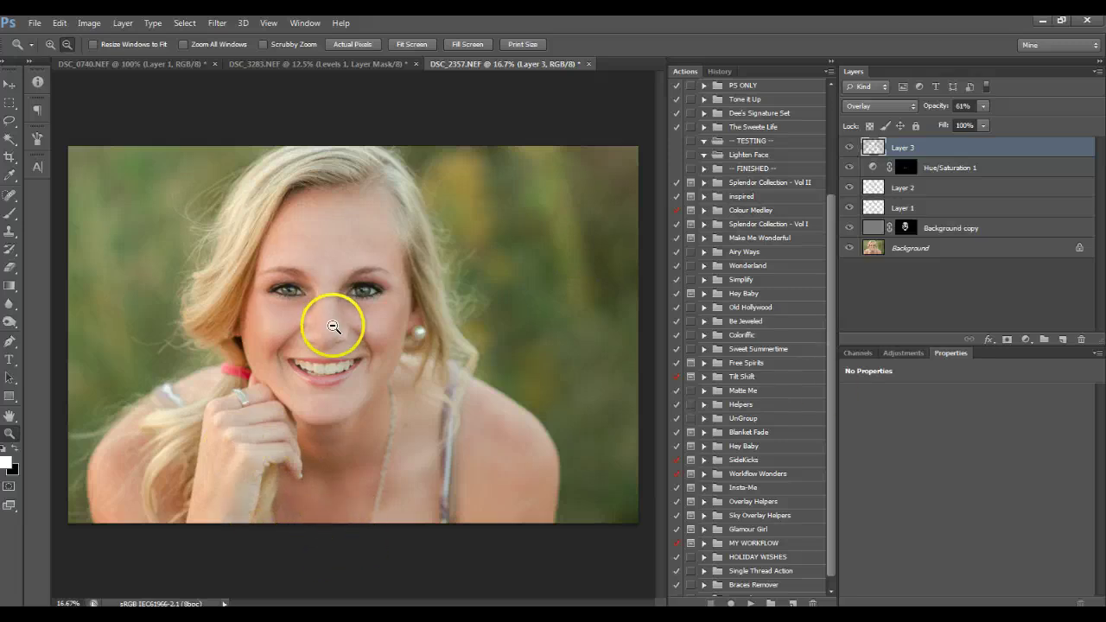
- Brush white highlights from the forehead down to the cheeks on Layer 3 with a 300 px brush at 10% opacity
{"action": "left_click", "coordinate": [9, 214]}
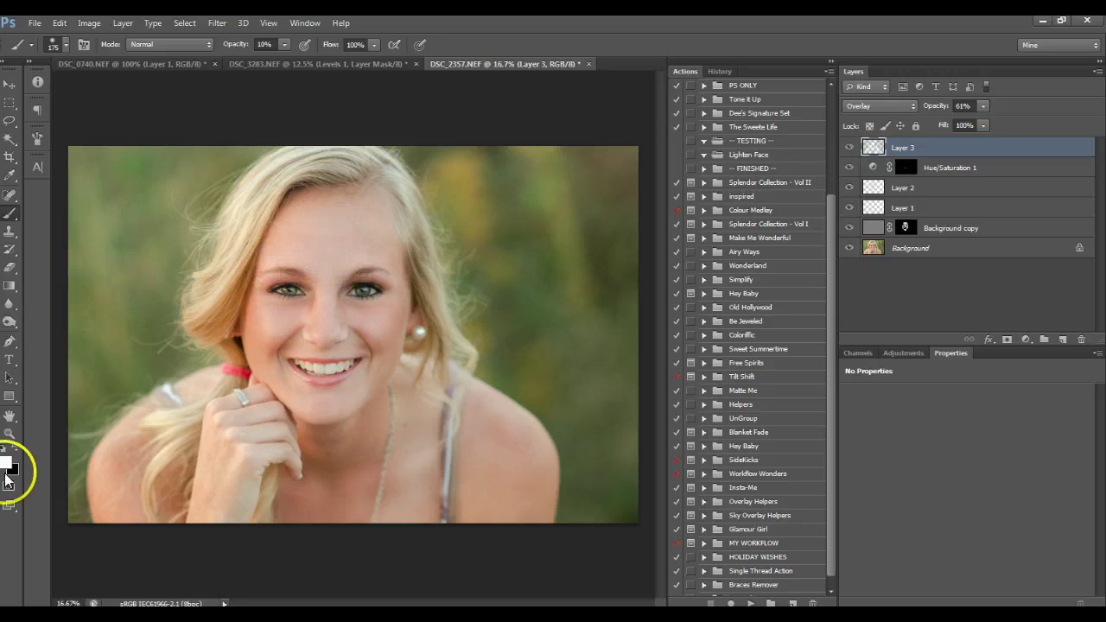
{"action": "left_click", "coordinate": [15, 450]}
{"action": "left_click", "coordinate": [15, 450]}
{"action": "key", "text": "bracketright"}
{"action": "key", "text": "bracketright"}
{"action": "key", "text": "bracketright"}
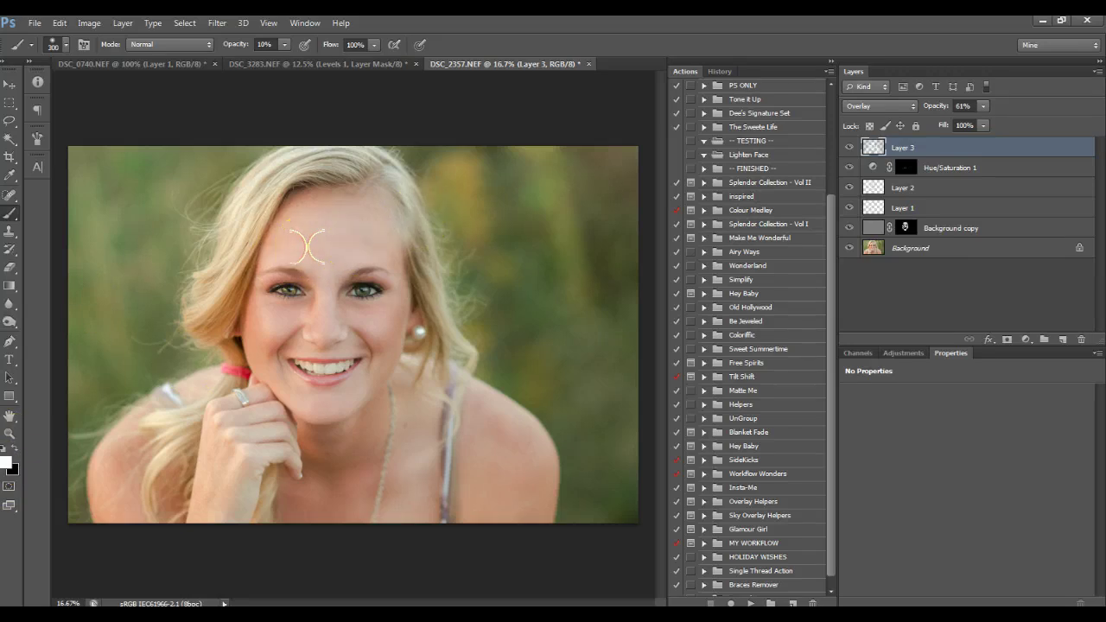
{"action": "mouse_move", "coordinate": [307, 247]}
{"action": "left_mouse_down"}
{"action": "mouse_move", "coordinate": [340, 248]}
{"action": "mouse_move", "coordinate": [274, 239]}
{"action": "mouse_move", "coordinate": [304, 235]}
{"action": "mouse_move", "coordinate": [298, 320]}
{"action": "left_mouse_up"}
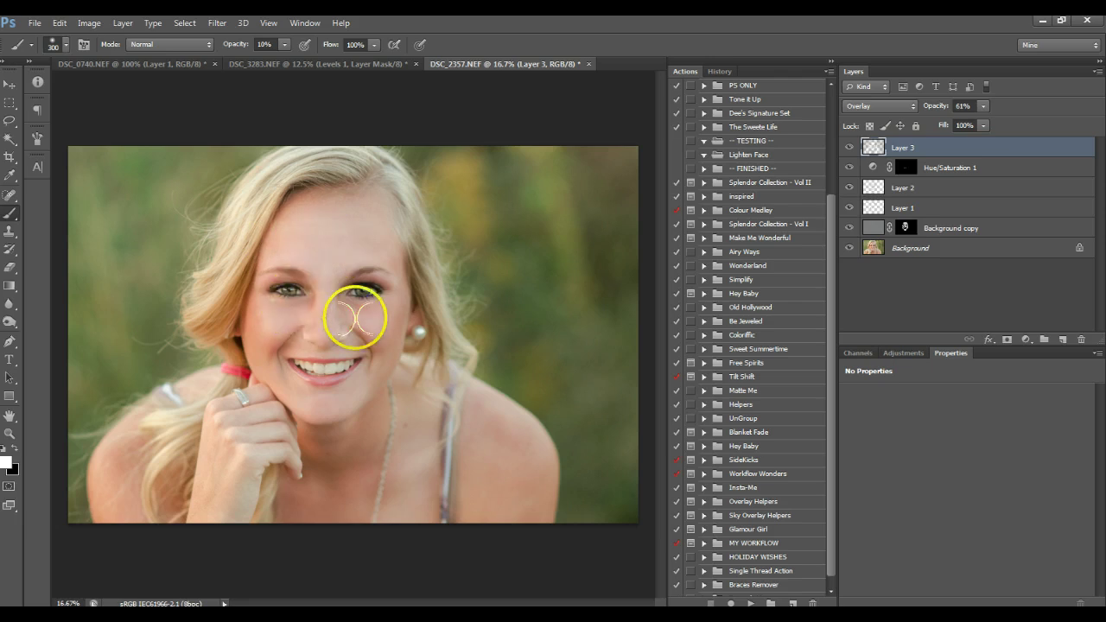
- Shade the hair and the edges of the face with a 400 px black brush, and lower Layer 3's opacity to 51%
{"action": "left_click", "coordinate": [14, 447]}
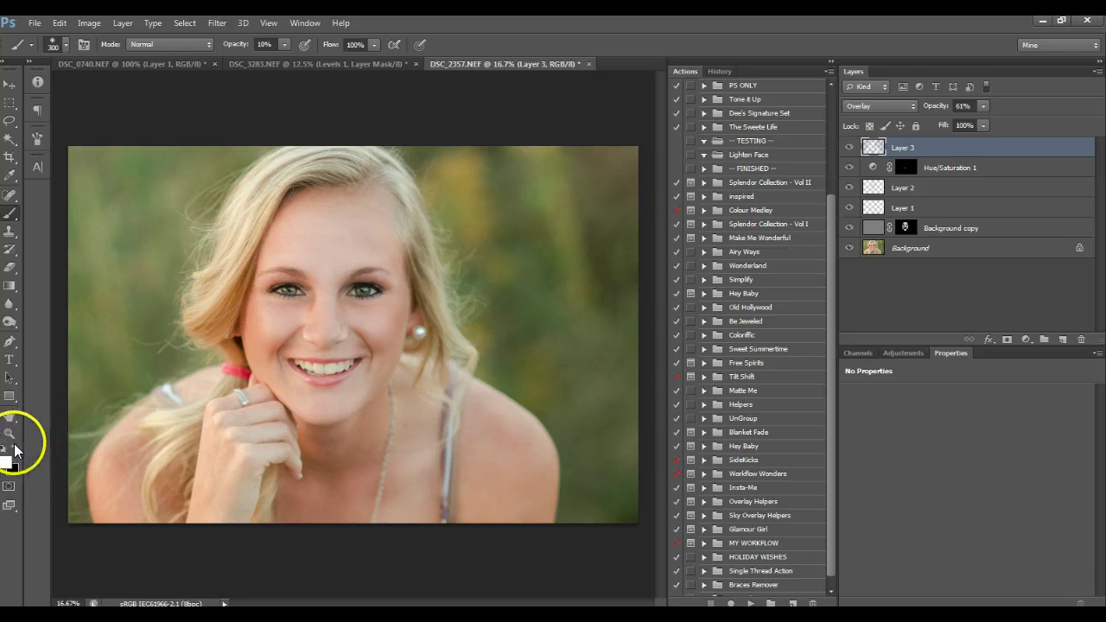
{"action": "key", "text": "bracketright"}
{"action": "mouse_move", "coordinate": [222, 217]}
{"action": "left_mouse_down"}
{"action": "mouse_move", "coordinate": [284, 202]}
{"action": "mouse_move", "coordinate": [254, 342]}
{"action": "mouse_move", "coordinate": [327, 200]}
{"action": "mouse_move", "coordinate": [349, 194]}
{"action": "mouse_move", "coordinate": [386, 340]}
{"action": "mouse_move", "coordinate": [411, 289]}
{"action": "mouse_move", "coordinate": [397, 318]}
{"action": "left_mouse_up"}
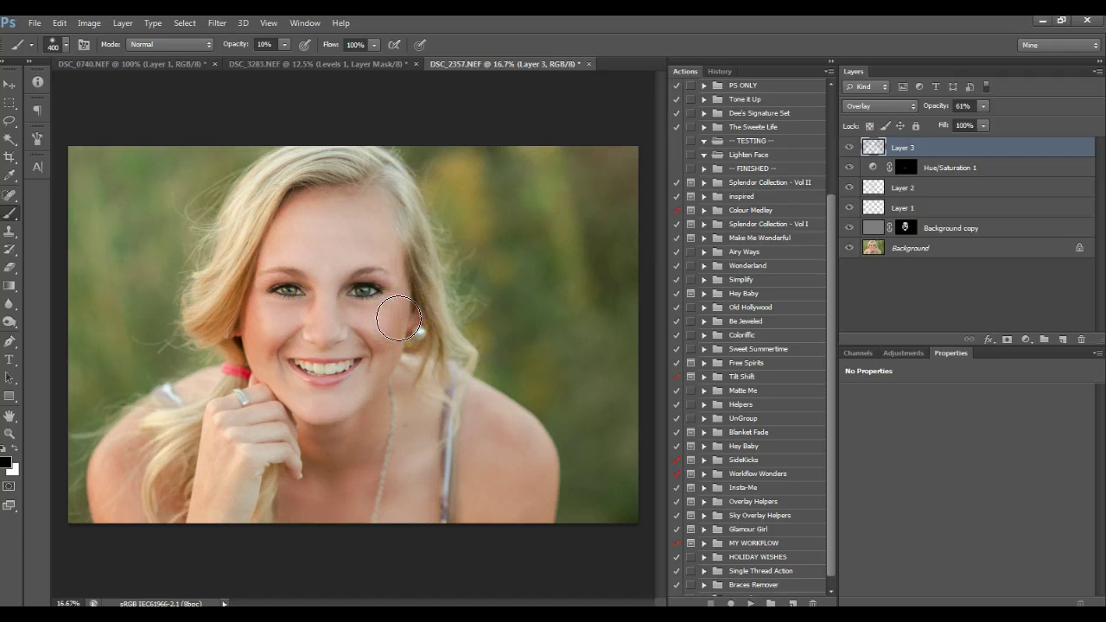
{"action": "mouse_move", "coordinate": [278, 512]}
{"action": "left_mouse_down"}
{"action": "mouse_move", "coordinate": [405, 470]}
{"action": "mouse_move", "coordinate": [390, 506]}
{"action": "mouse_move", "coordinate": [239, 346]}
{"action": "mouse_move", "coordinate": [247, 334]}
{"action": "left_mouse_up"}
{"action": "left_click", "coordinate": [982, 106]}
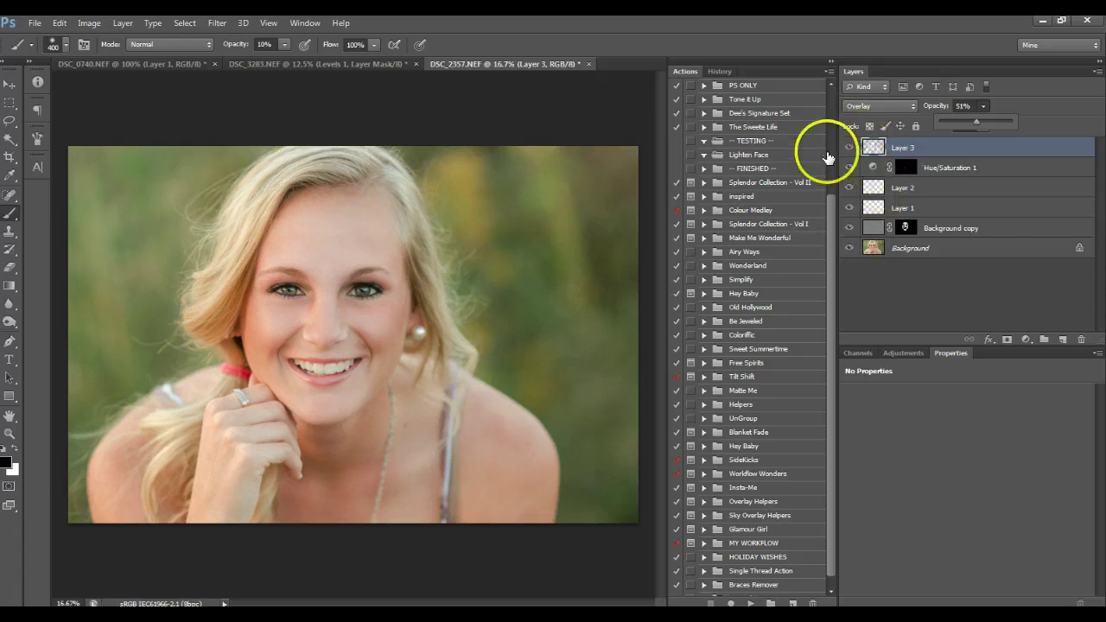
{"action": "left_click", "coordinate": [132, 272]}
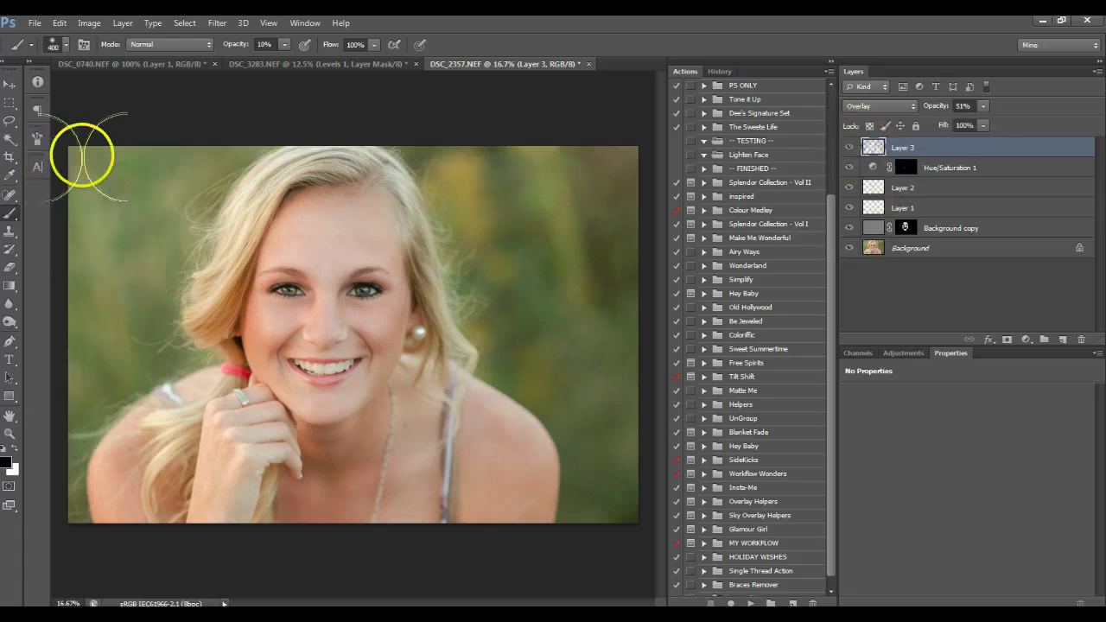
- Darken the outer edges of the background with a 900 px black brush at 30% opacity on Layer 3
{"action": "key", "text": "bracketright"}
{"action": "key", "text": "bracketright"}
{"action": "key", "text": "bracketright"}
{"action": "key", "text": "bracketright"}
{"action": "key", "text": "bracketright"}
{"action": "key", "text": "3"}
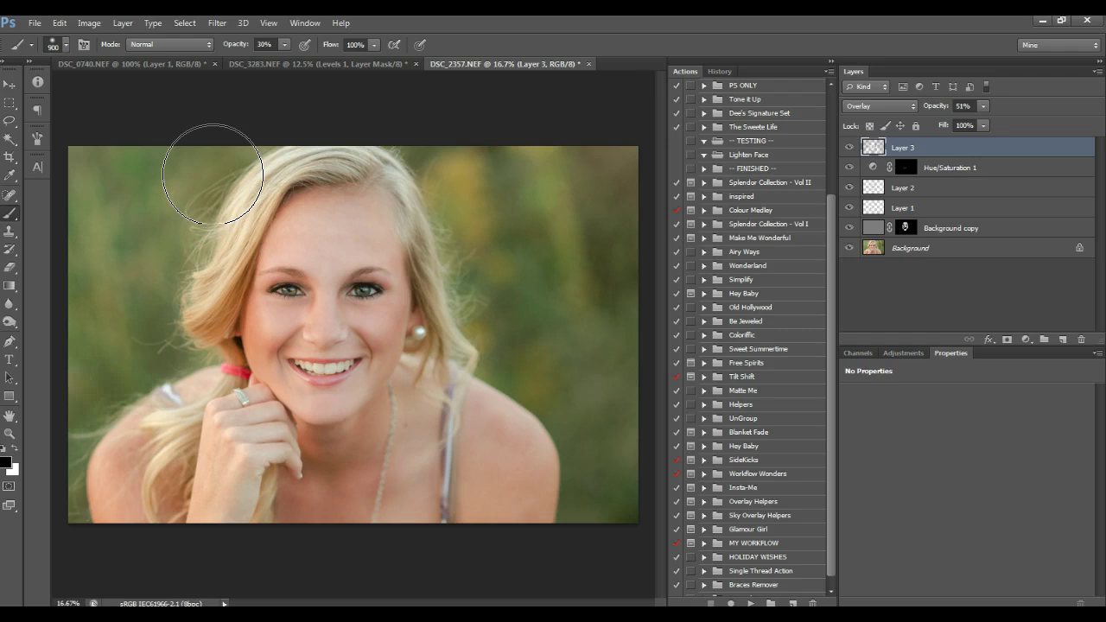
{"action": "left_click", "coordinate": [59, 539]}
{"action": "left_click", "coordinate": [423, 131]}
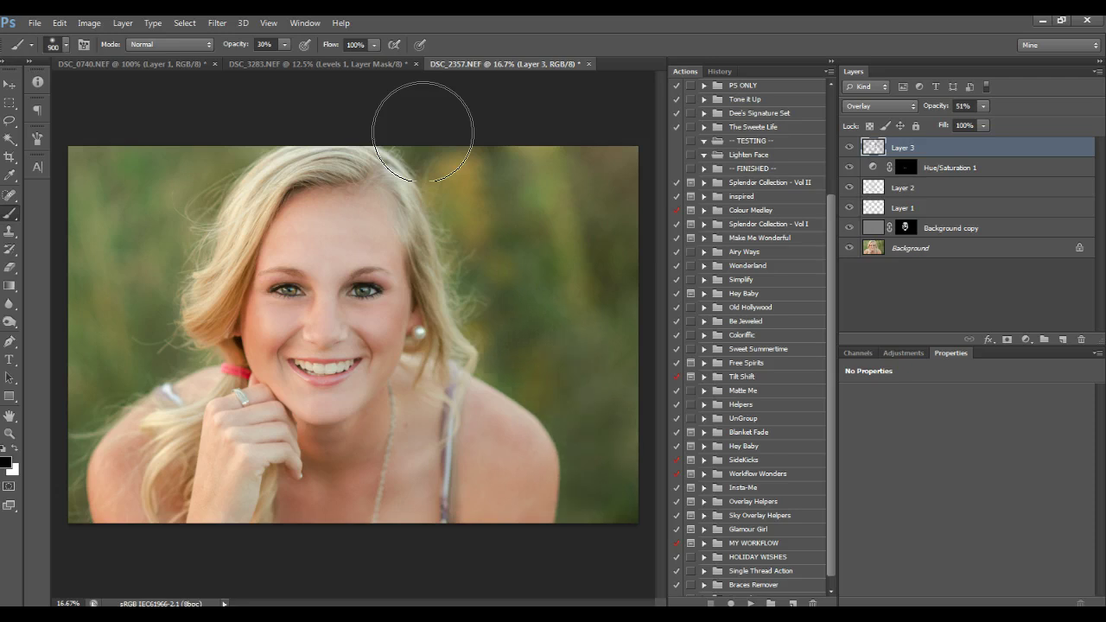
{"action": "mouse_move", "coordinate": [423, 132]}
{"action": "left_mouse_down"}
{"action": "mouse_move", "coordinate": [602, 326]}
{"action": "mouse_move", "coordinate": [630, 497]}
{"action": "left_mouse_up"}
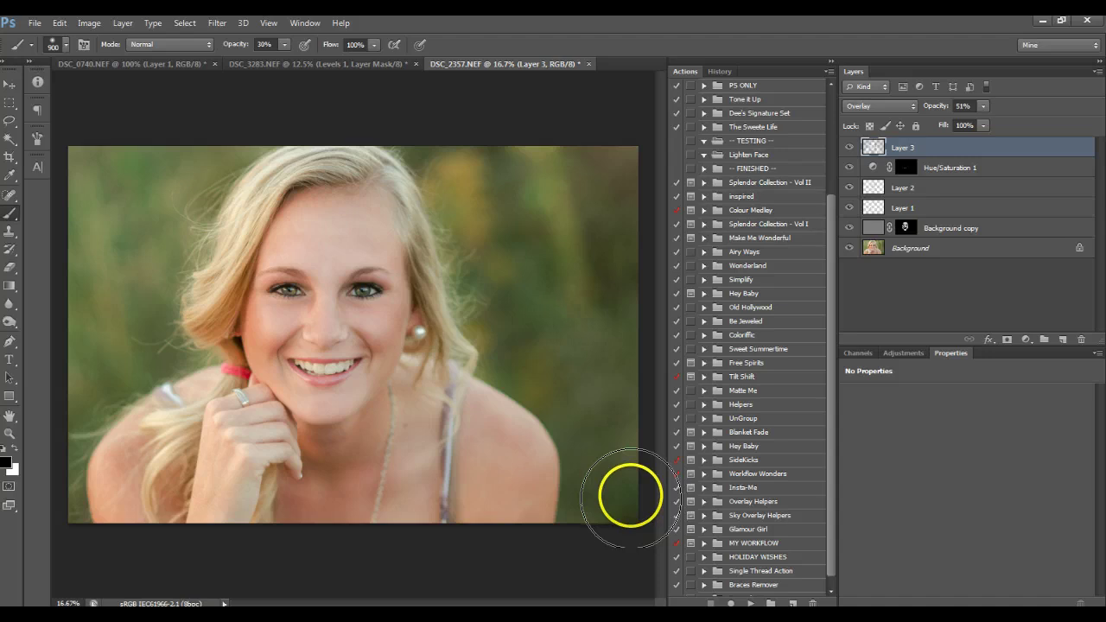